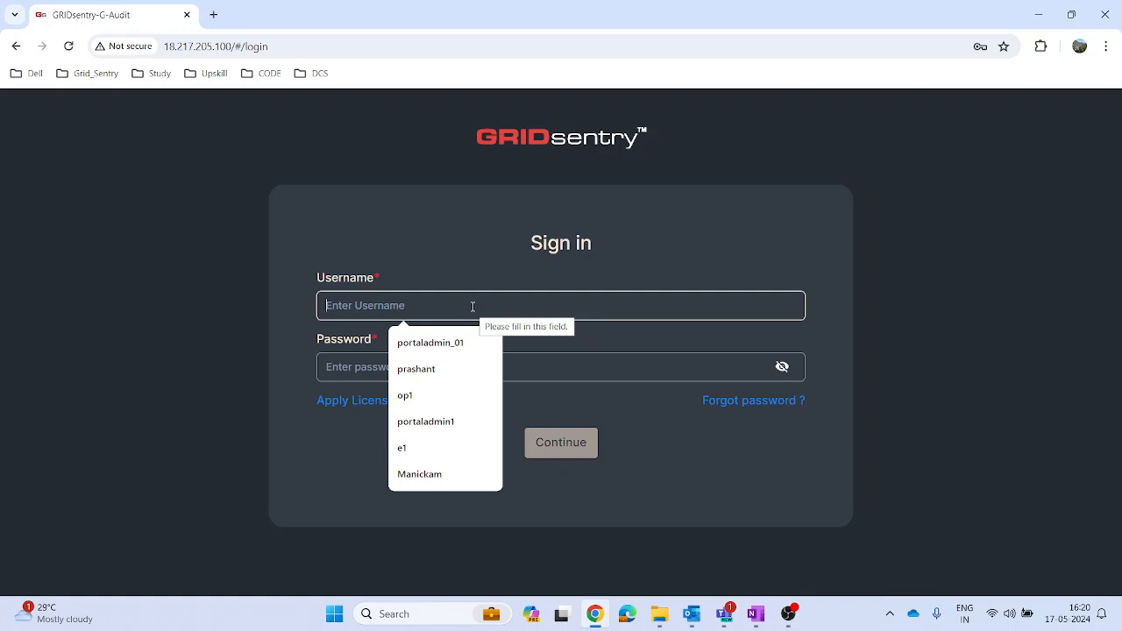
# Step: Sign in to the G-Audit portal with username portaladmin1 and the account password
pyautogui.write('port')
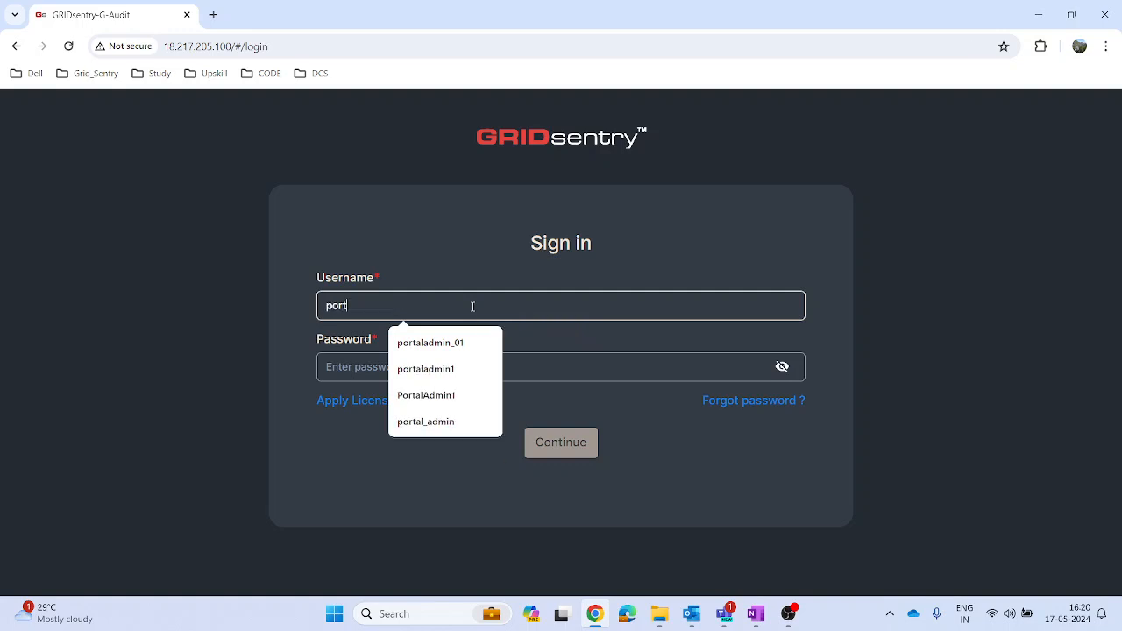
pyautogui.write('aladmin')
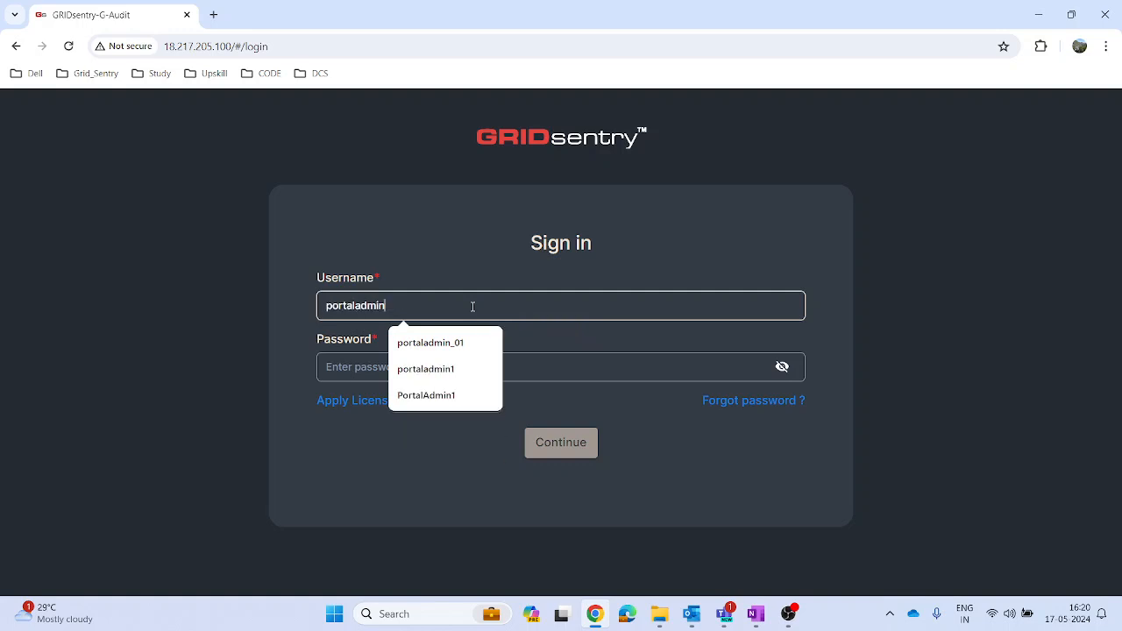
pyautogui.write('1')
pyautogui.click(348, 368)
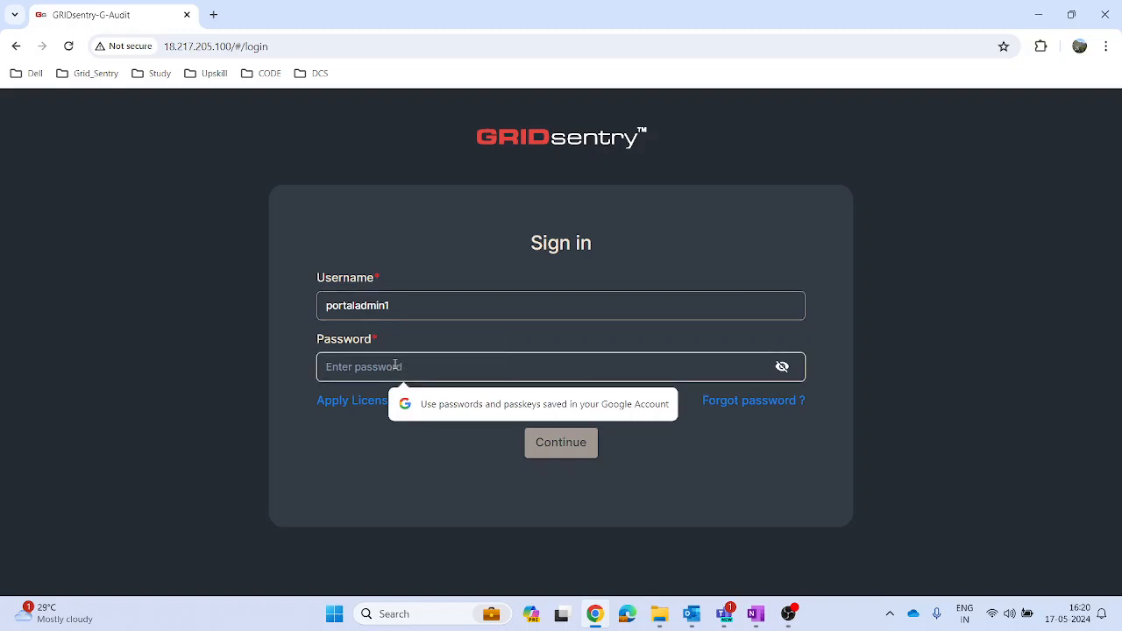
pyautogui.write('*****')
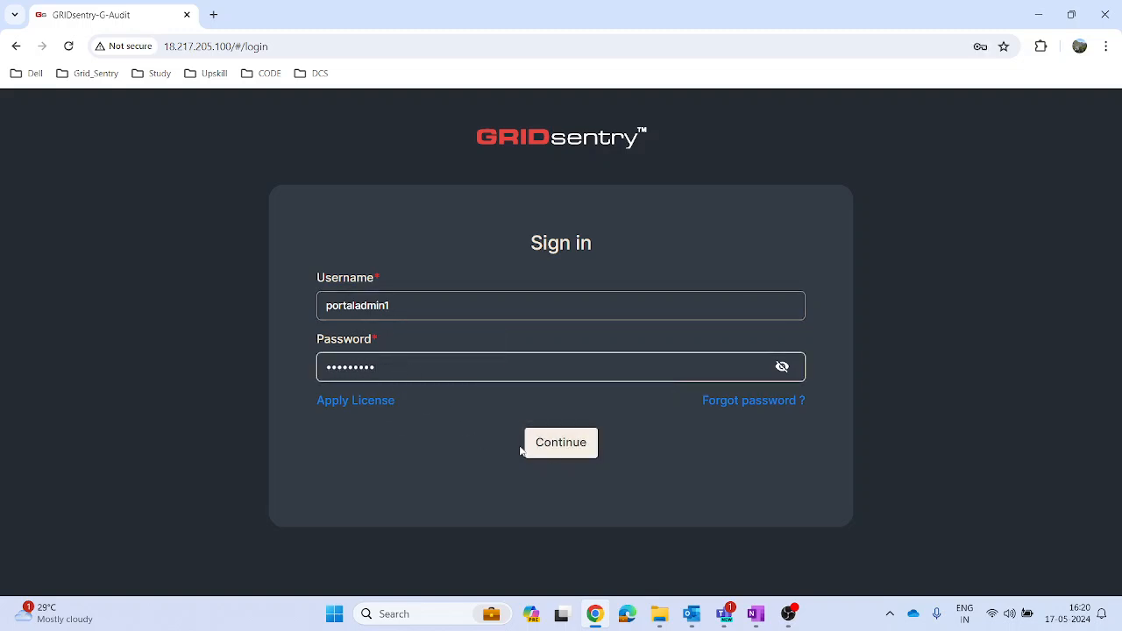
pyautogui.click(551, 449)
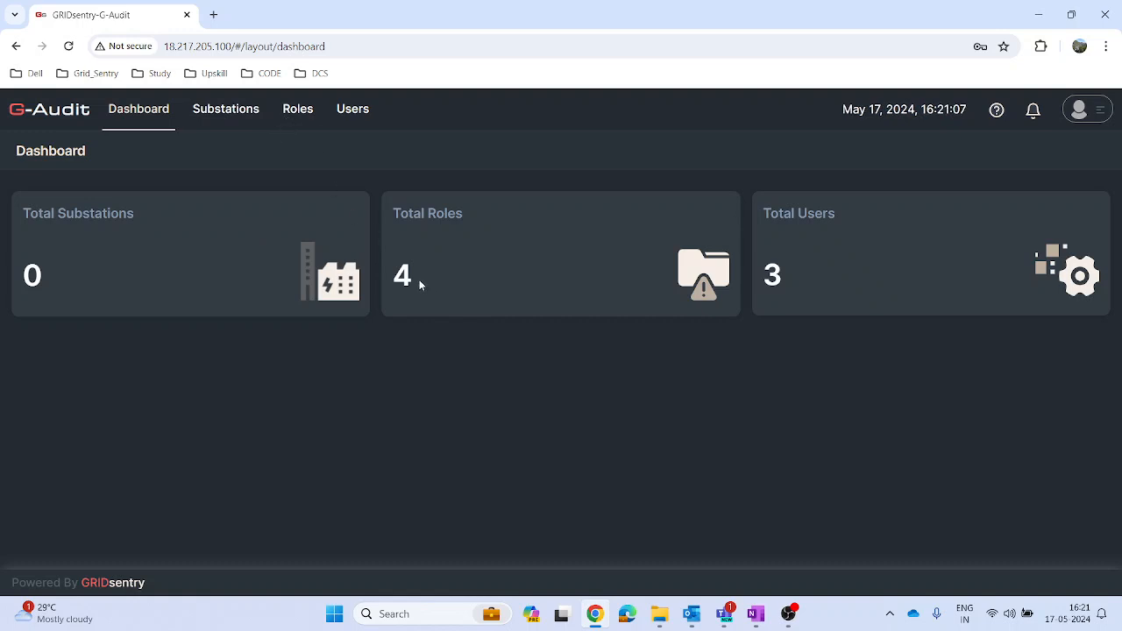
# Step: View the roles list, and open a new user form from the users list
pyautogui.click(302, 112)
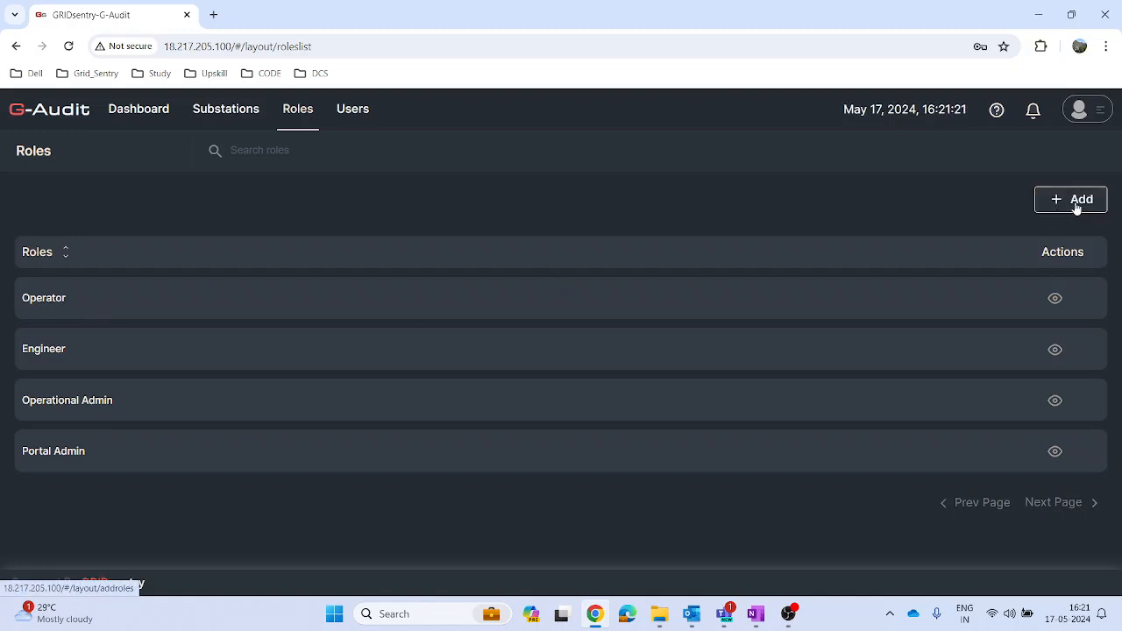
pyautogui.click(355, 114)
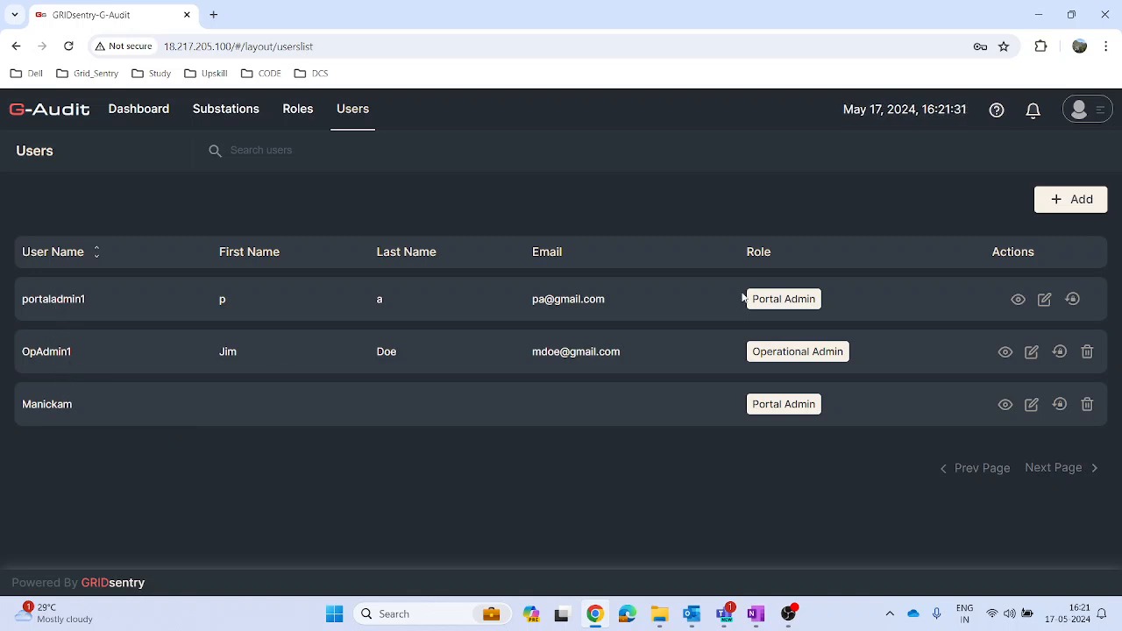
pyautogui.click(1062, 210)
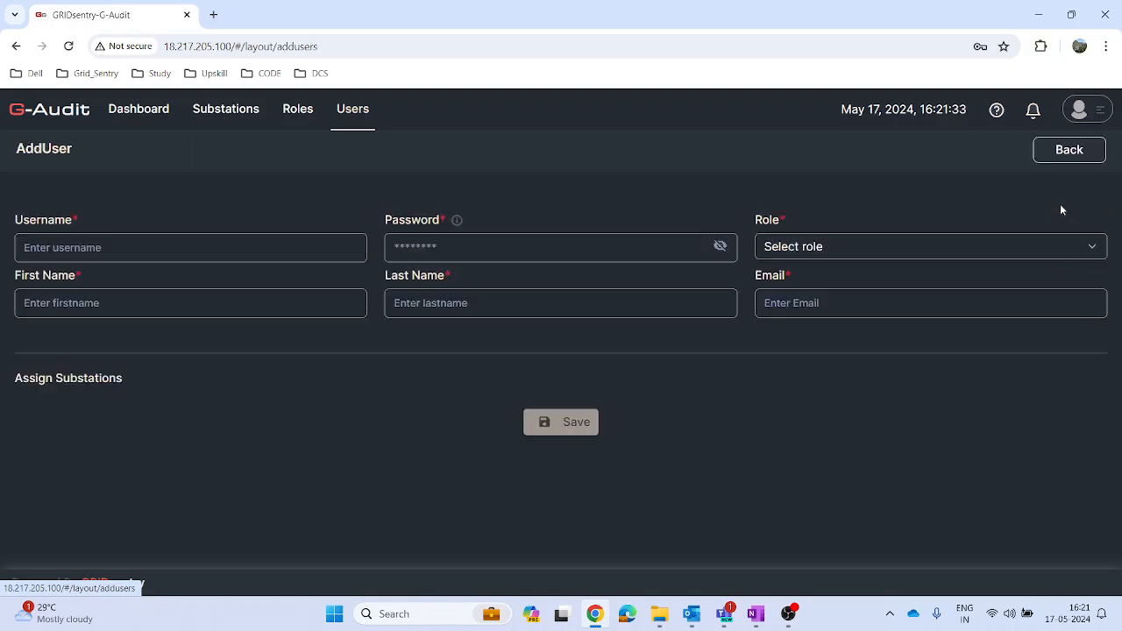
# Step: Enter Engineer1 as the new user's username, fill in the account password, and assign the Engineer role
pyautogui.click(88, 246)
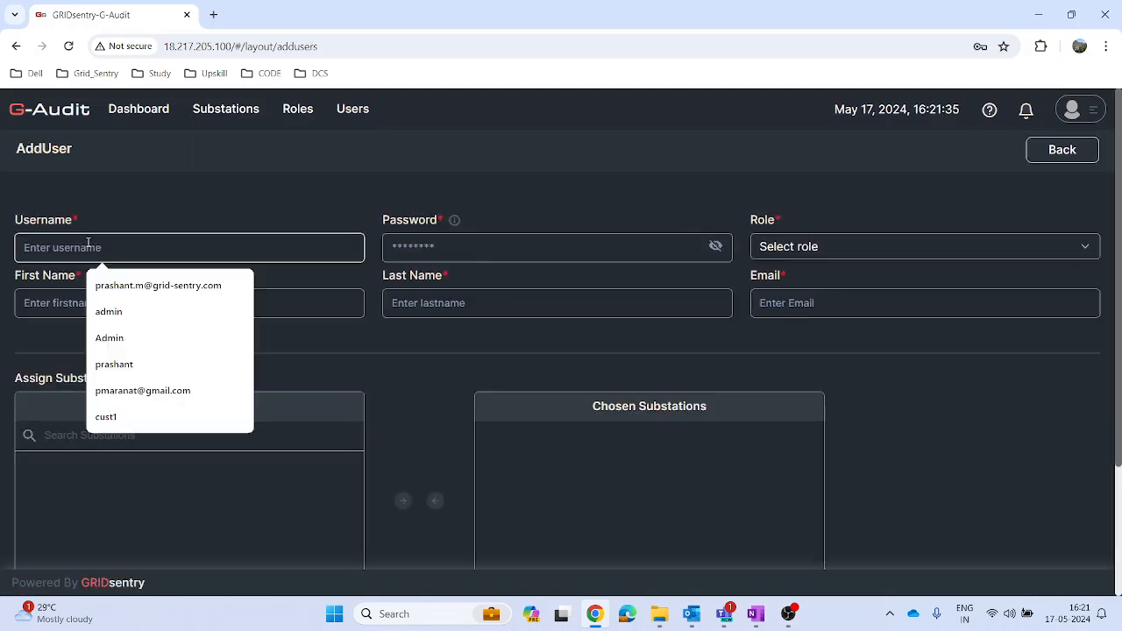
pyautogui.write('Engineer1')
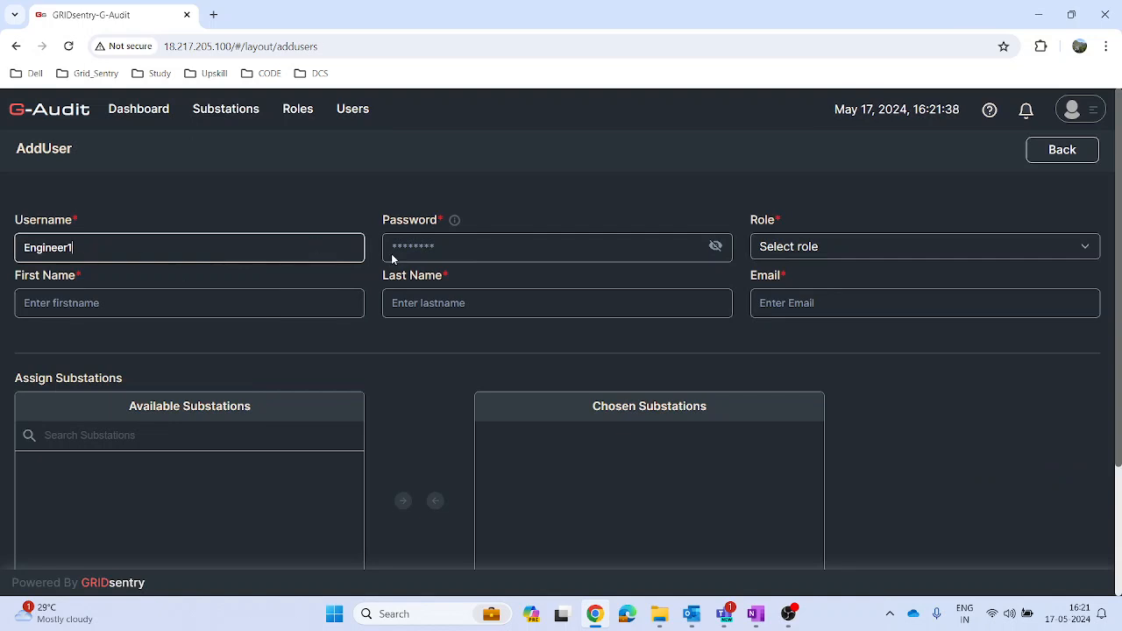
pyautogui.click(465, 252)
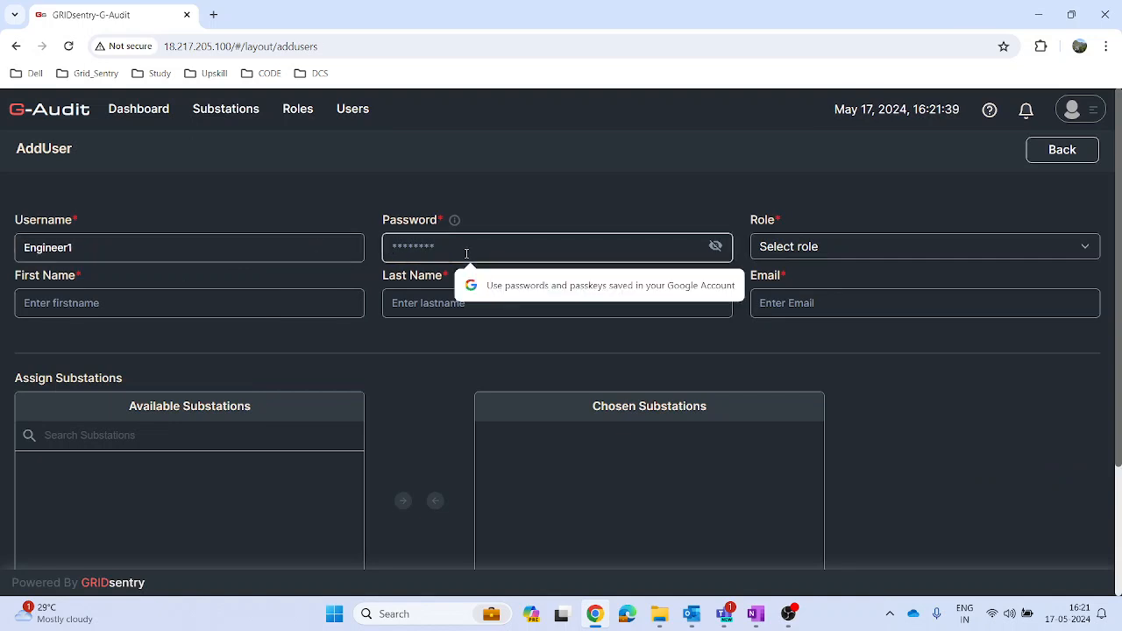
pyautogui.click(802, 250)
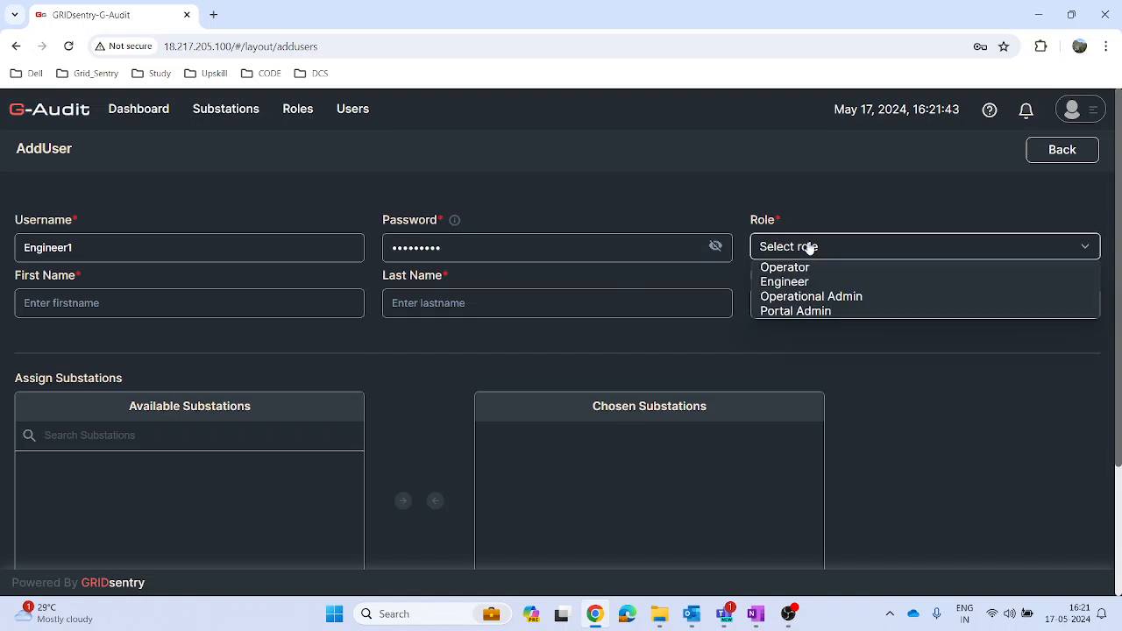
pyautogui.click(785, 282)
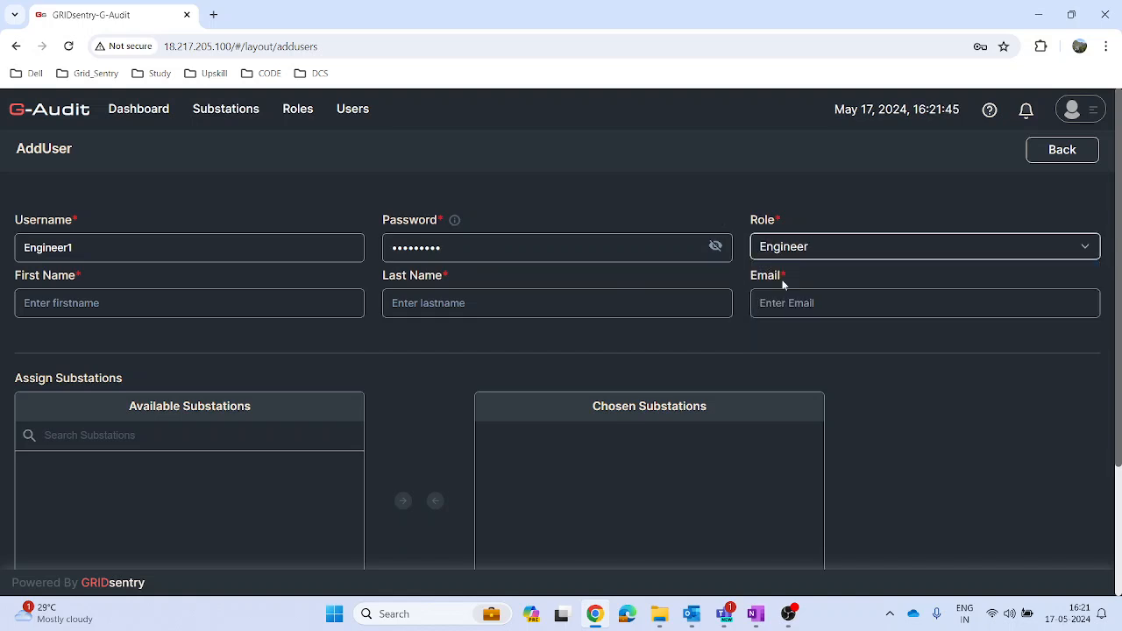
# Step: Fill in the new user's first name, last name and email address
pyautogui.click(109, 306)
pyautogui.write('Eng')
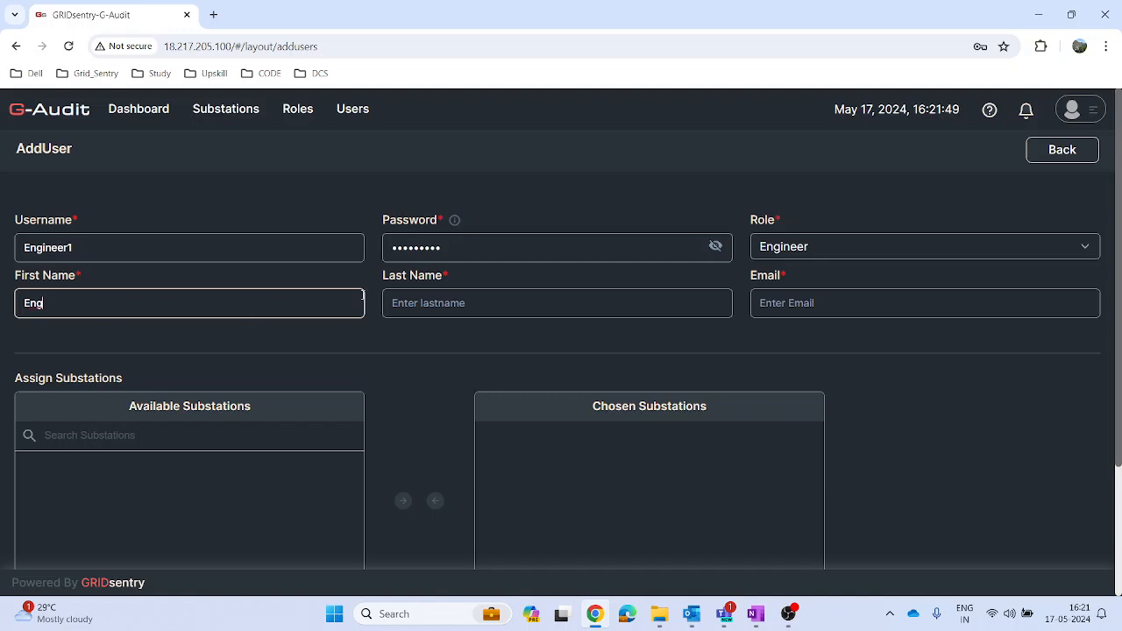
pyautogui.click(407, 303)
pyautogui.write('1')
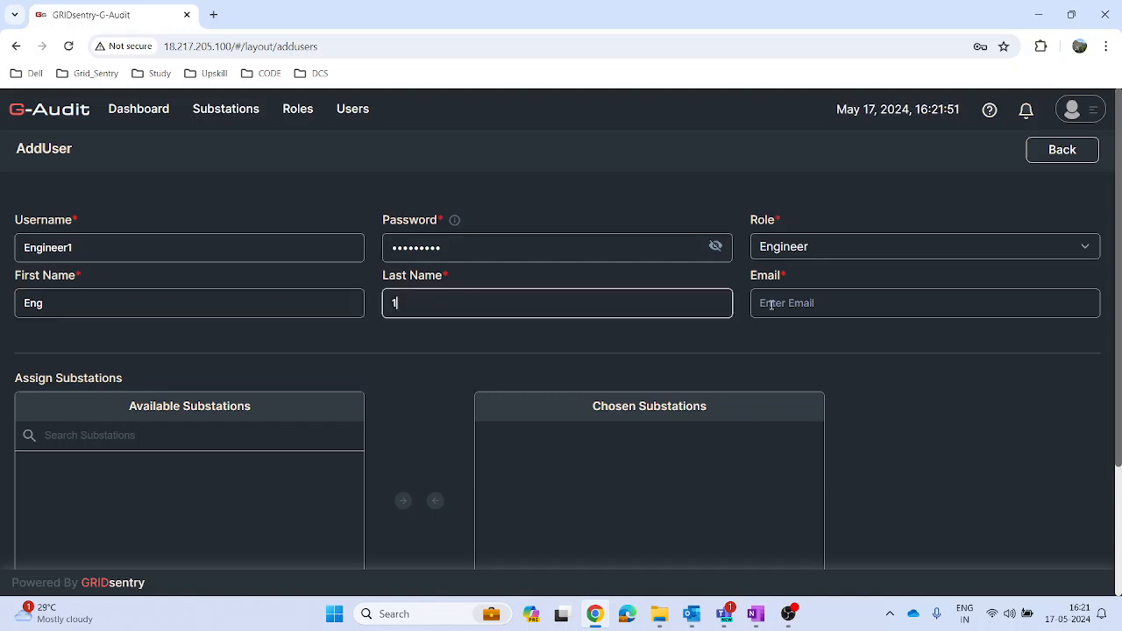
pyautogui.click(801, 304)
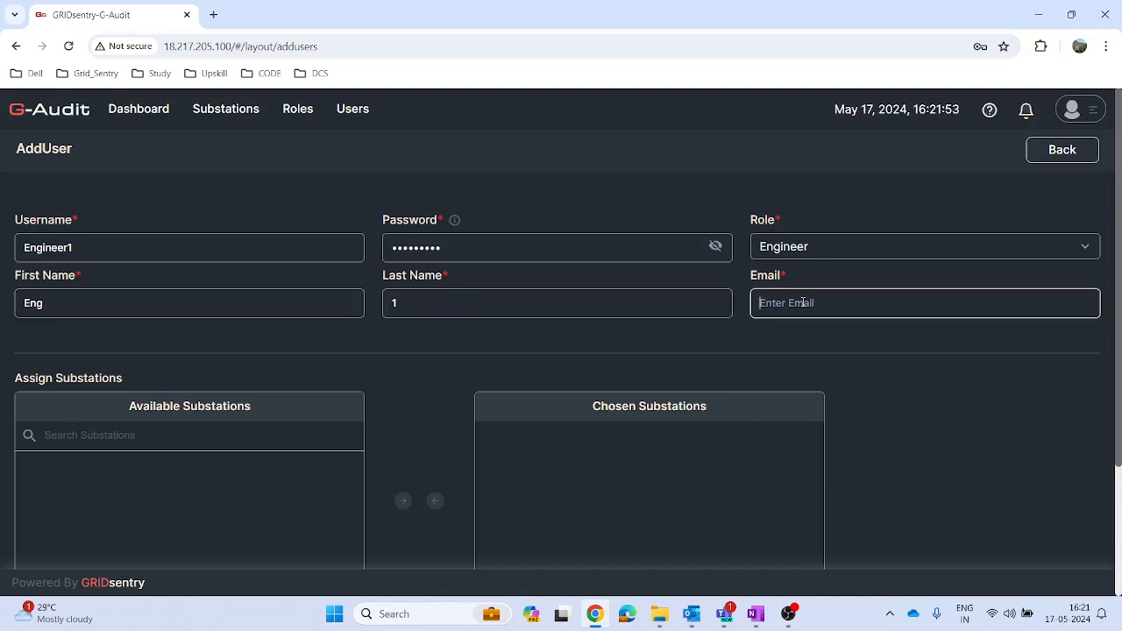
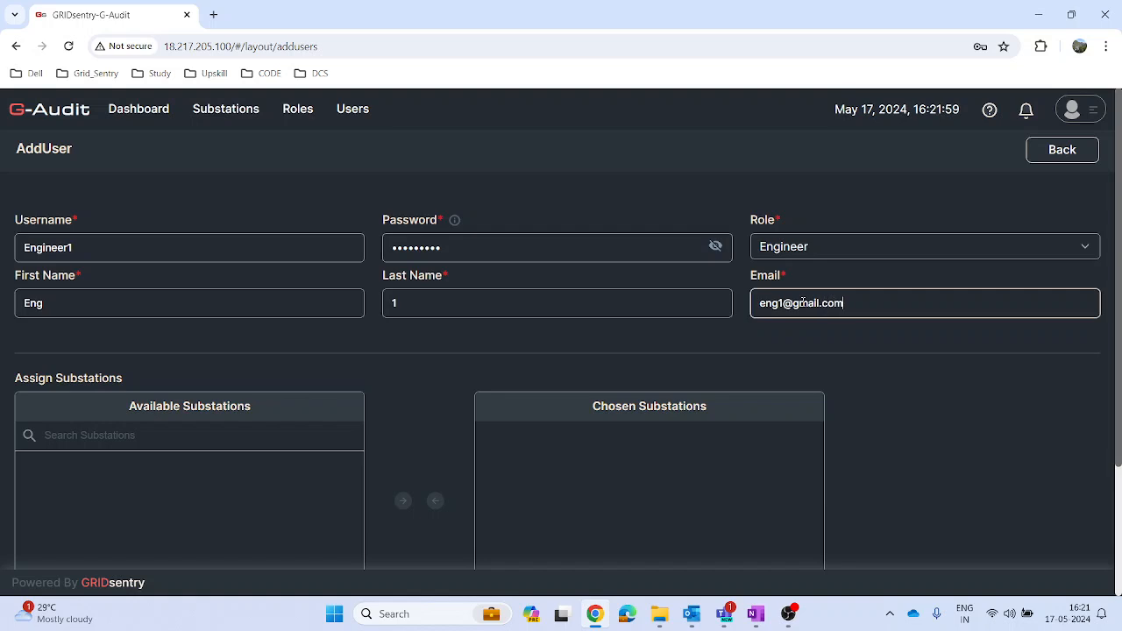
# Step: Save the new user without assigning substations and return to the users list
pyautogui.scroll(-2, 946, 416)
pyautogui.click(548, 507)
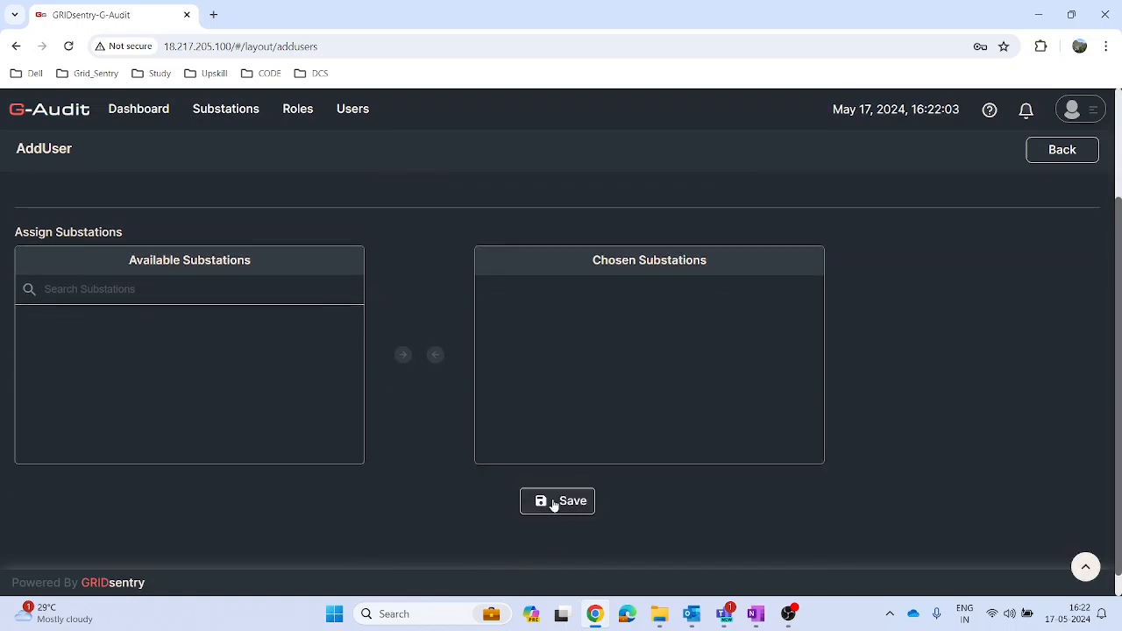
pyautogui.click(556, 503)
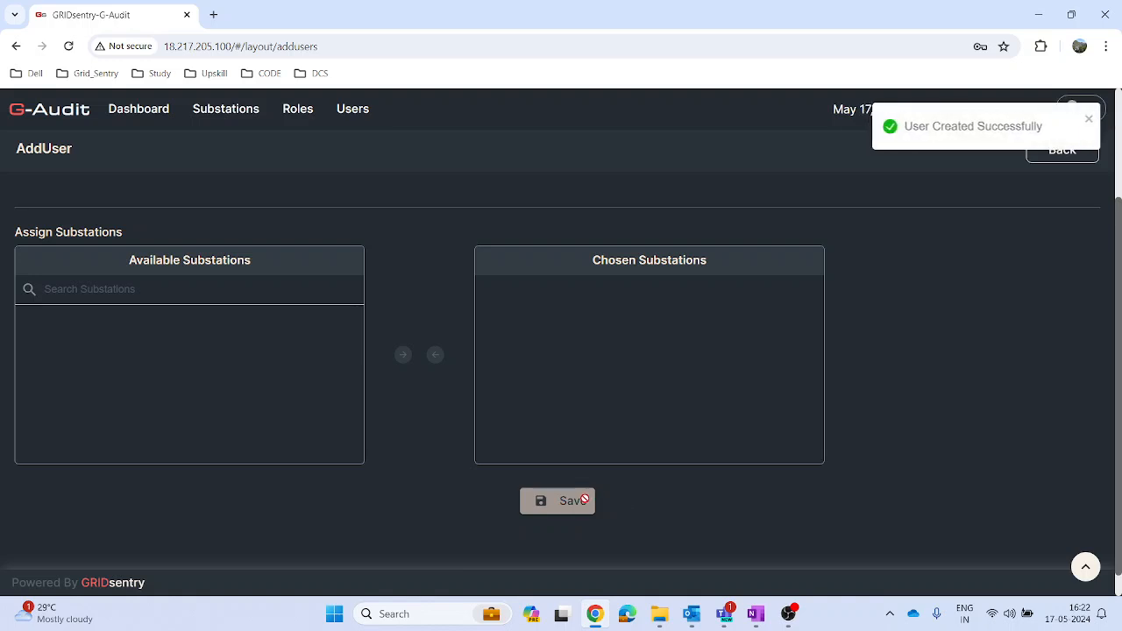
pyautogui.click(1062, 154)
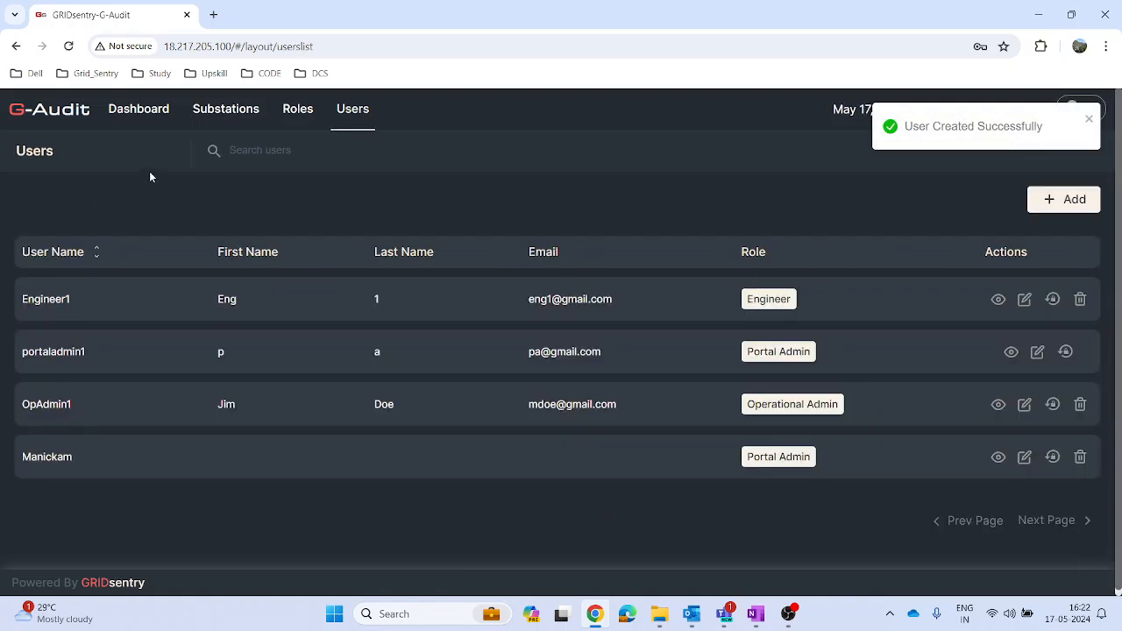
# Step: Start a new substation record with the name Substation_1 and the short name st1
pyautogui.click(242, 116)
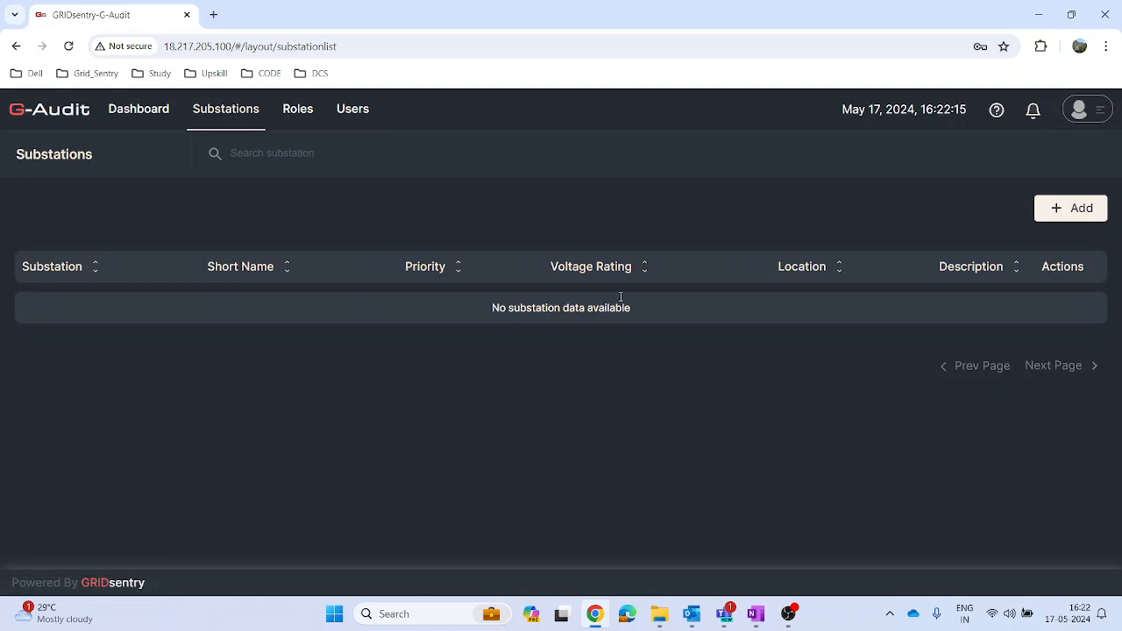
pyautogui.click(1071, 220)
pyautogui.click(378, 207)
pyautogui.write('Substation_1')
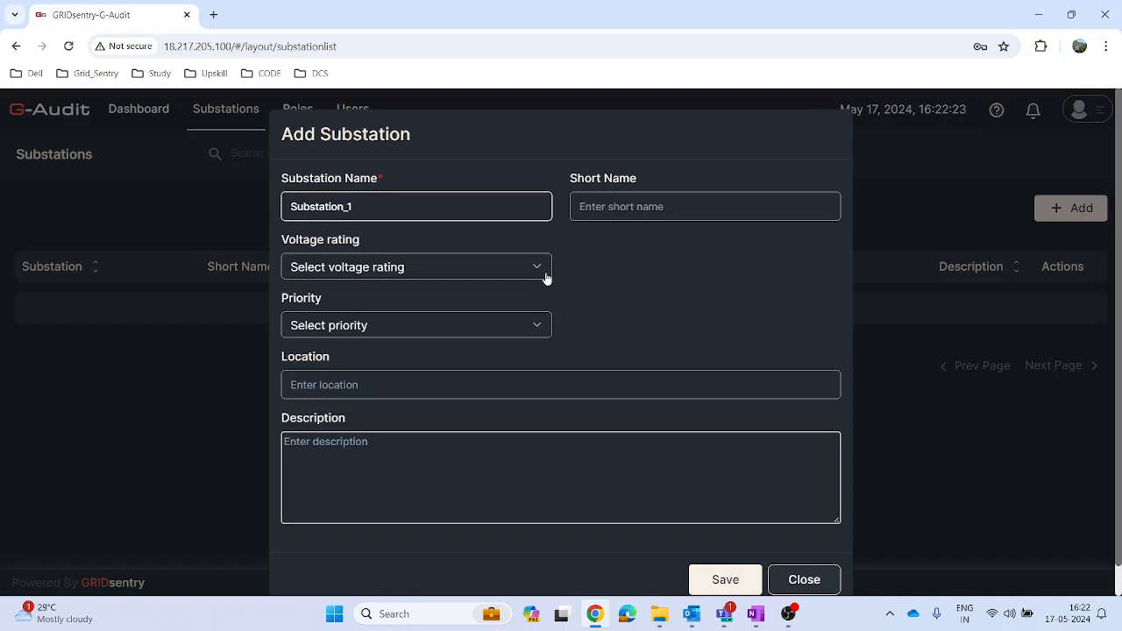
pyautogui.click(644, 210)
pyautogui.write('st1')
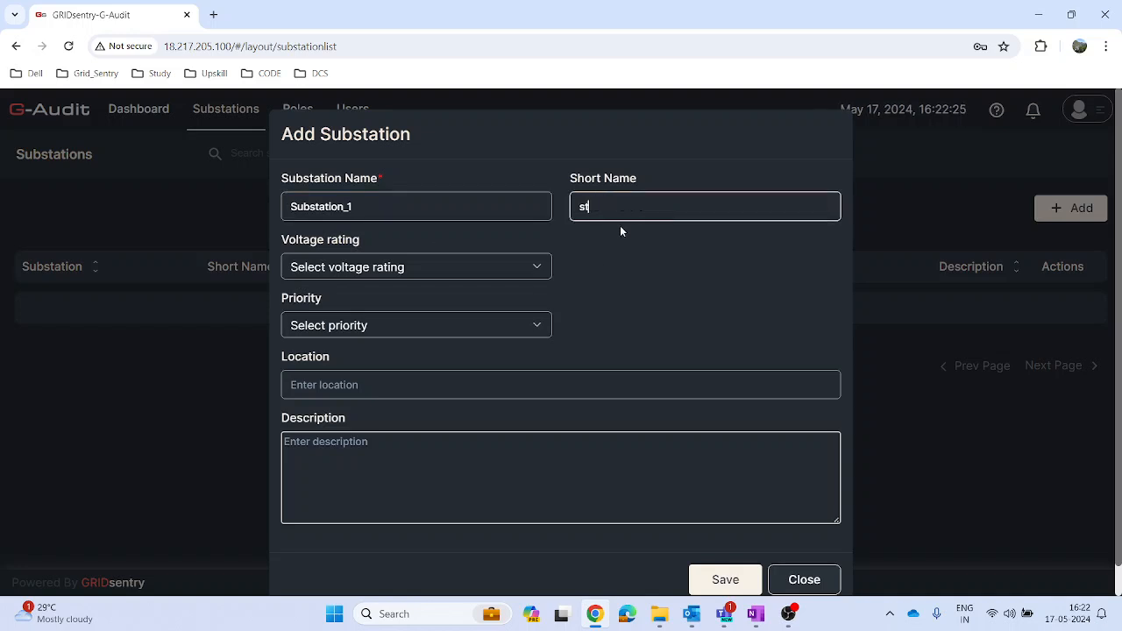
# Step: Set the substation's voltage rating to 4KV, priority to Priority 1 and location to Bangalore, and save it
pyautogui.click(488, 271)
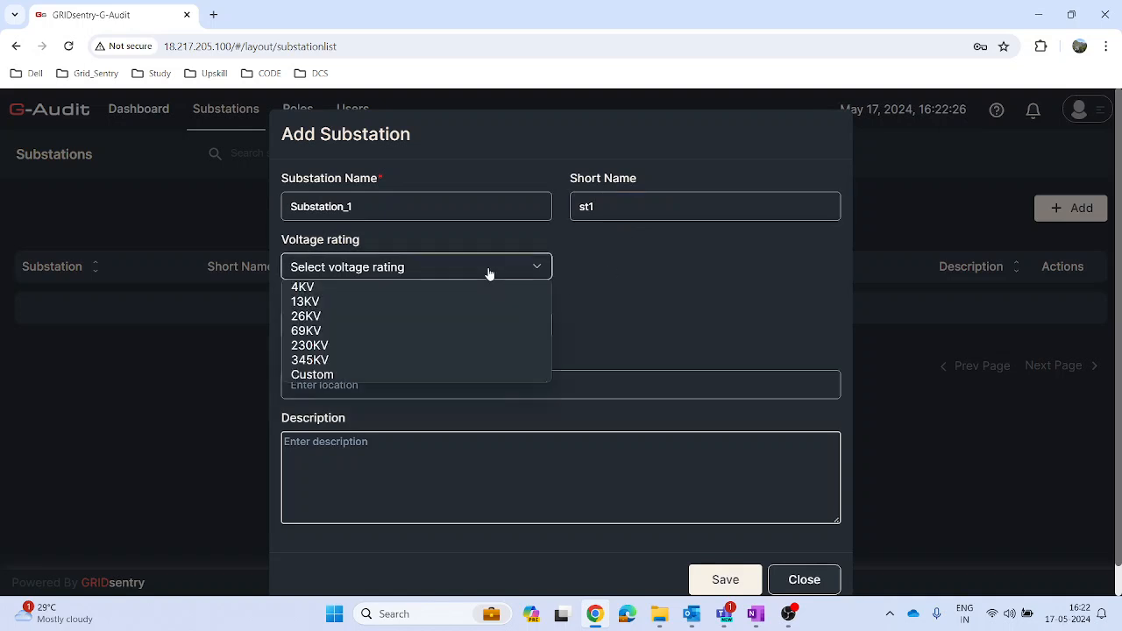
pyautogui.click(410, 286)
pyautogui.click(423, 326)
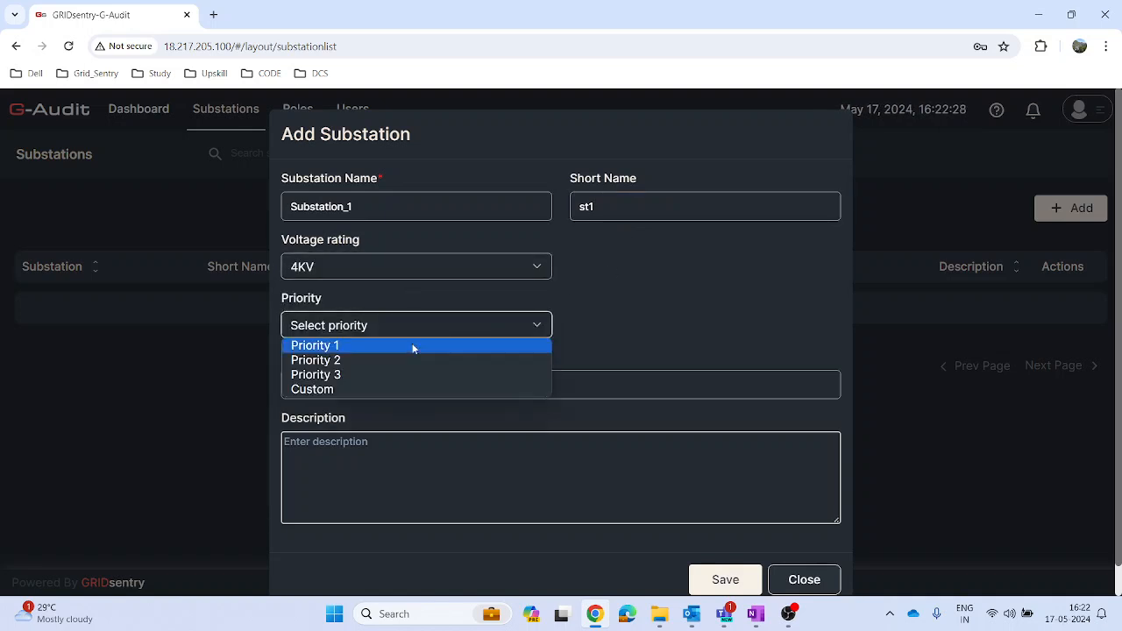
pyautogui.click(367, 345)
pyautogui.click(380, 384)
pyautogui.write('Bangalore')
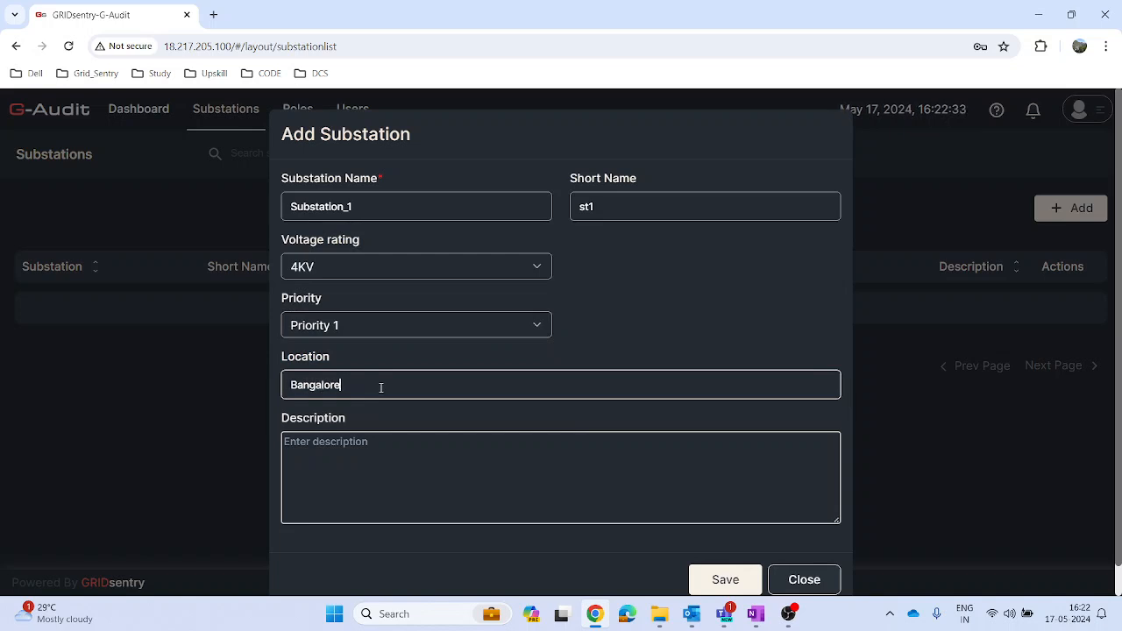
pyautogui.click(743, 580)
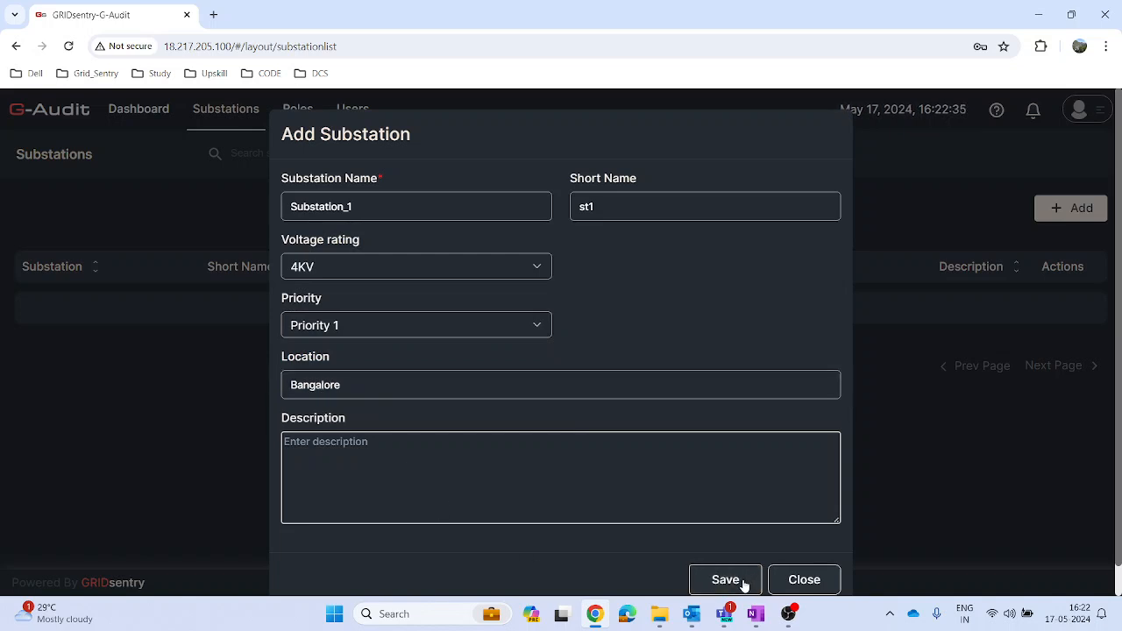
# Step: Open another new substation form and look up the substation name in the inv_list_For SIT JSON file in File Explorer
pyautogui.click(1088, 215)
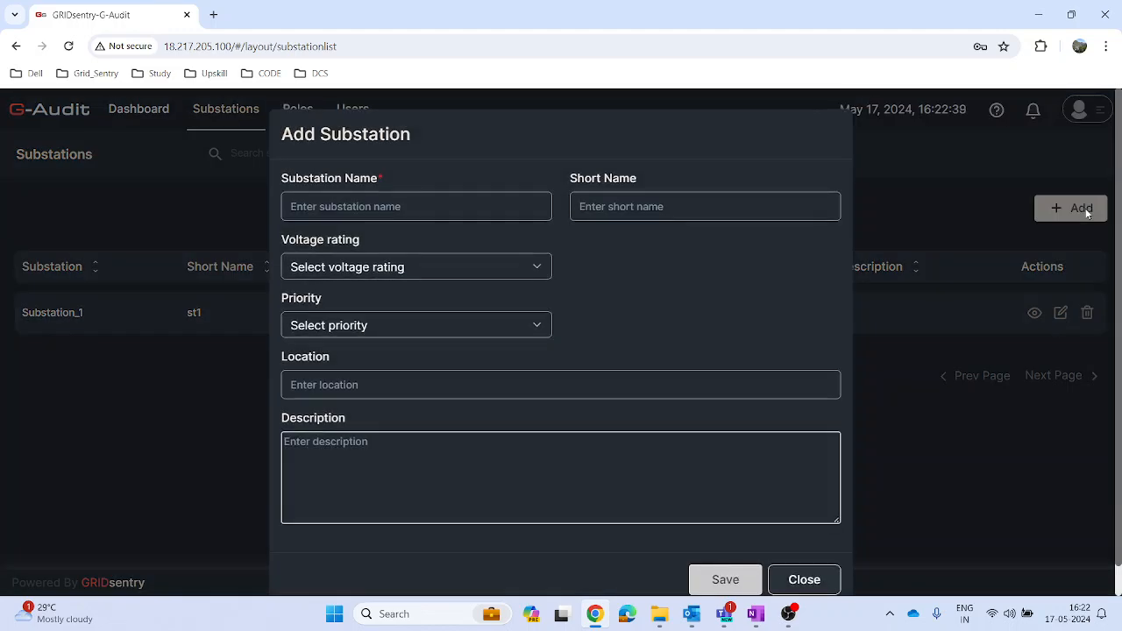
pyautogui.click(659, 613)
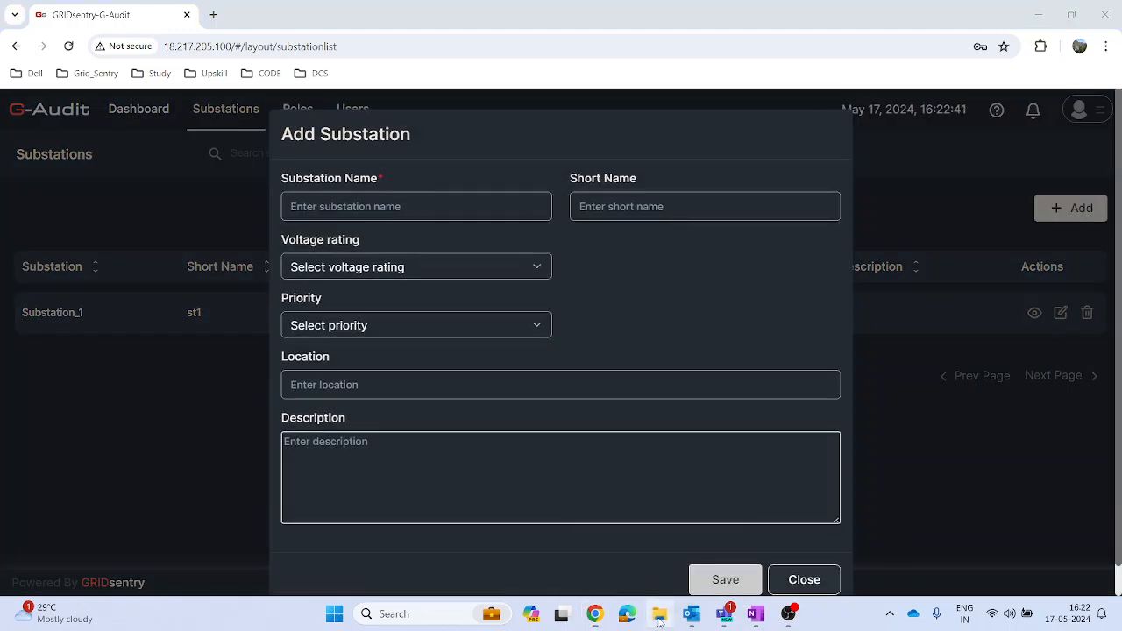
pyautogui.doubleClick(395, 146)
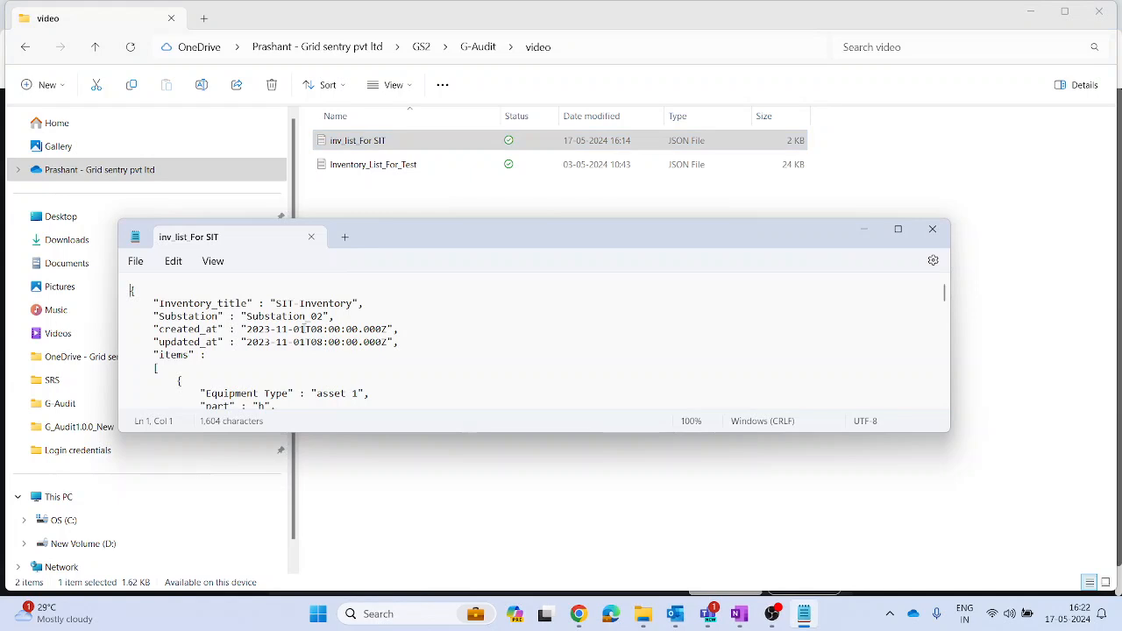
pyautogui.moveTo(249, 315); pyautogui.dragTo(327, 320)
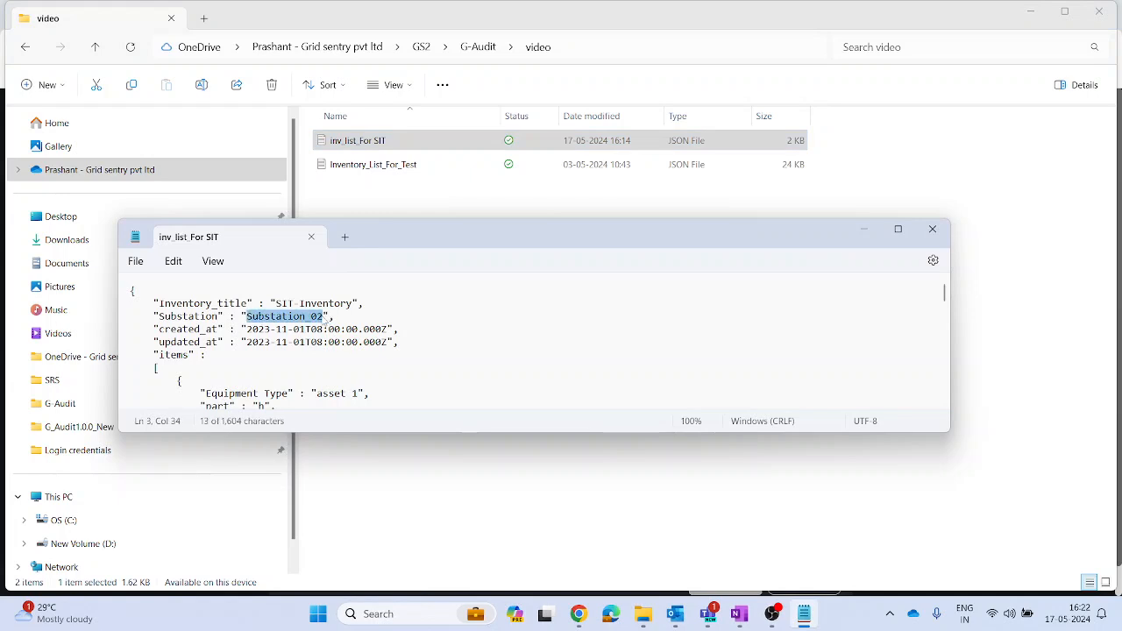
pyautogui.click(932, 229)
pyautogui.click(1030, 12)
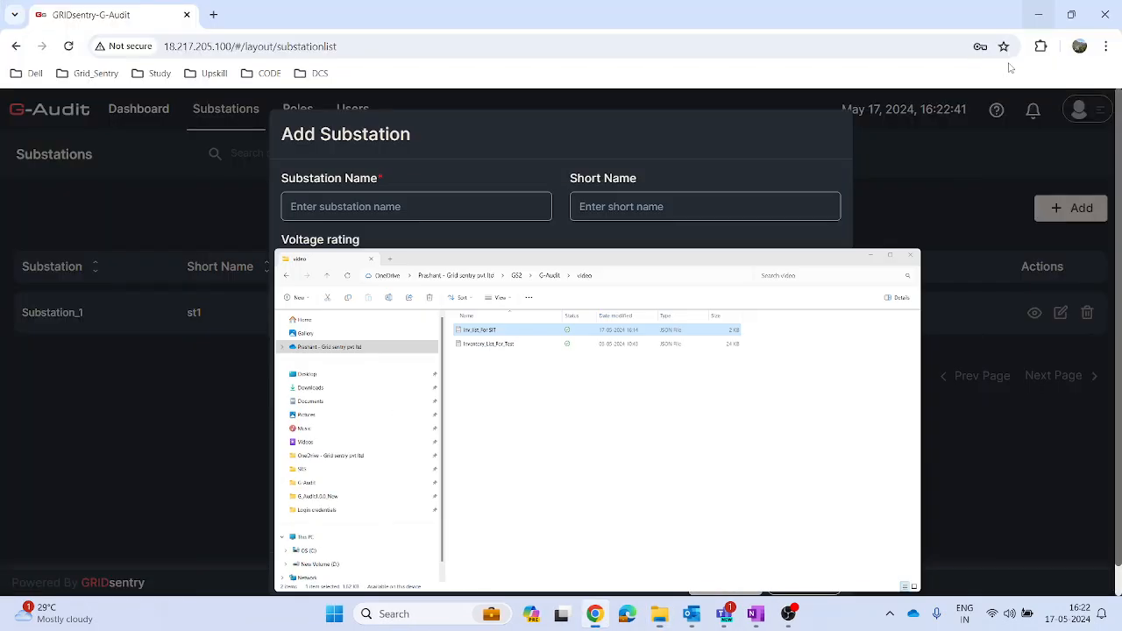
# Step: Enter Substation_02 as the new substation's name and ST2 as its short name
pyautogui.click(463, 205)
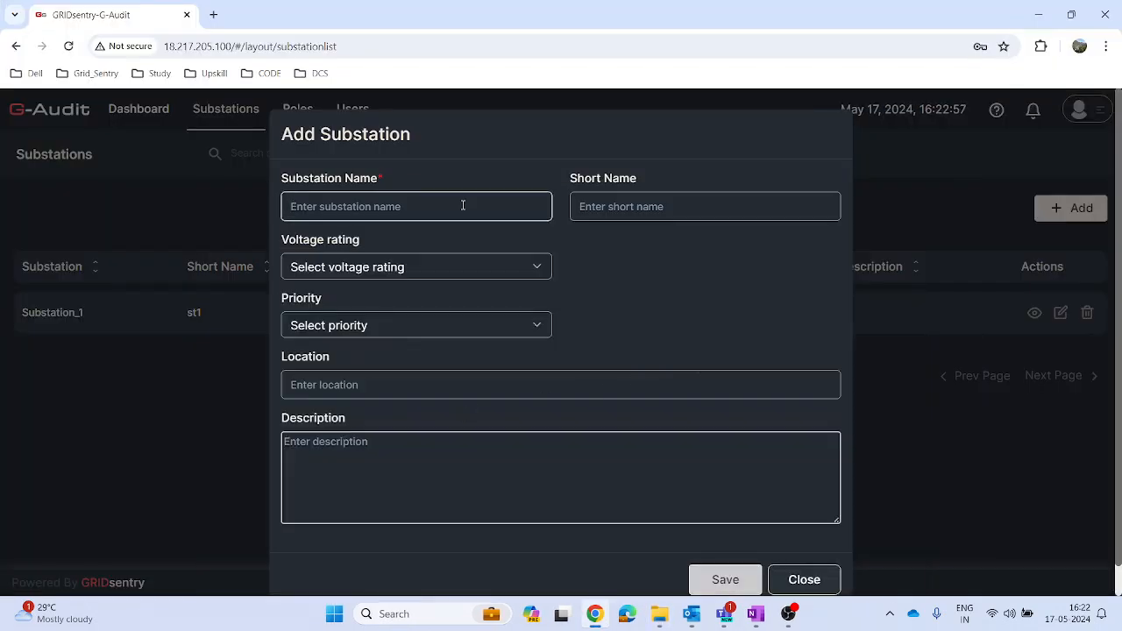
pyautogui.write('Substation_02')
pyautogui.click(607, 208)
pyautogui.write('ST2')
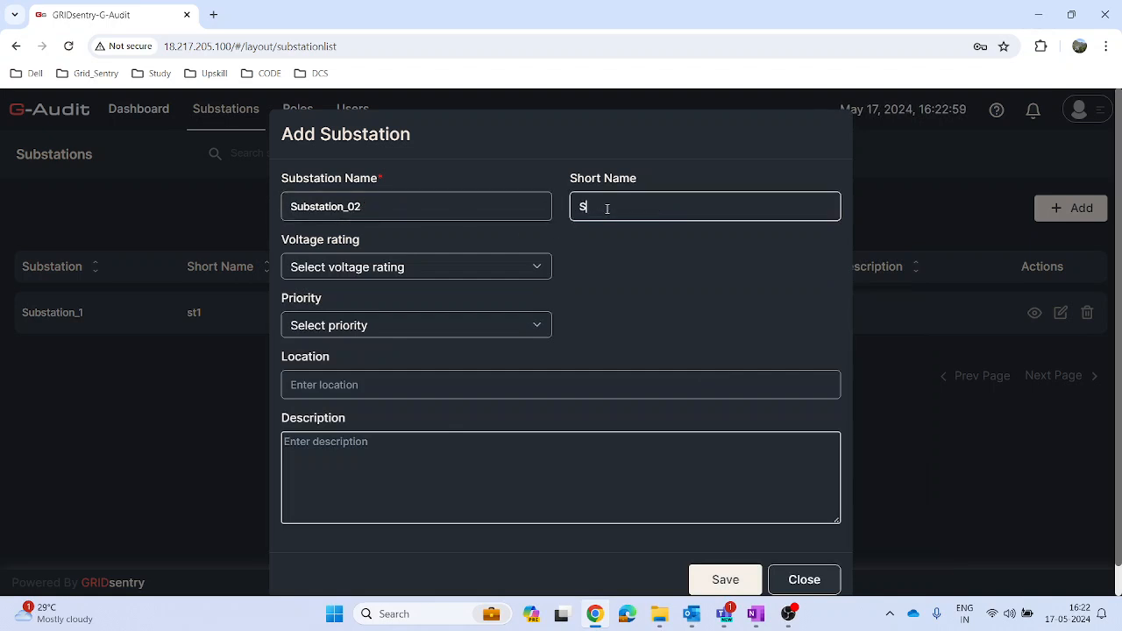
# Step: Set the new substation's voltage rating to 26KV, priority to Priority 2 and location to Chennai, and save it
pyautogui.click(515, 264)
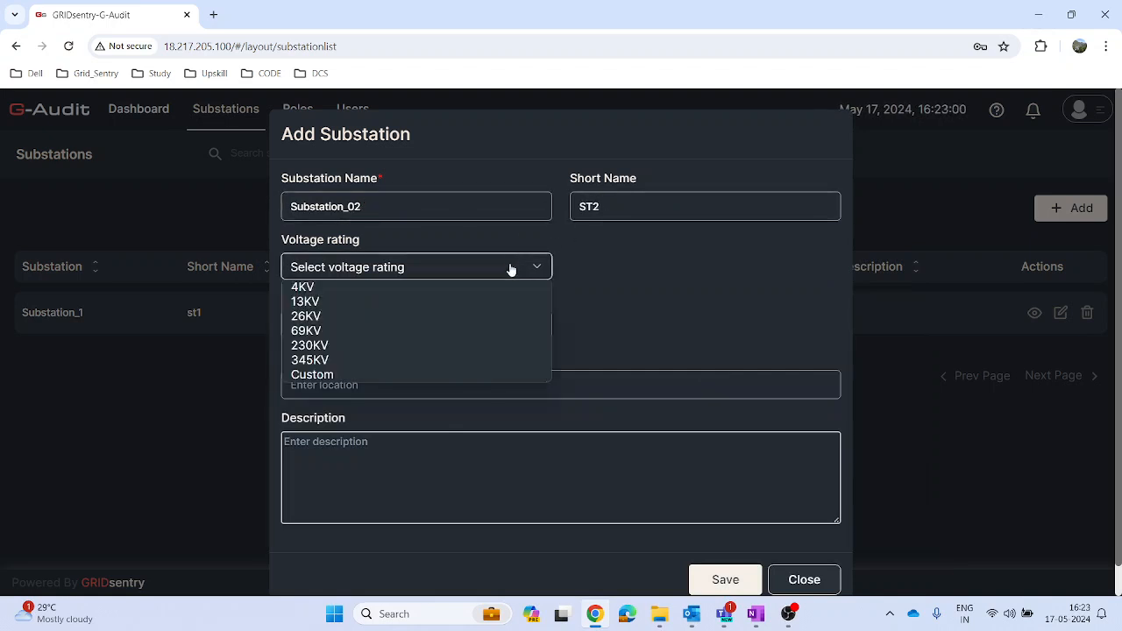
pyautogui.click(379, 321)
pyautogui.click(380, 325)
pyautogui.click(379, 359)
pyautogui.click(386, 382)
pyautogui.write('Chennai')
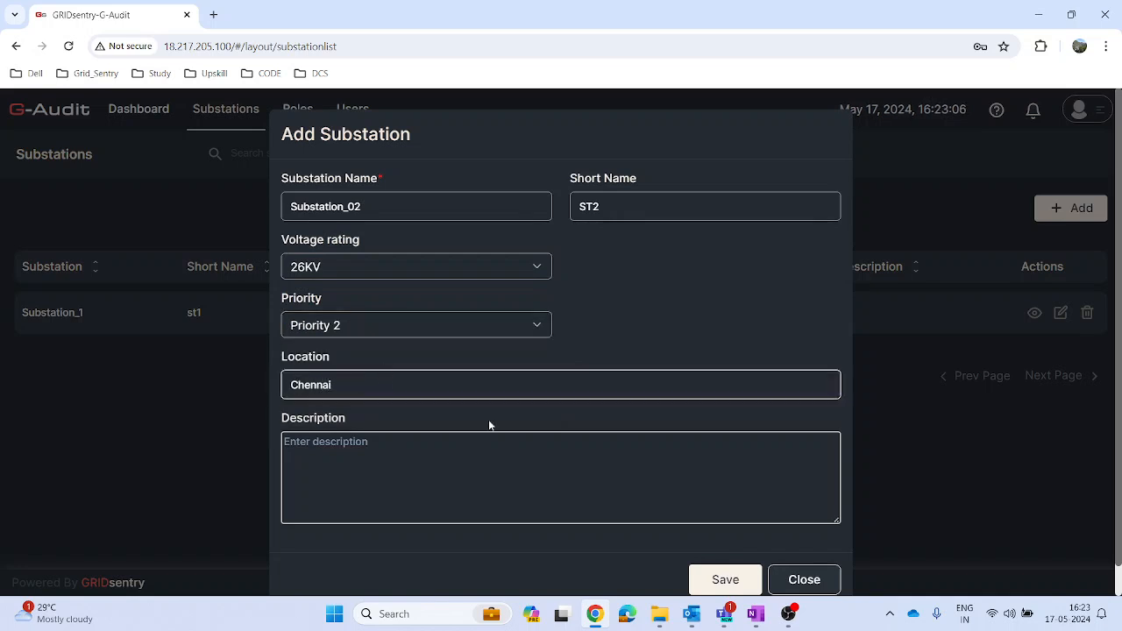
pyautogui.click(721, 580)
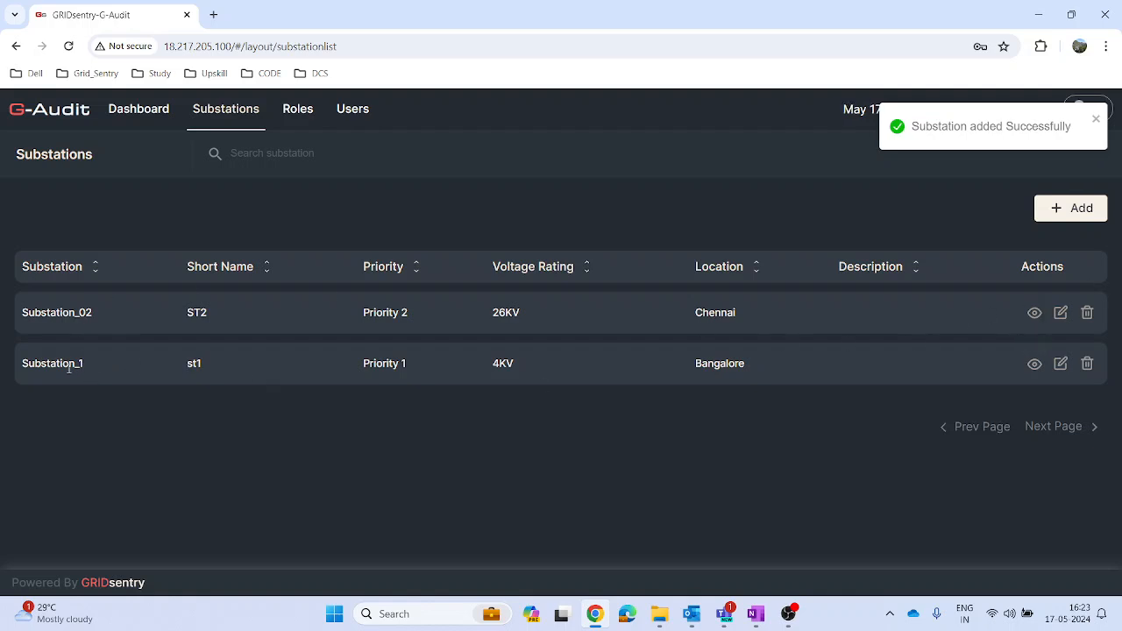
# Step: Rename the substation Substation_1 as Substation_01 and save the edit
pyautogui.click(1061, 367)
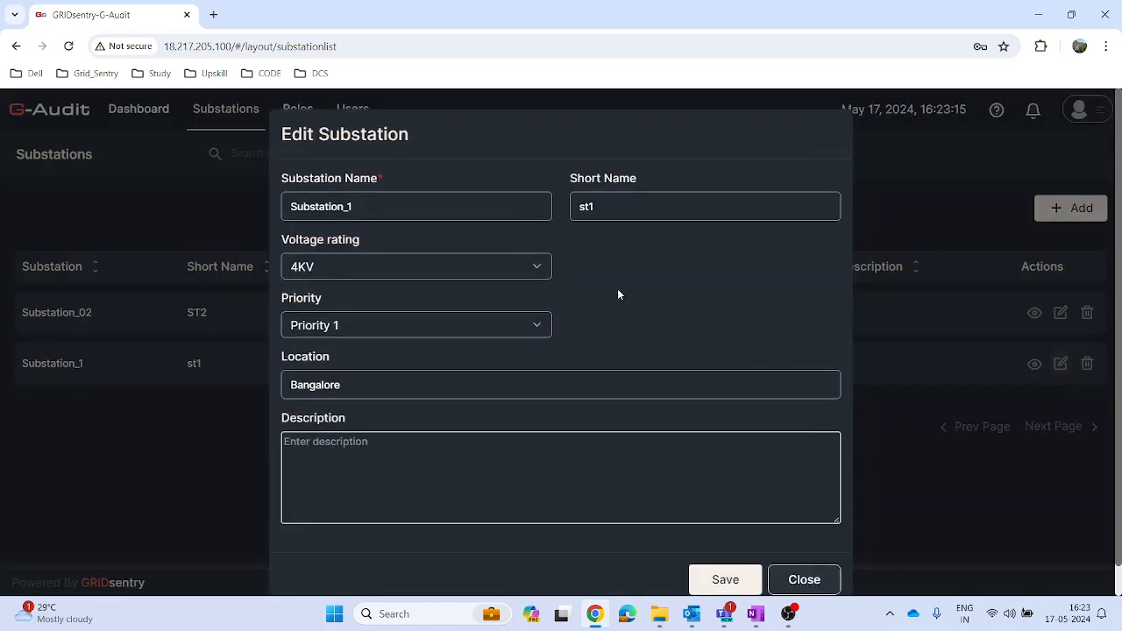
pyautogui.click(351, 208)
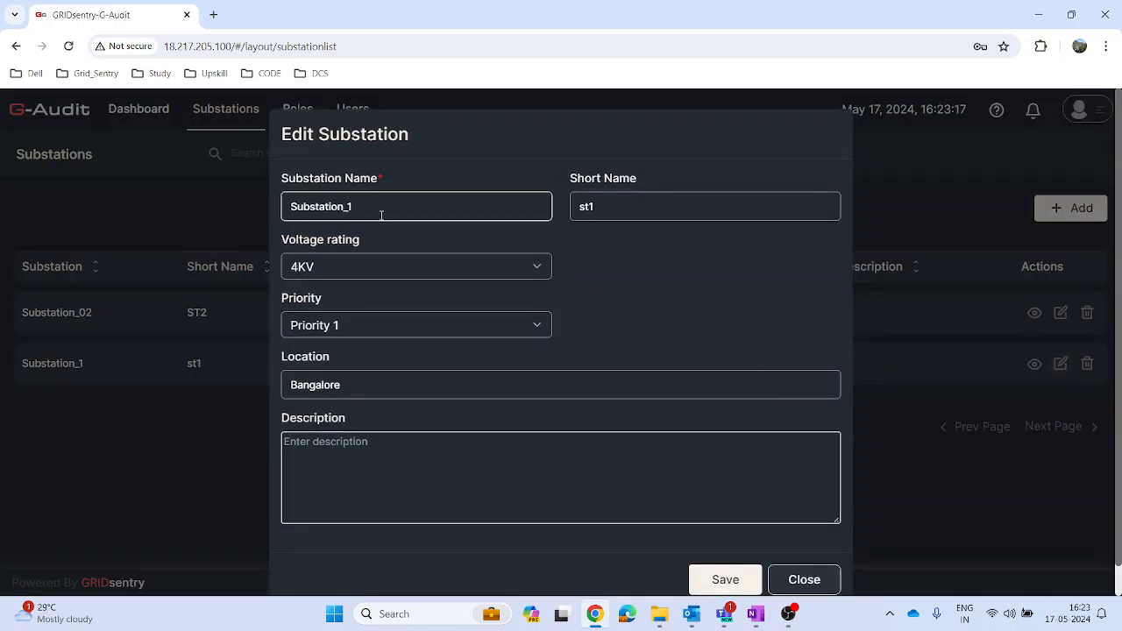
pyautogui.write('0')
pyautogui.click(733, 581)
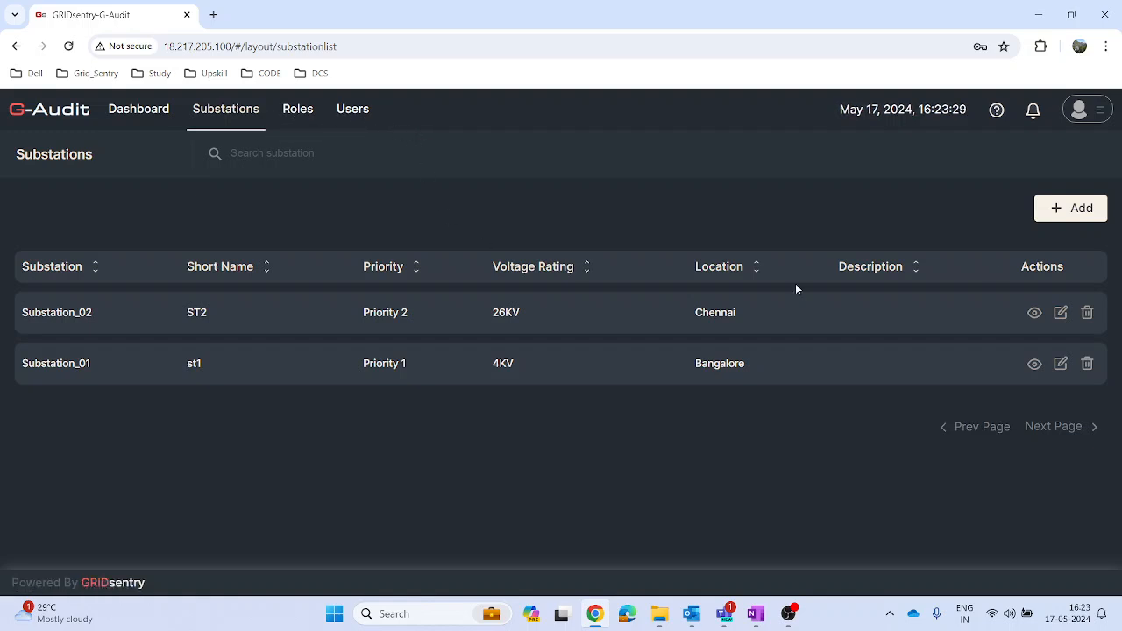
# Step: Log out of the portal admin account and sign in as OpAdmin1 with the account password
pyautogui.click(1078, 108)
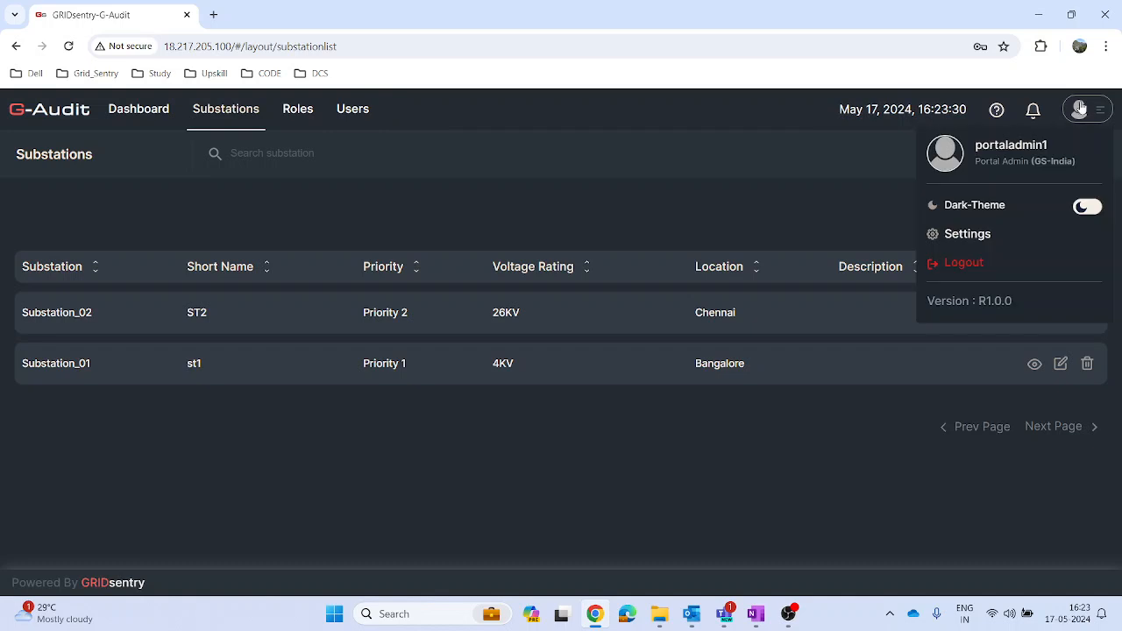
pyautogui.click(963, 263)
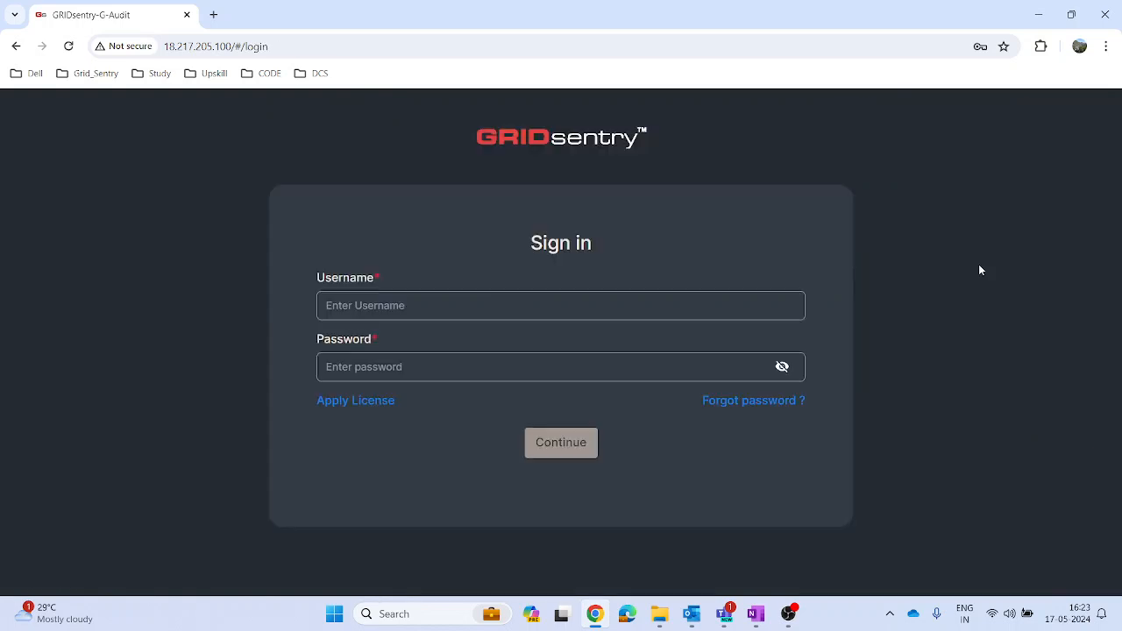
pyautogui.click(438, 305)
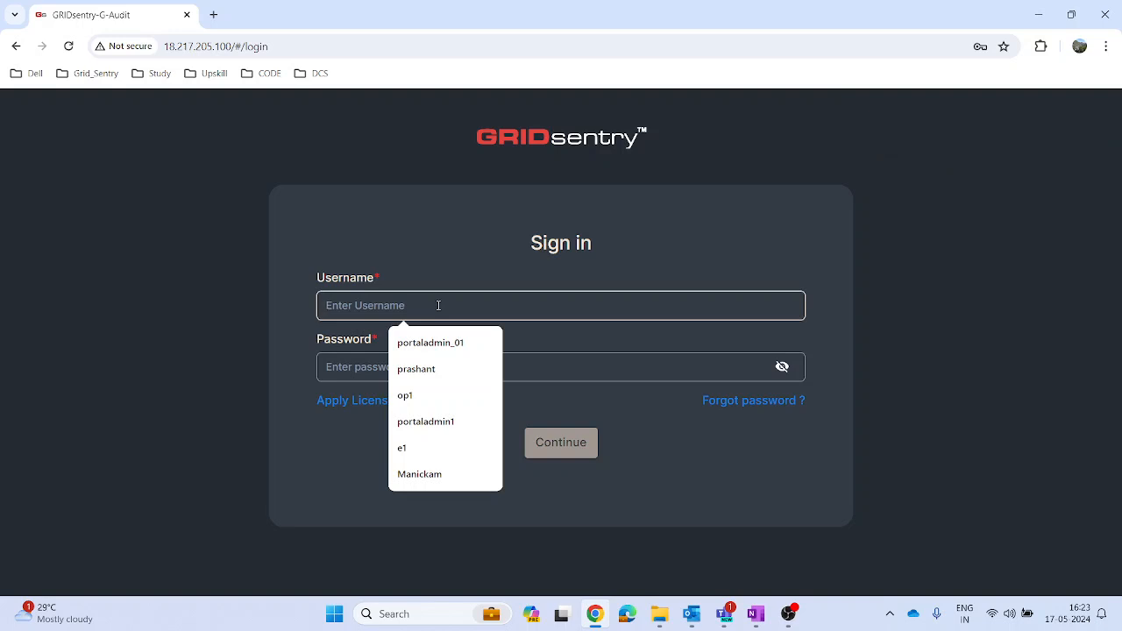
pyautogui.write('OpA')
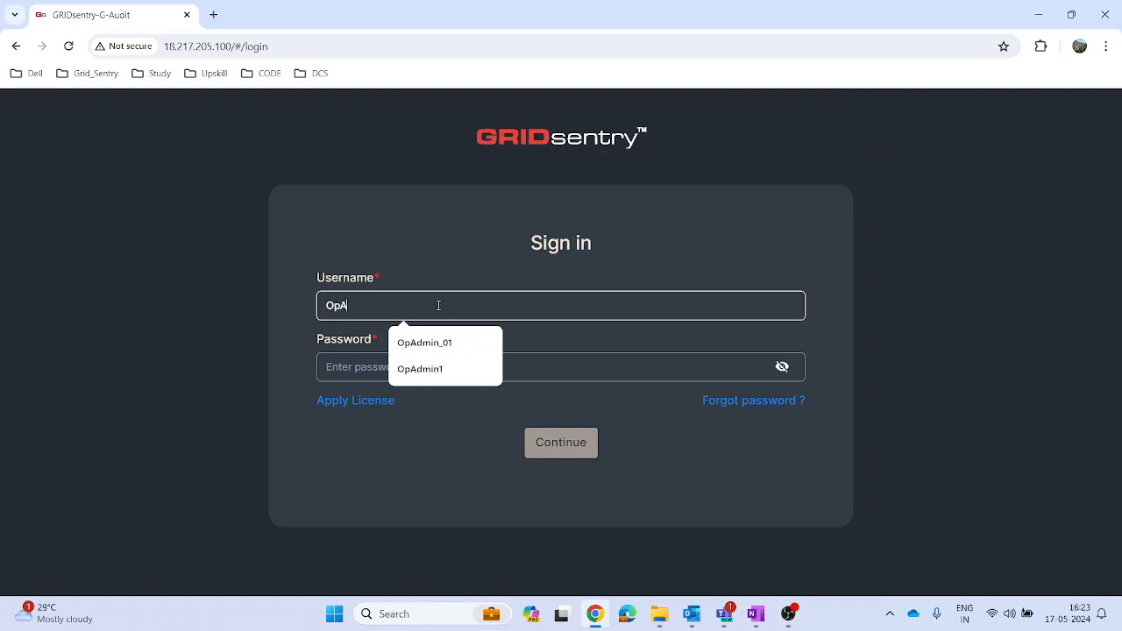
pyautogui.write('dmin1')
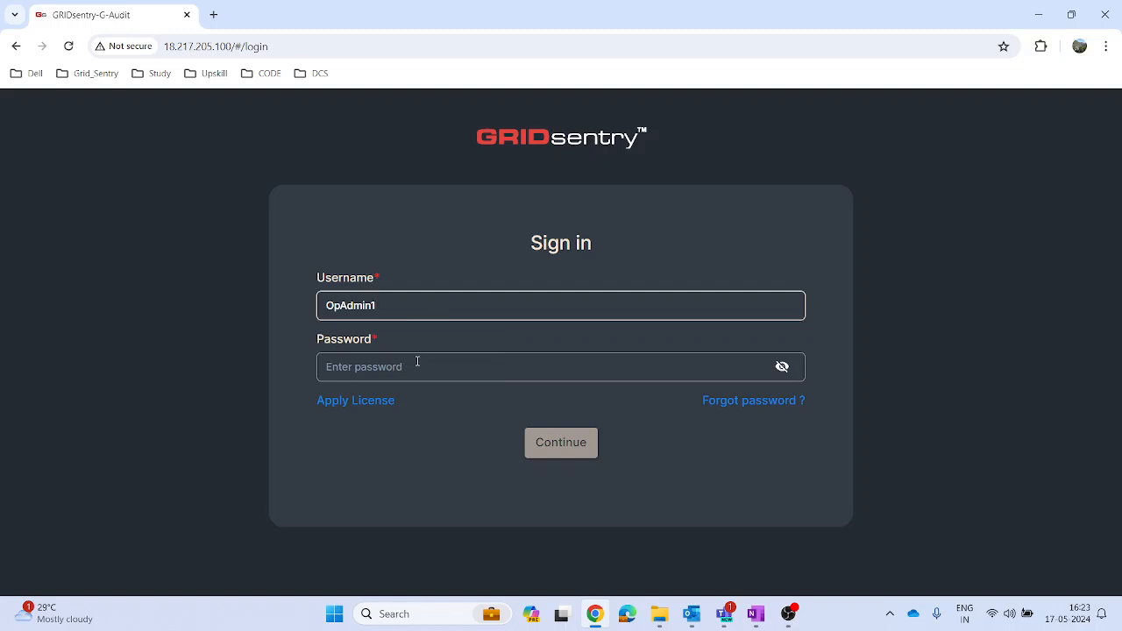
pyautogui.click(419, 372)
pyautogui.write('•••••')
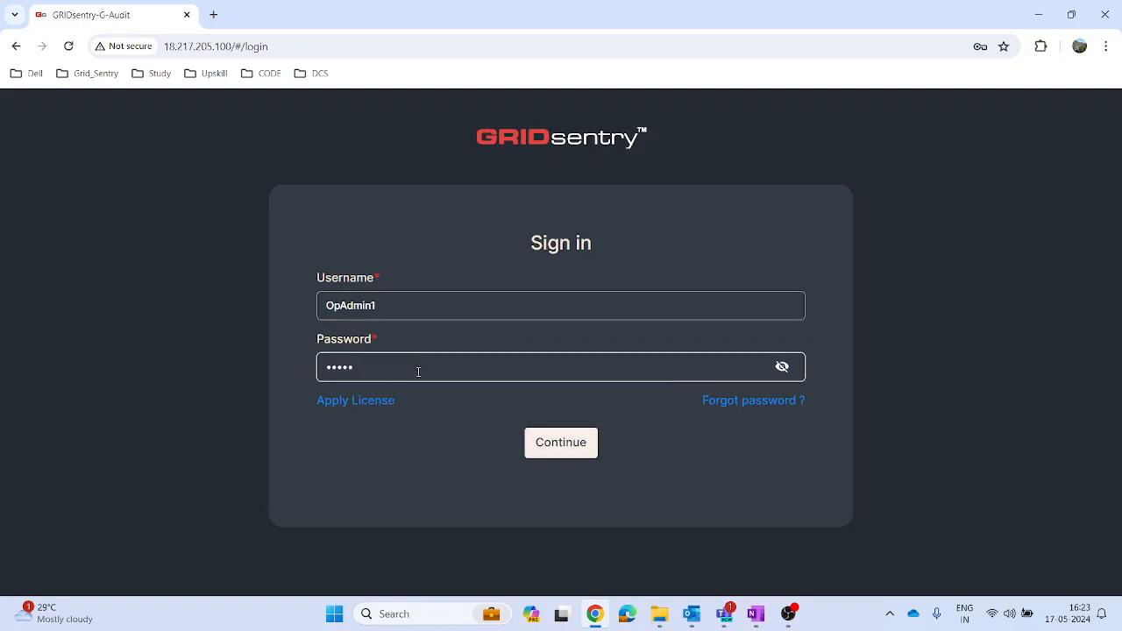
pyautogui.write('•••')
pyautogui.click(539, 452)
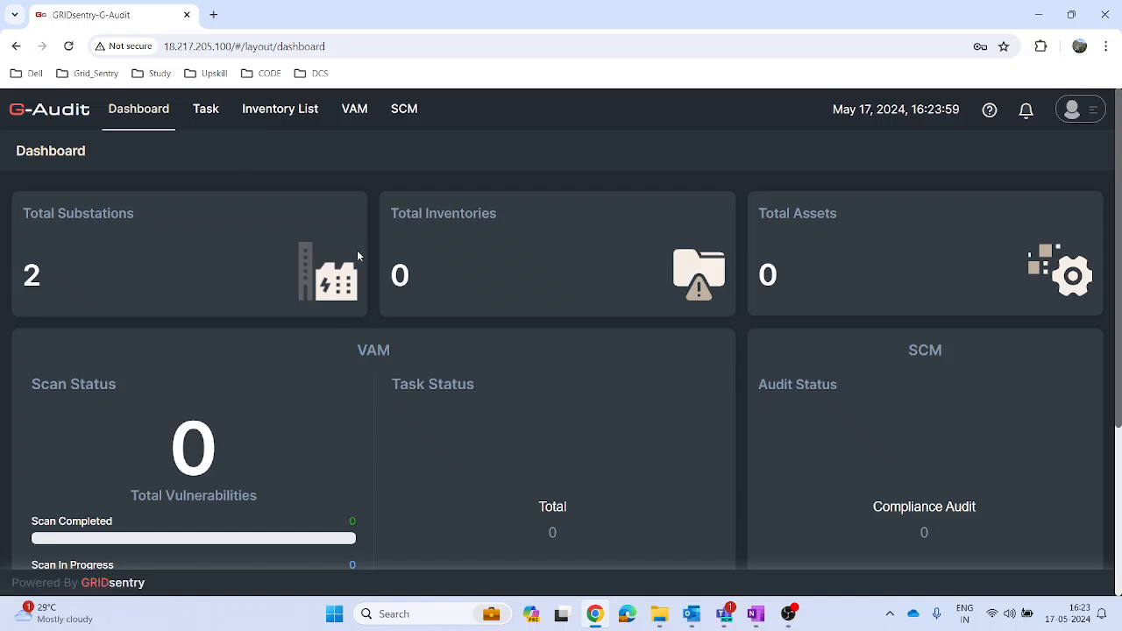
# Step: Upload the inv_list_For SIT JSON file from the GS2 > G-Audit > video folder in OneDrive to the inventory list
pyautogui.click(268, 117)
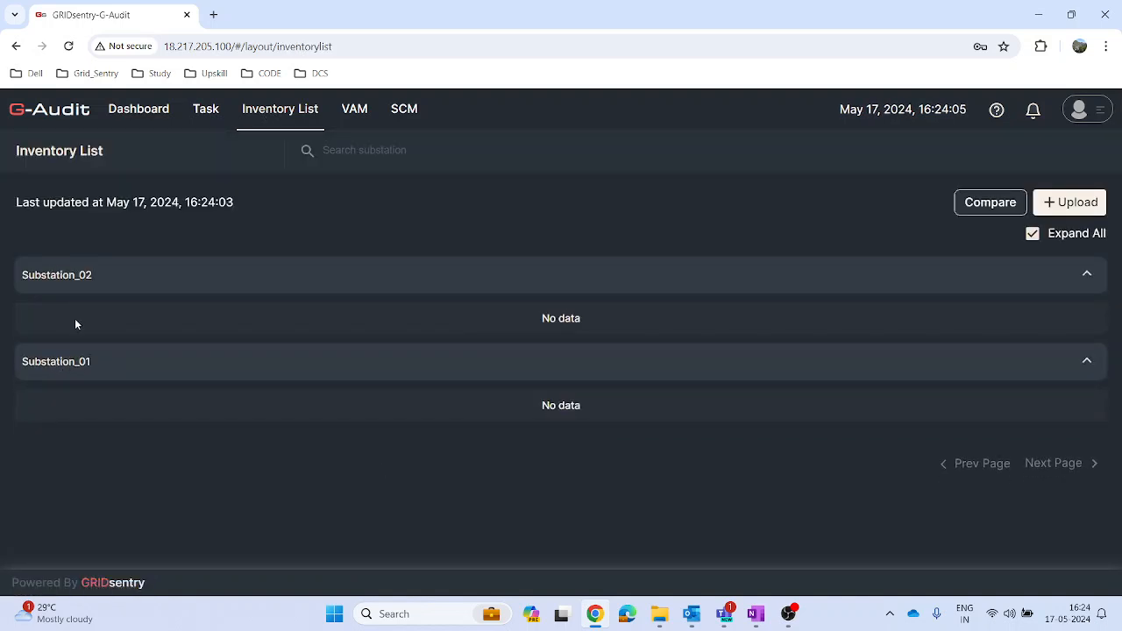
pyautogui.click(1058, 202)
pyautogui.click(837, 251)
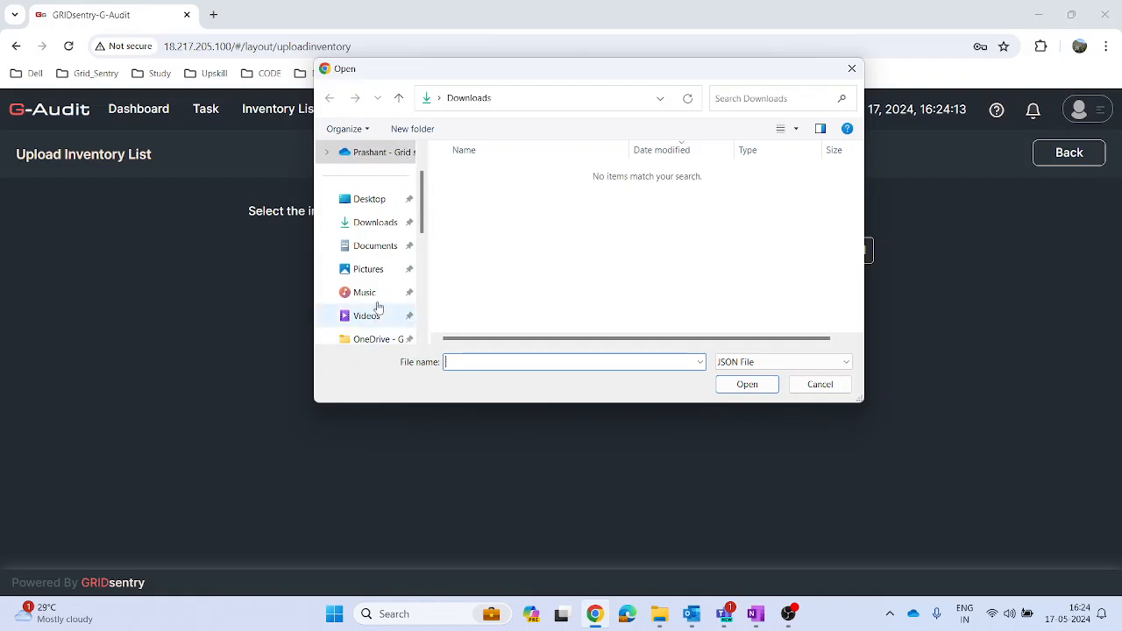
pyautogui.scroll(-2, 386, 281)
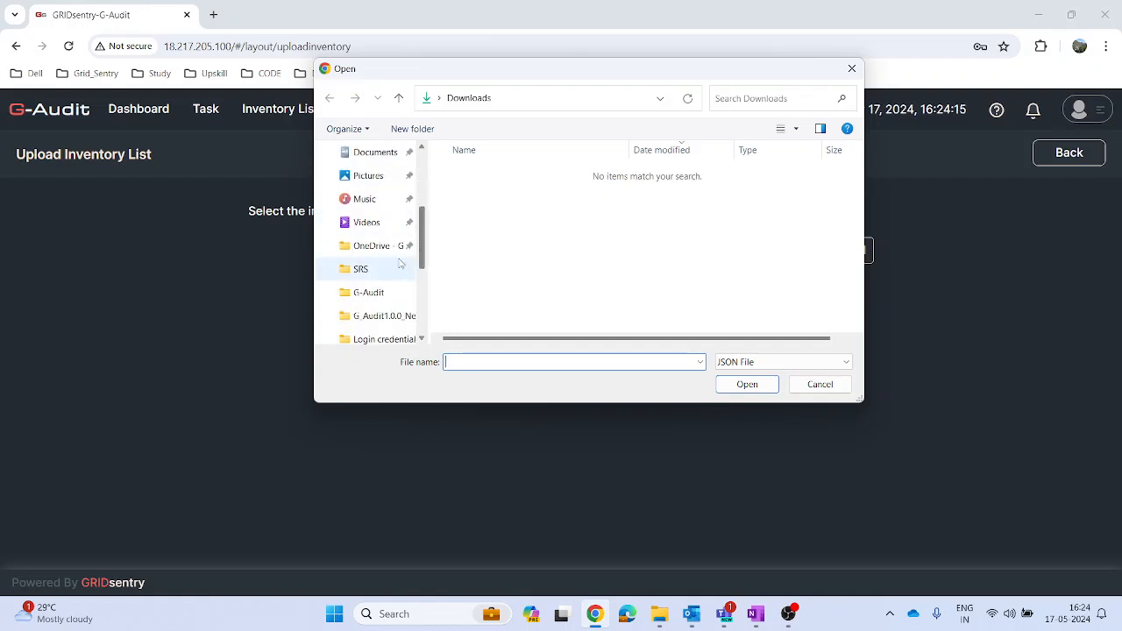
pyautogui.click(373, 247)
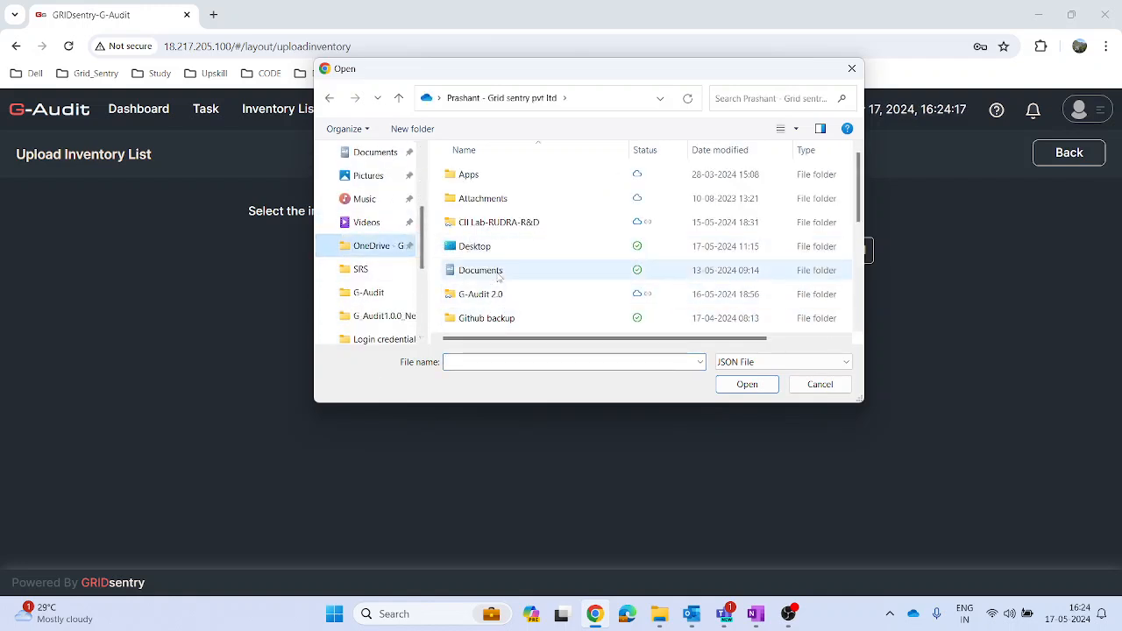
pyautogui.scroll(-2, 496, 277)
pyautogui.doubleClick(467, 224)
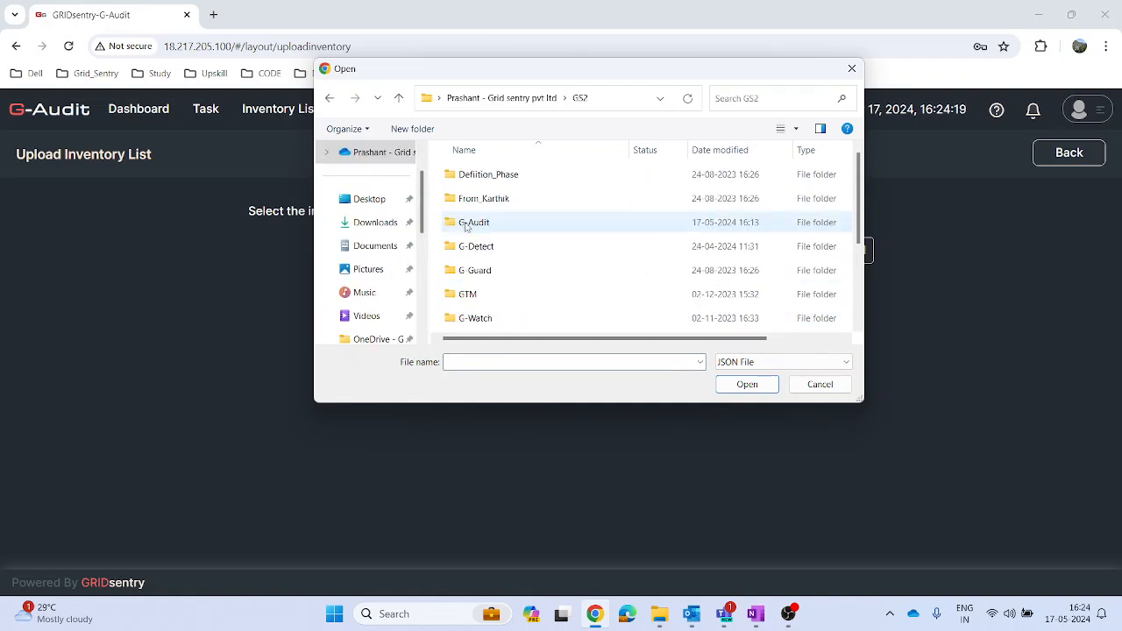
pyautogui.doubleClick(479, 226)
pyautogui.doubleClick(471, 321)
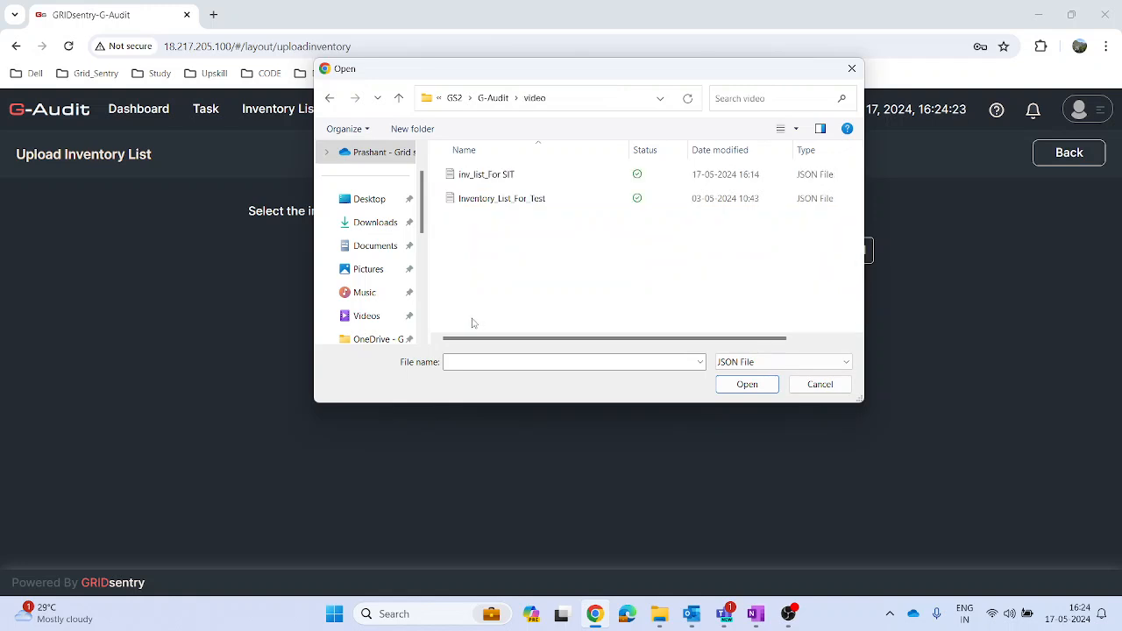
pyautogui.click(497, 178)
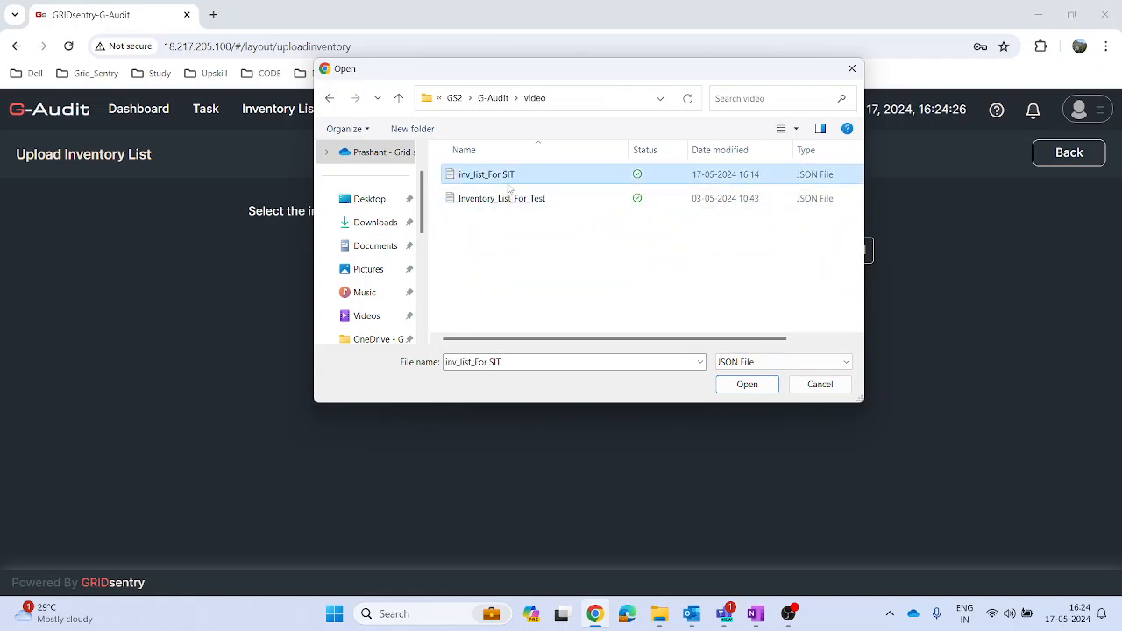
pyautogui.click(742, 385)
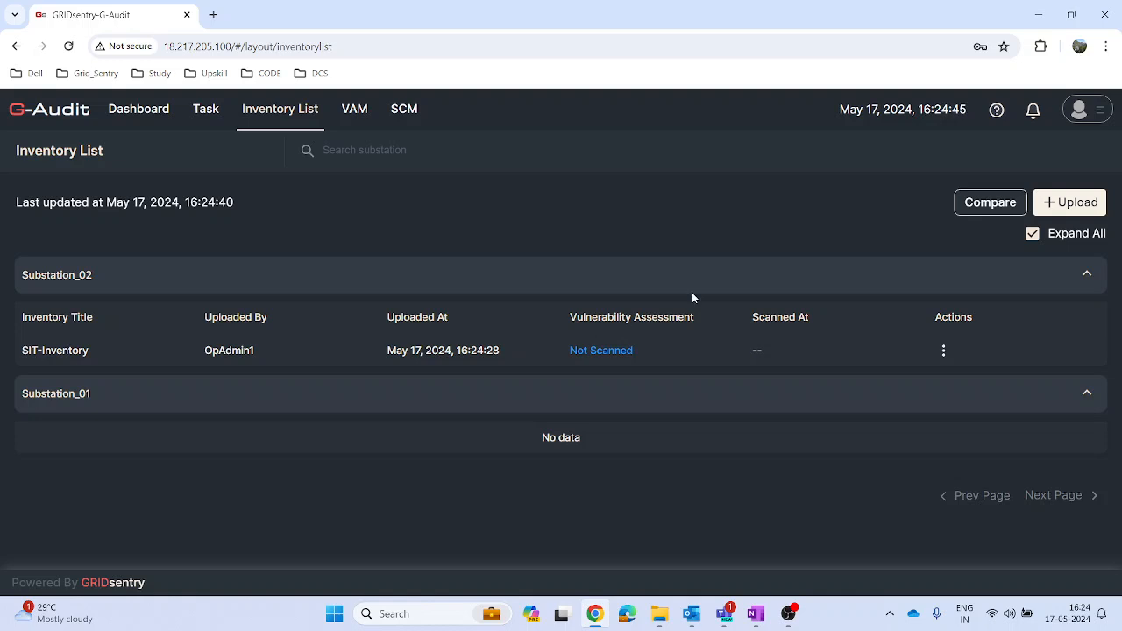
# Step: Upload the Inventory_List_For_Test JSON file from the video folder as a second inventory
pyautogui.click(1068, 209)
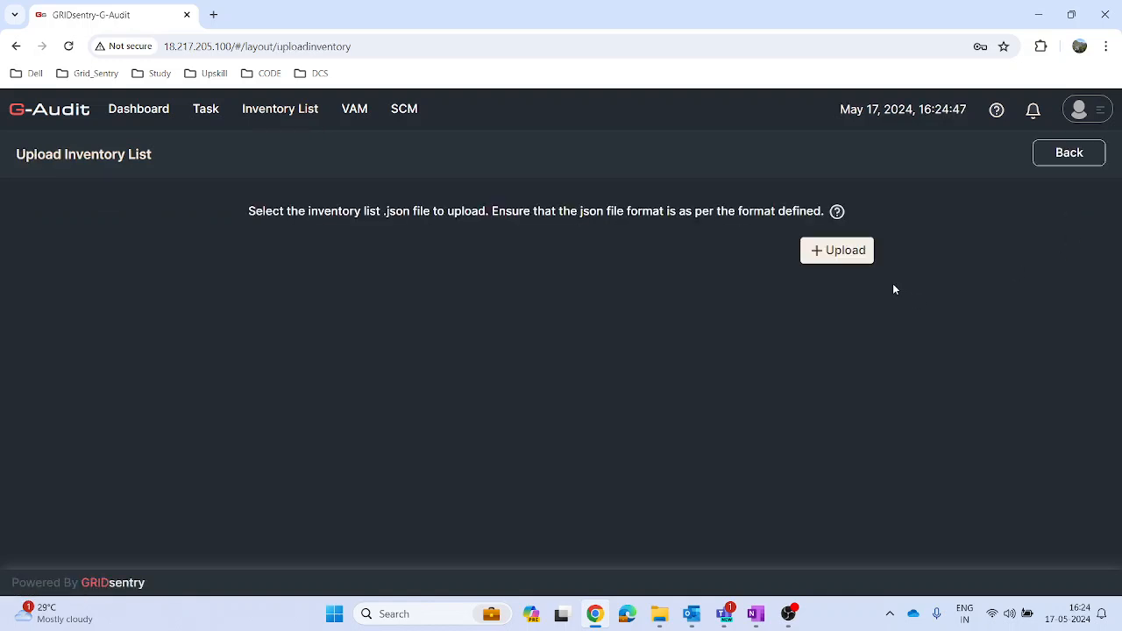
pyautogui.click(844, 257)
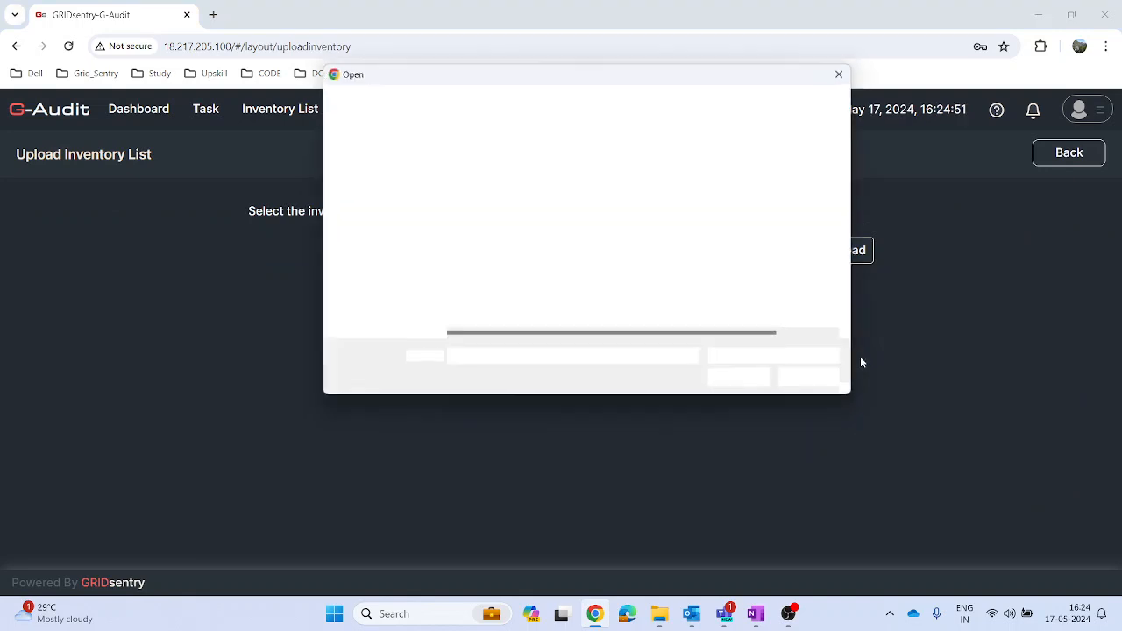
pyautogui.click(505, 208)
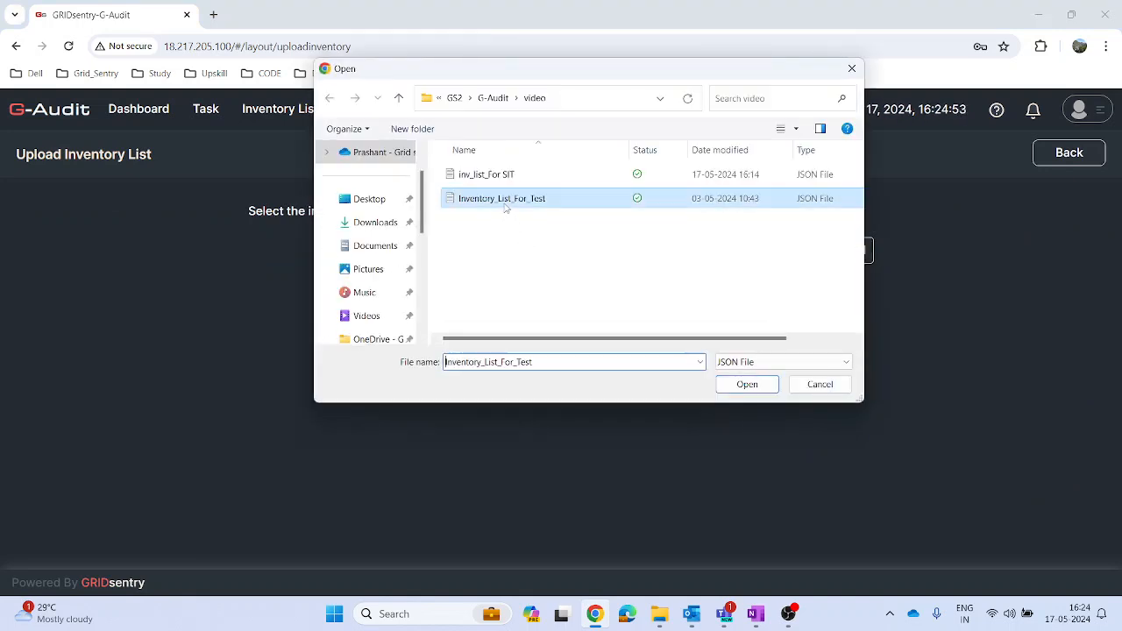
pyautogui.click(748, 386)
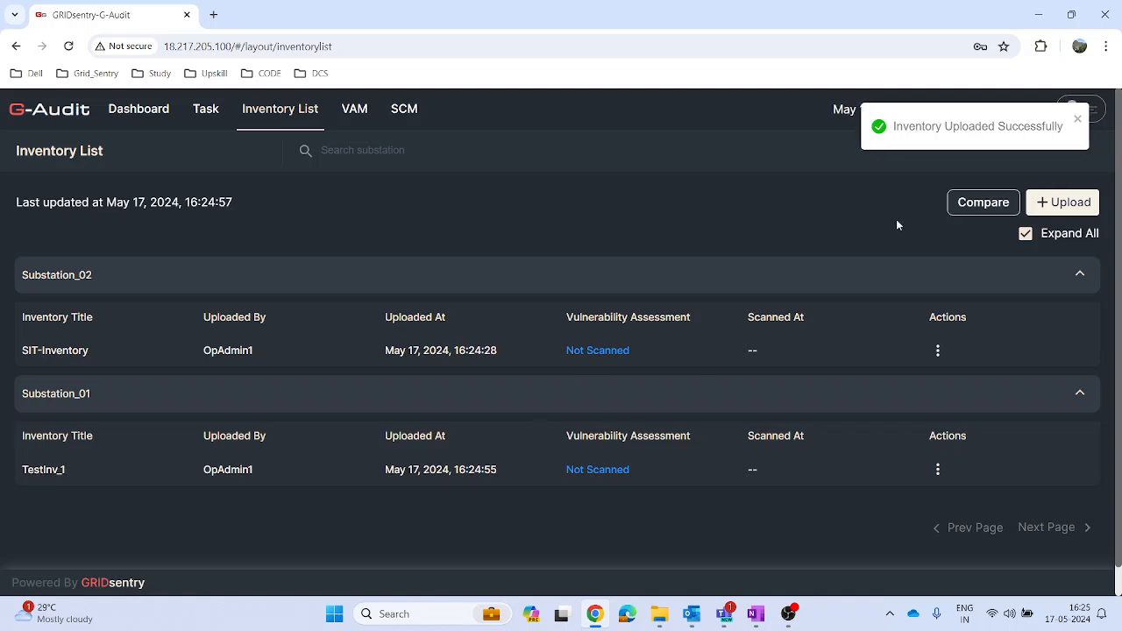
# Step: Start the vulnerability scan of SIT-Inventory under Substation_02, and check the vulnerability assessment and standards compliance pages
pyautogui.click(585, 350)
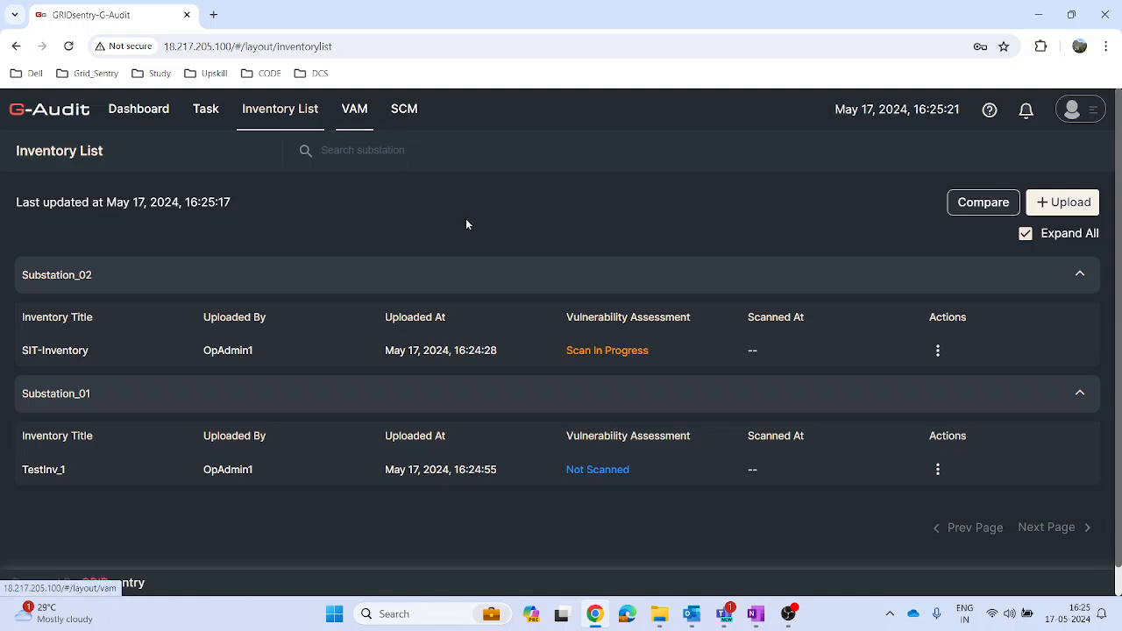
pyautogui.click(353, 120)
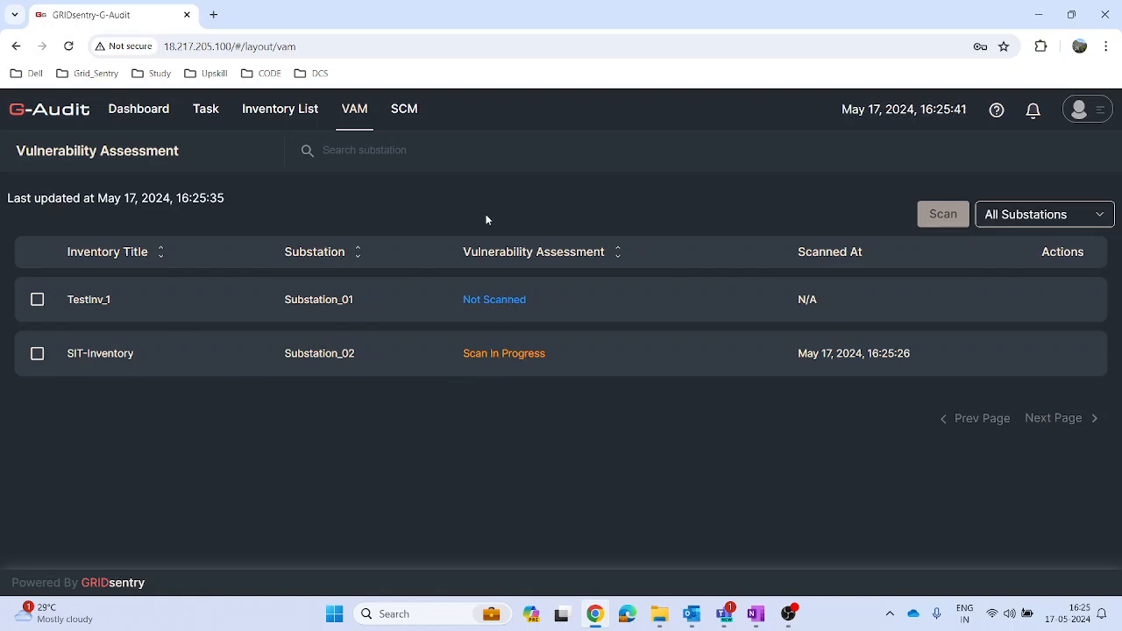
pyautogui.click(408, 114)
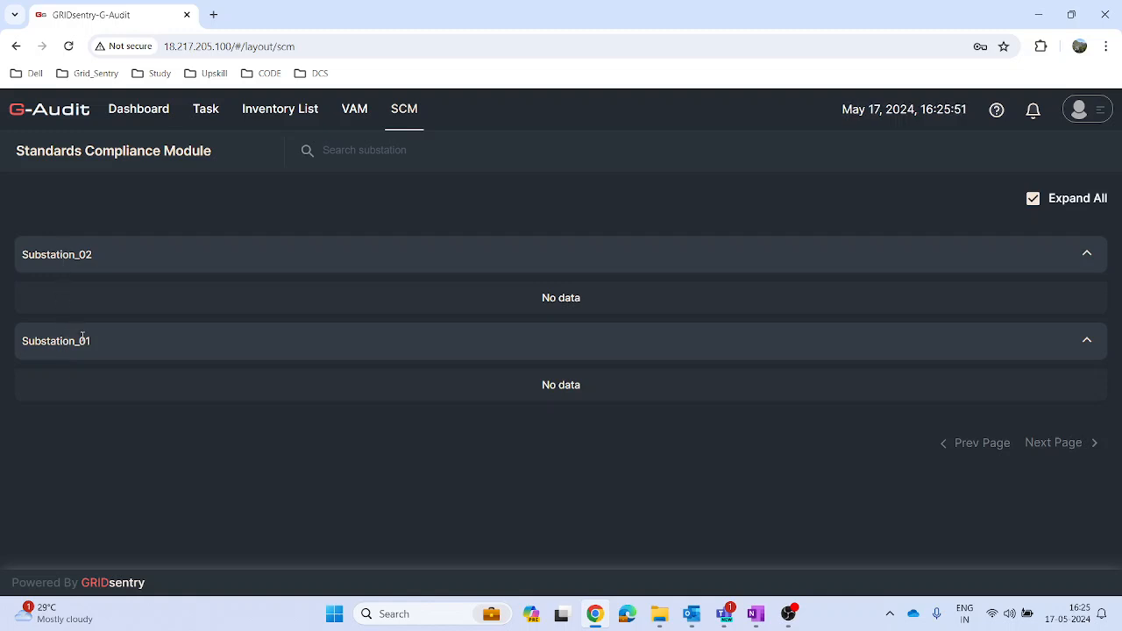
# Step: Open a blank SCM audit schedule form from the schedulers in the account settings
pyautogui.click(1097, 111)
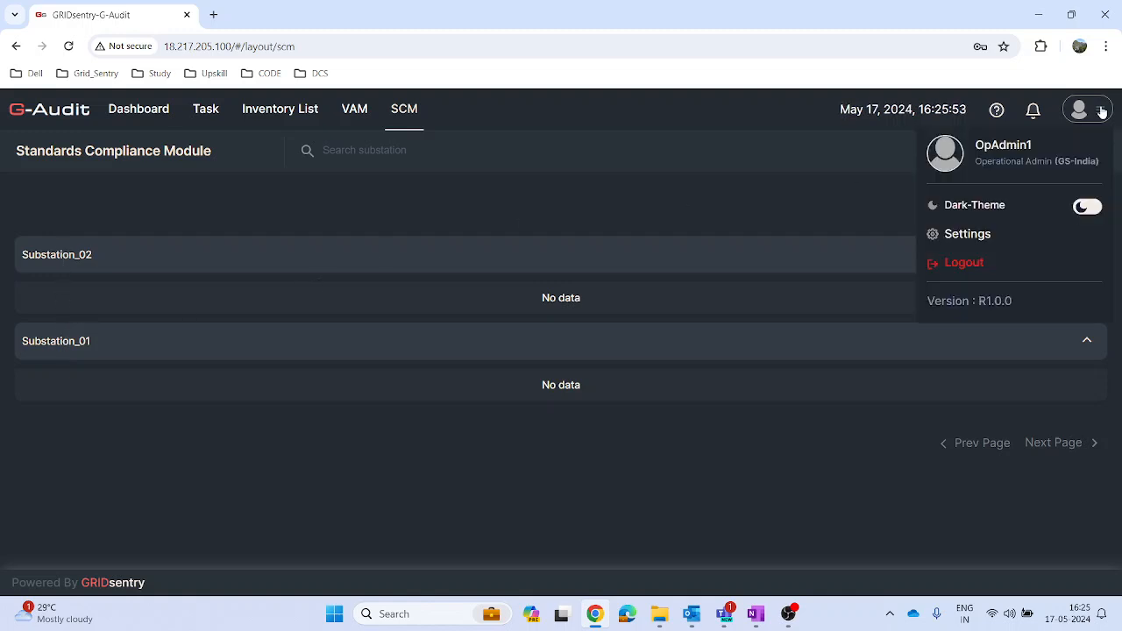
pyautogui.click(968, 235)
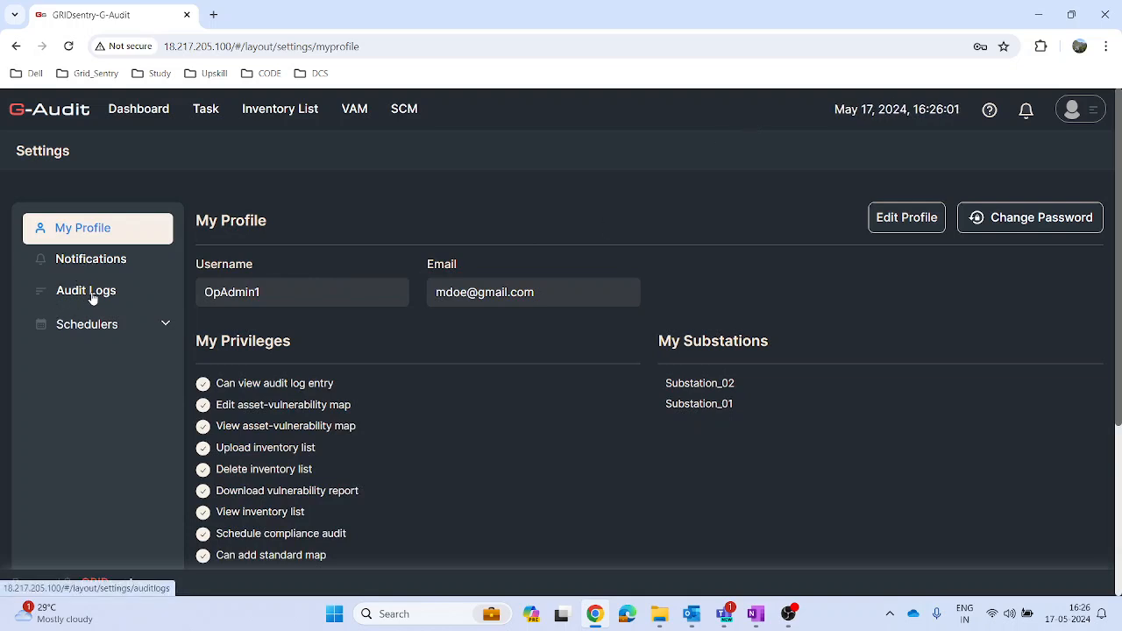
pyautogui.click(166, 325)
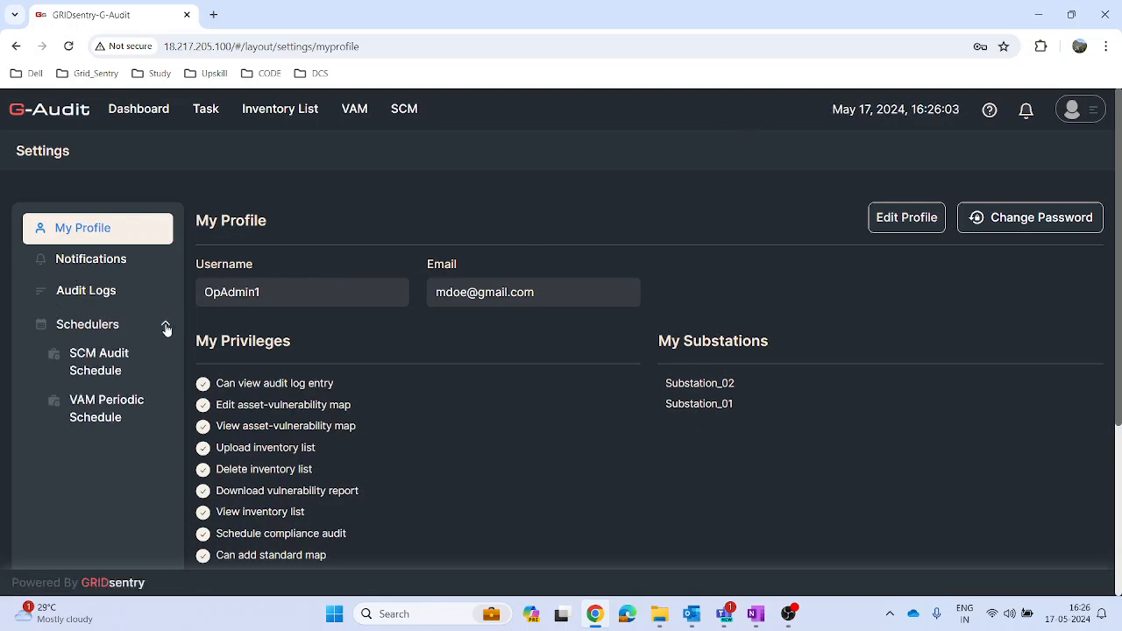
pyautogui.click(106, 372)
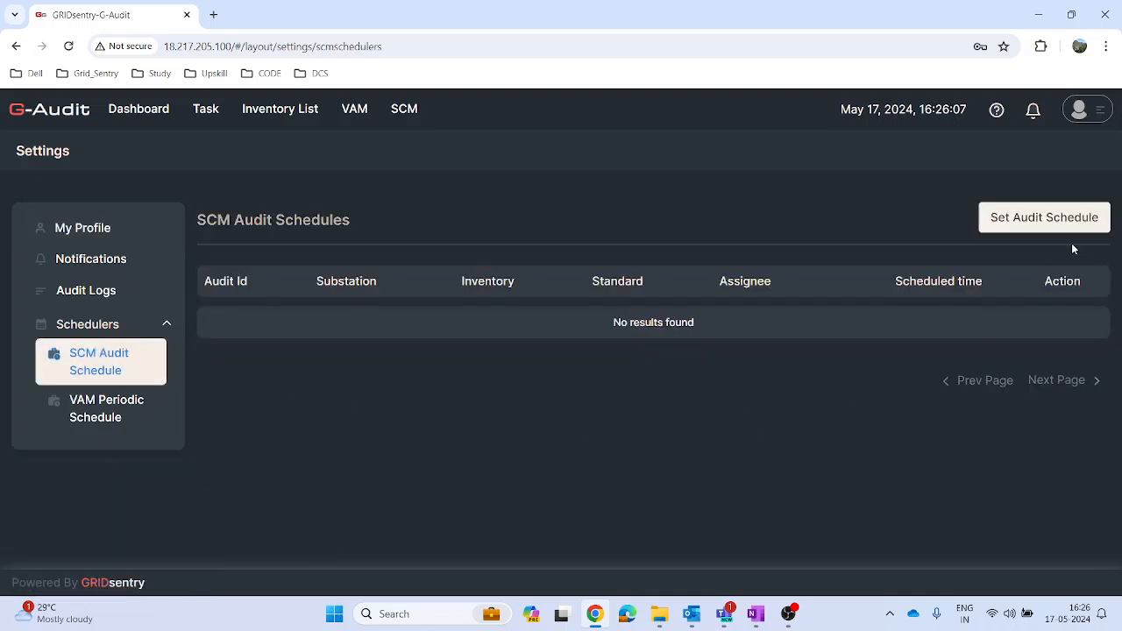
pyautogui.click(1054, 218)
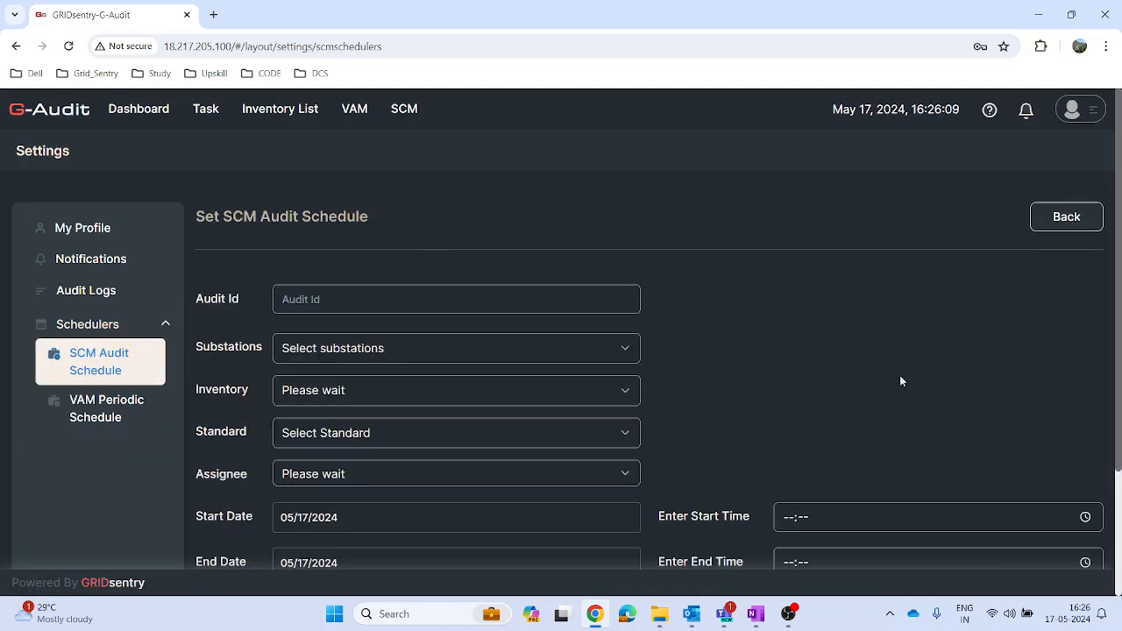
# Step: Name the SCM audit Test_Audit1 and assign it to Substation_01 with the TestInv_1 inventory
pyautogui.click(539, 299)
pyautogui.write('Test_')
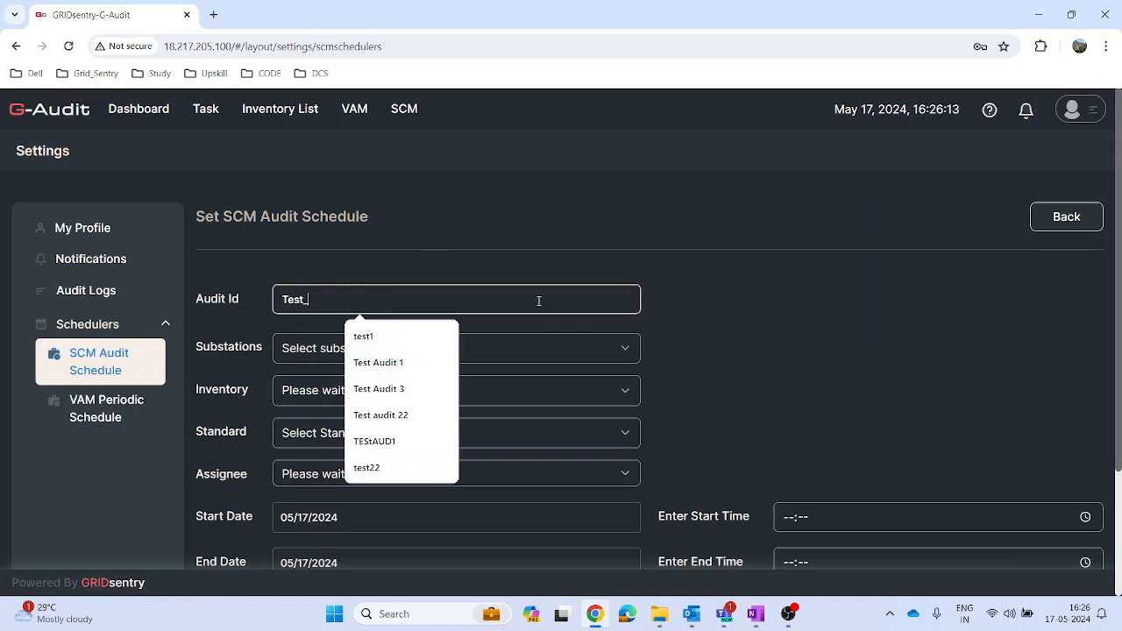
pyautogui.write('Audit1')
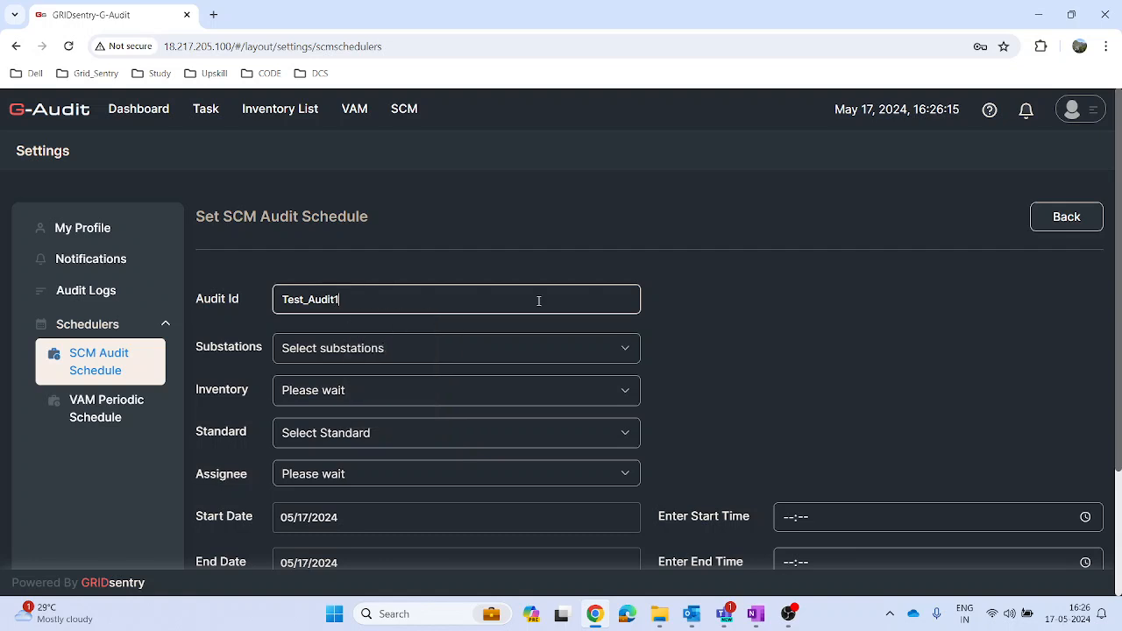
pyautogui.click(498, 352)
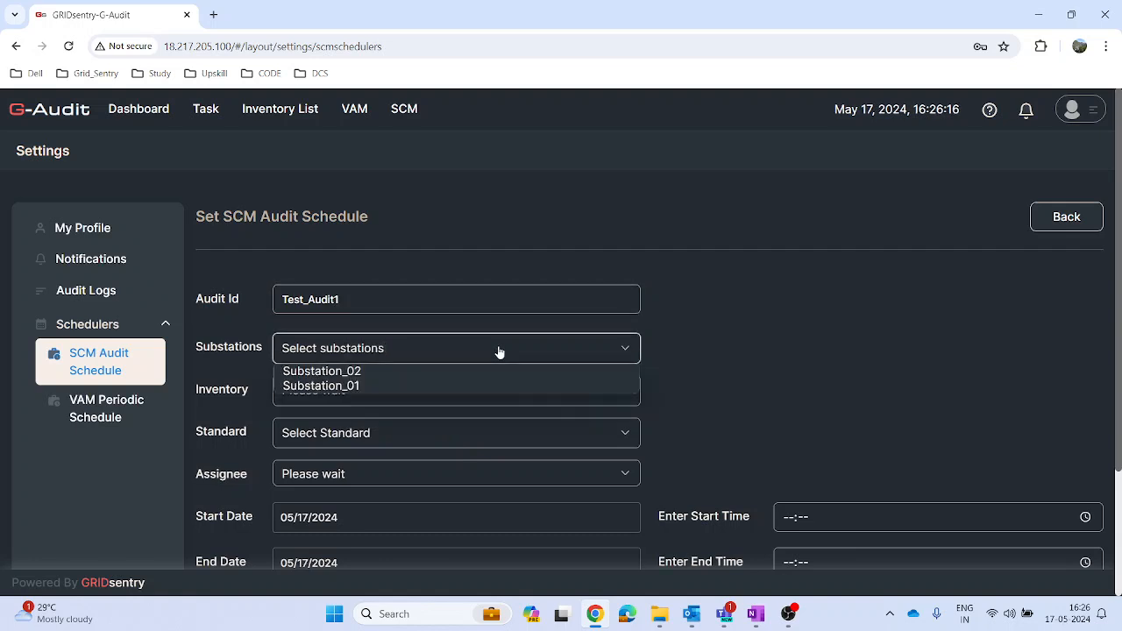
pyautogui.click(357, 387)
pyautogui.click(358, 392)
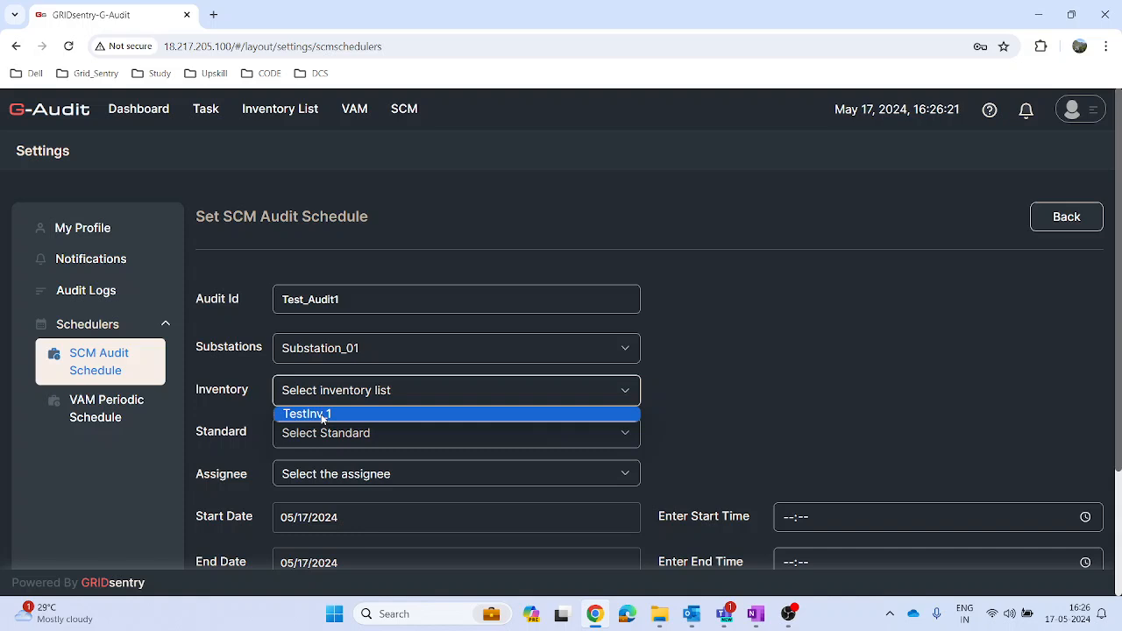
pyautogui.click(322, 416)
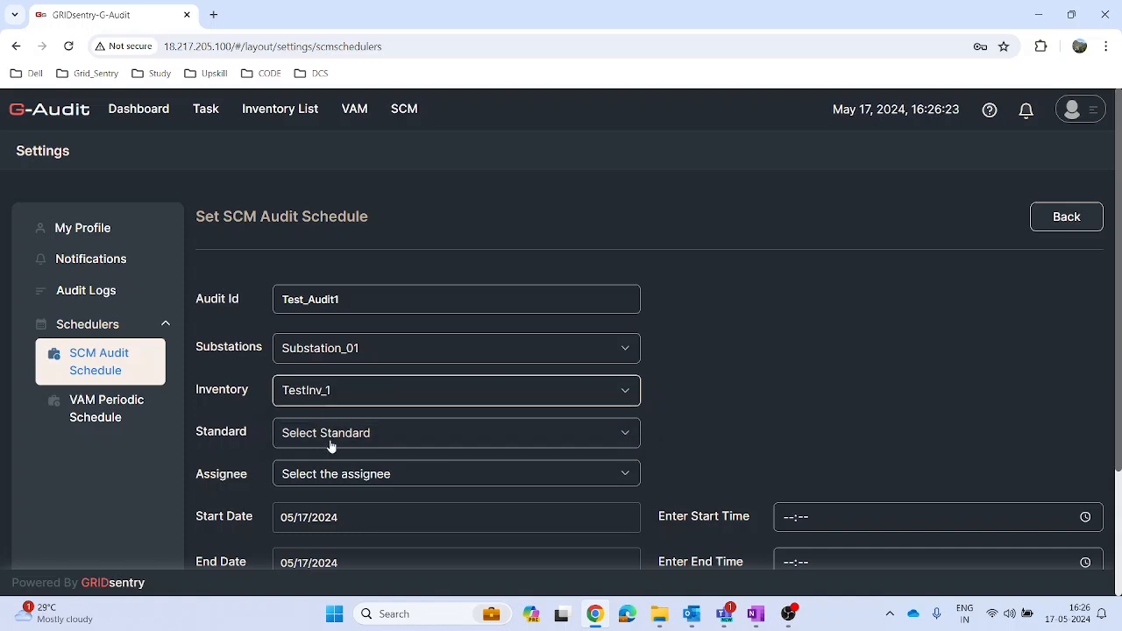
# Step: Set the audit's standard to IEEE_37.240 and its assignee to OpAdmin1
pyautogui.click(329, 437)
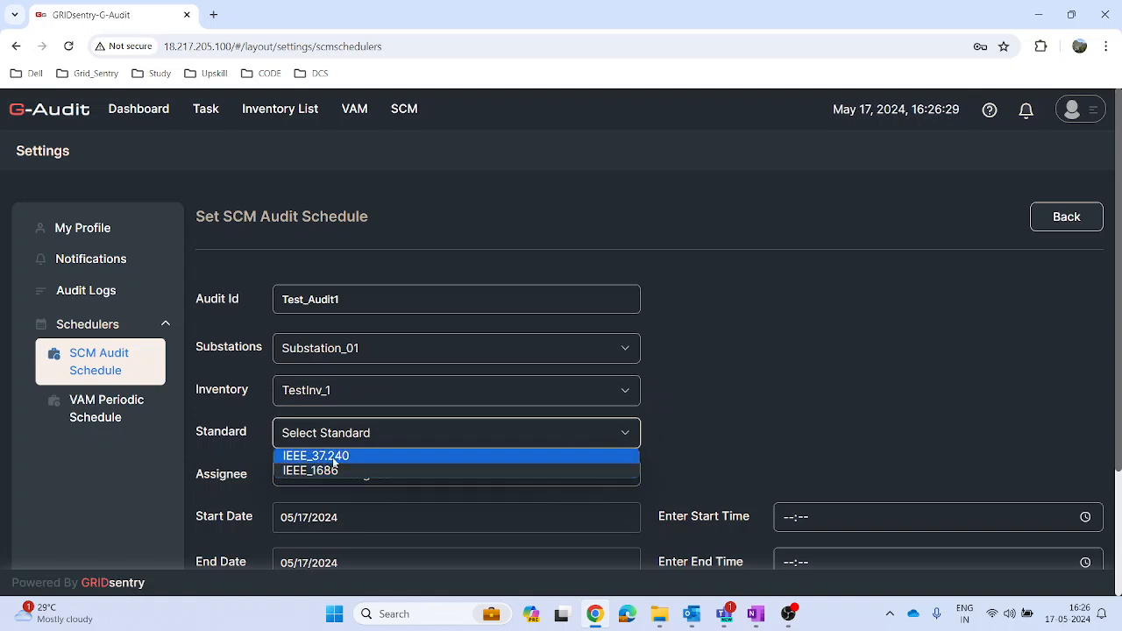
pyautogui.click(333, 458)
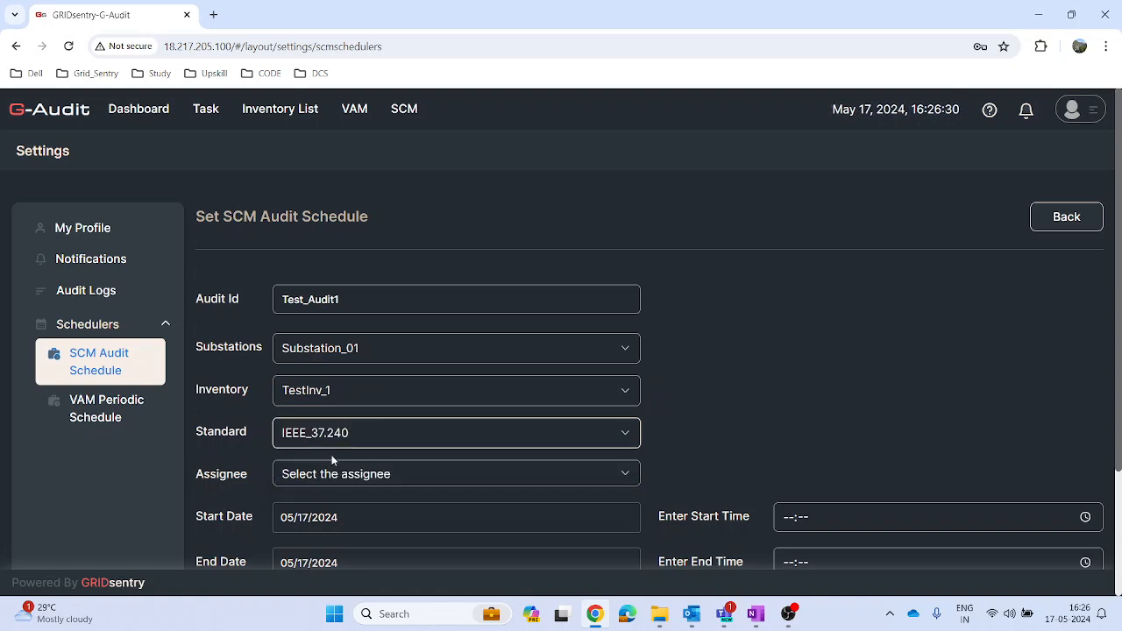
pyautogui.click(391, 475)
pyautogui.scroll(-2, 471, 456)
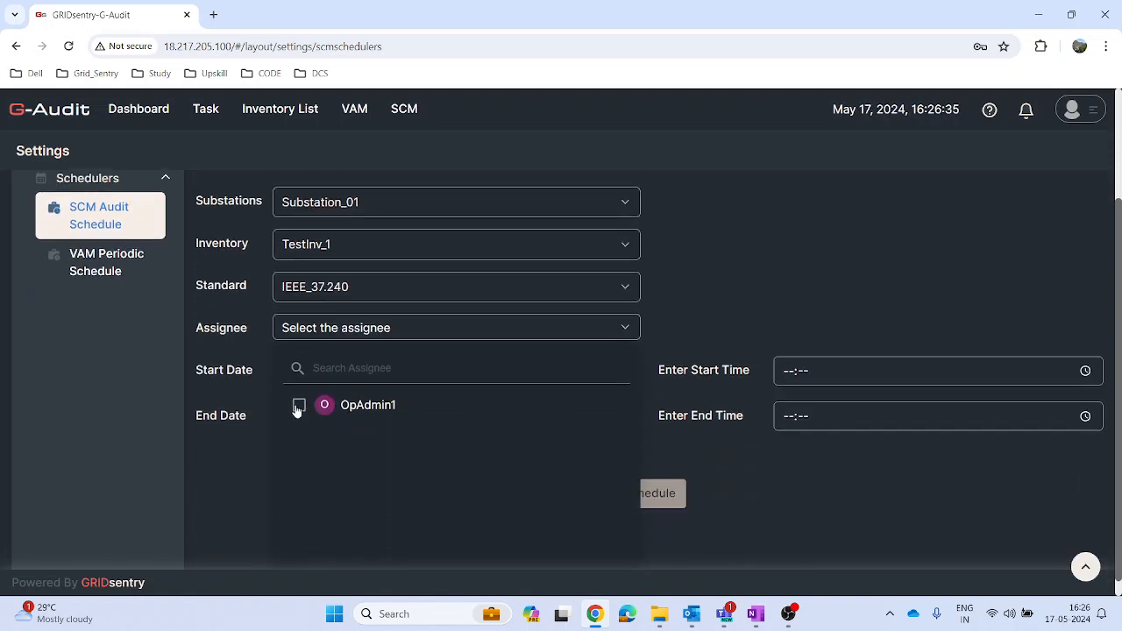
pyautogui.click(299, 406)
pyautogui.click(686, 300)
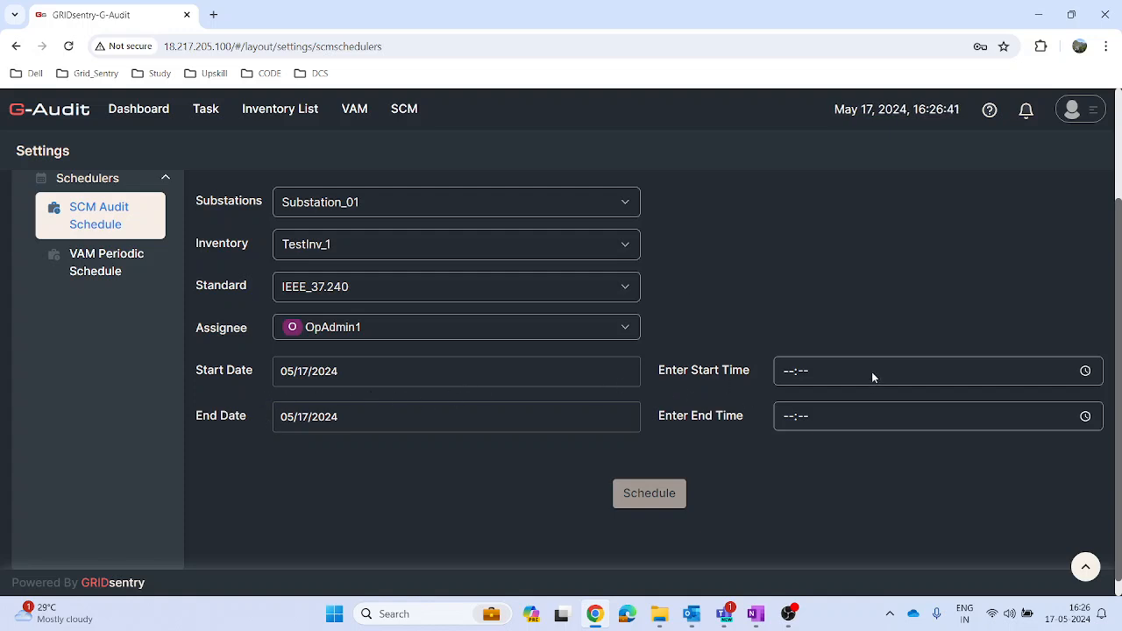
# Step: Set the start time to 16:26 and the end to 05/18/2024 at 16:26, and save the audit schedule
pyautogui.click(1087, 373)
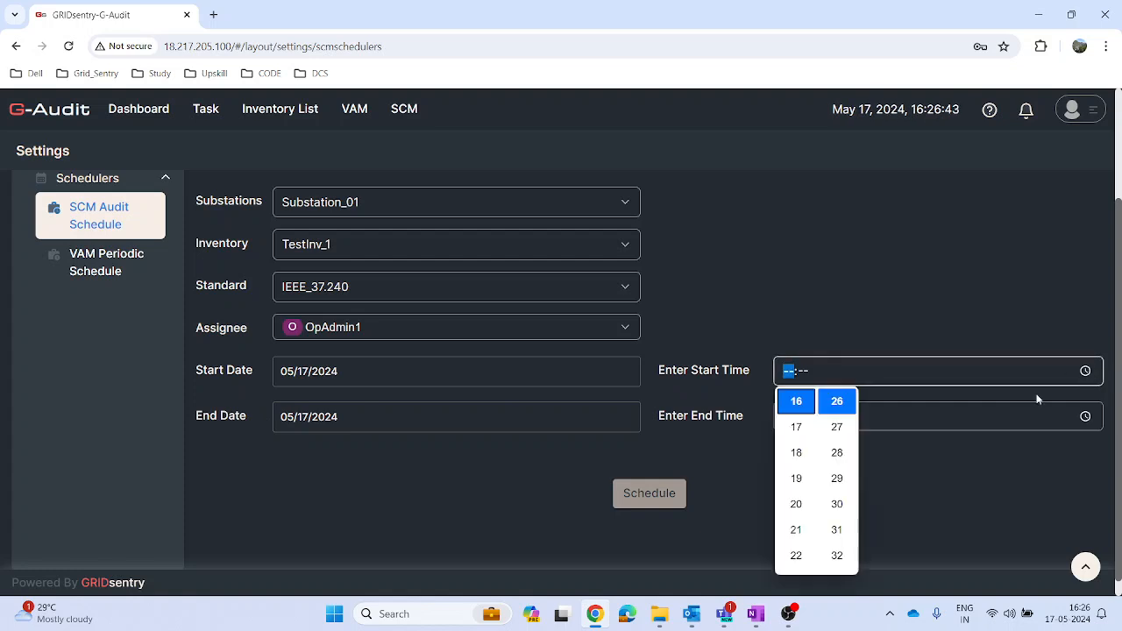
pyautogui.click(753, 470)
pyautogui.click(451, 419)
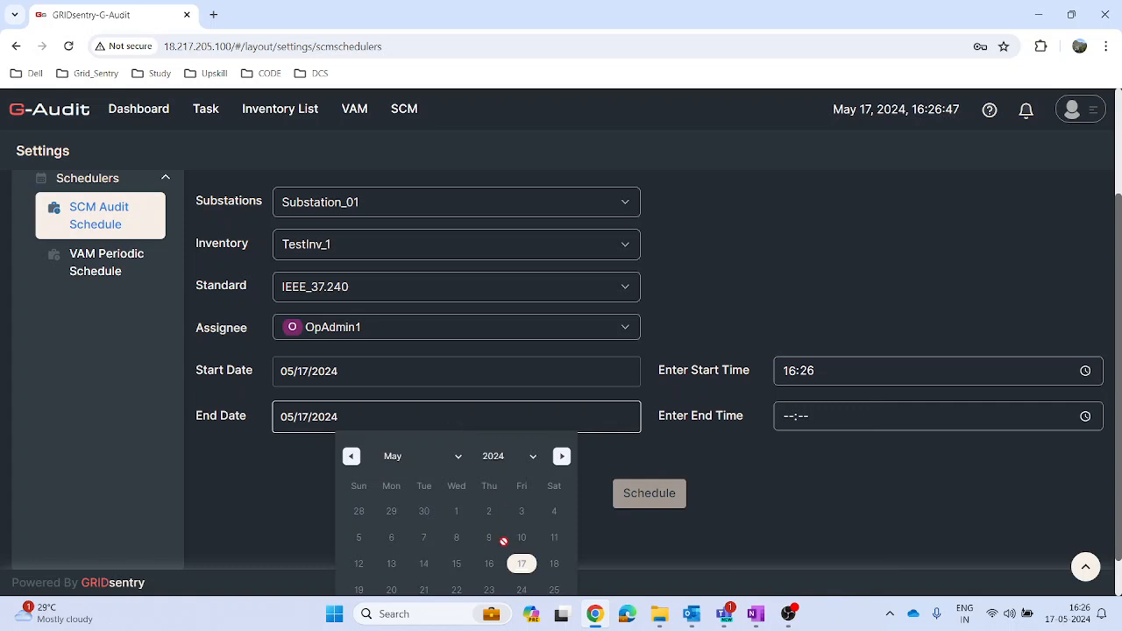
pyautogui.click(555, 564)
pyautogui.click(883, 416)
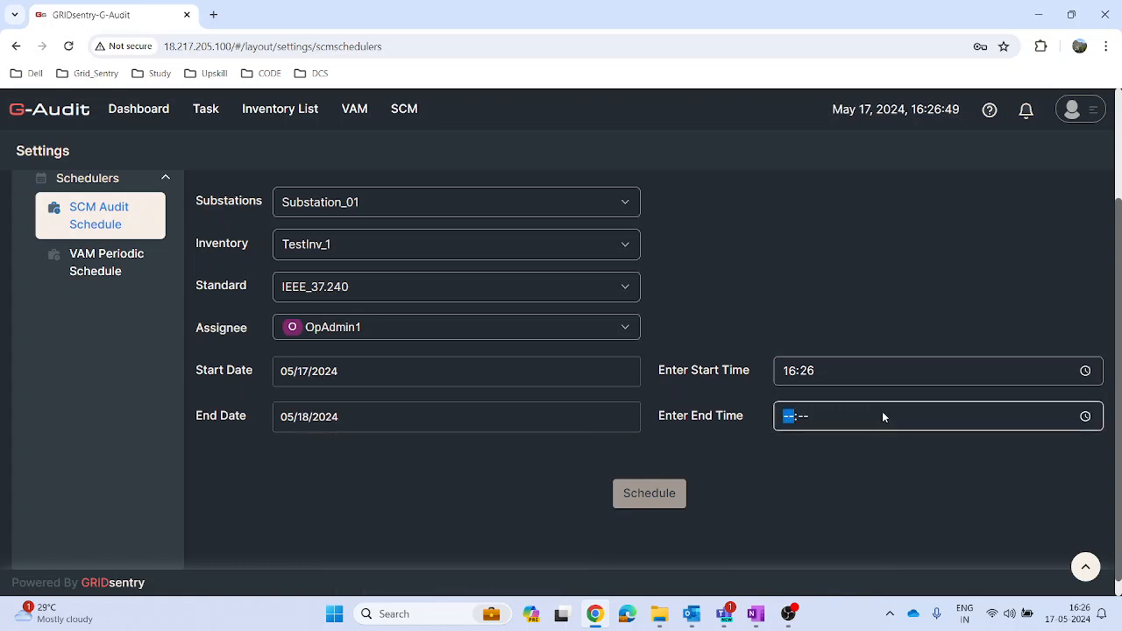
pyautogui.click(1085, 416)
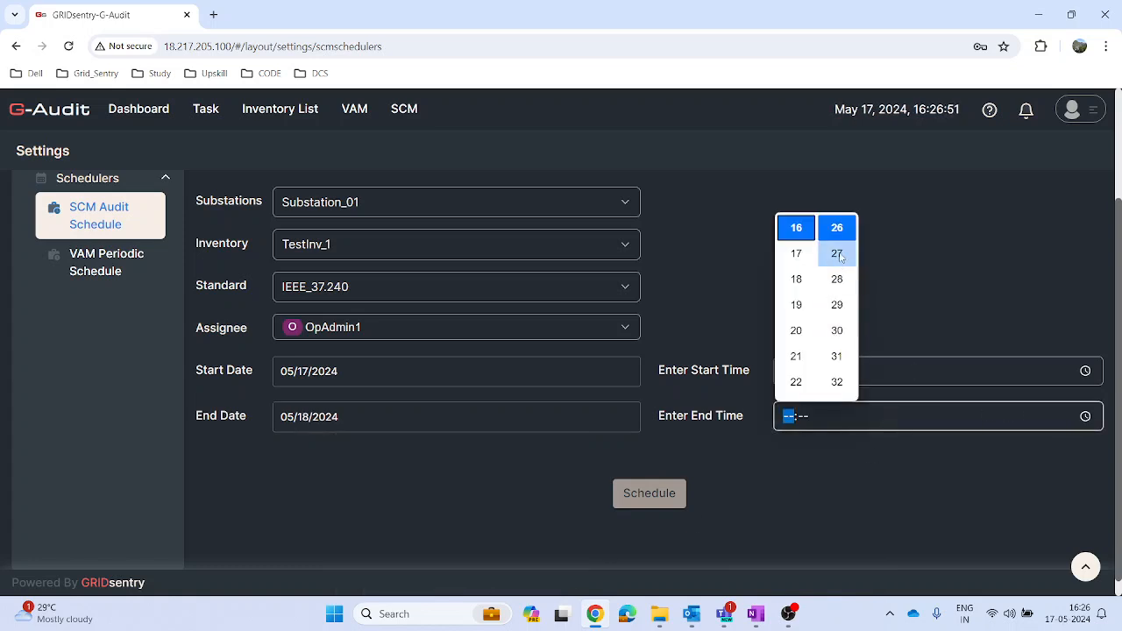
pyautogui.click(837, 228)
pyautogui.click(862, 508)
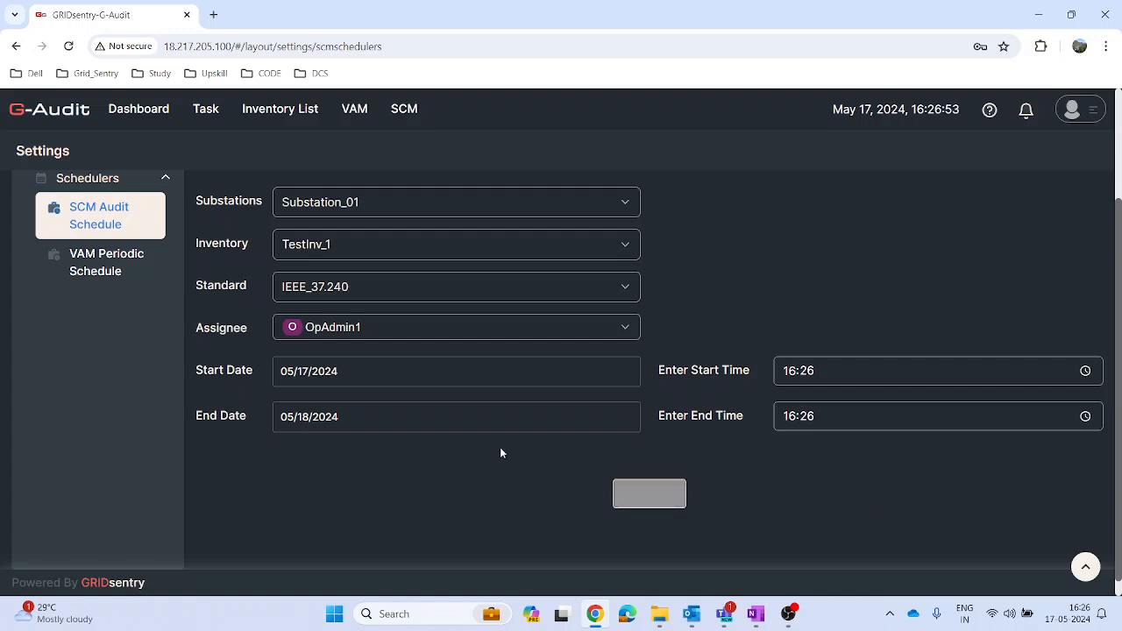
pyautogui.click(639, 495)
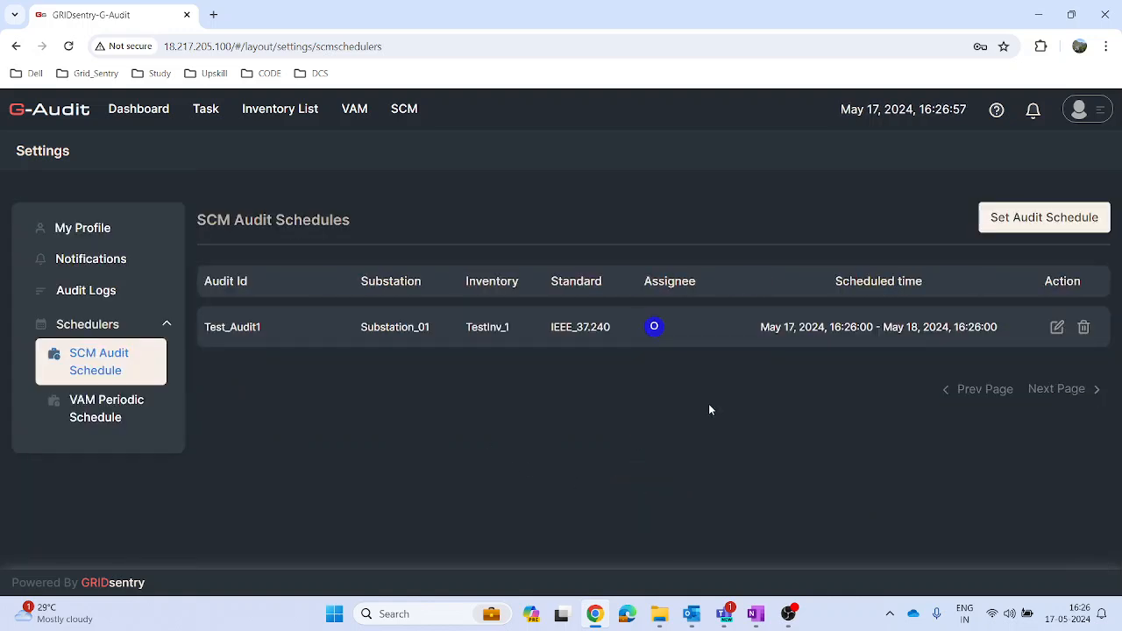
# Step: Start the compliance audit of Test_Audit1 under Substation_01 in the Standards Compliance Module
pyautogui.click(410, 111)
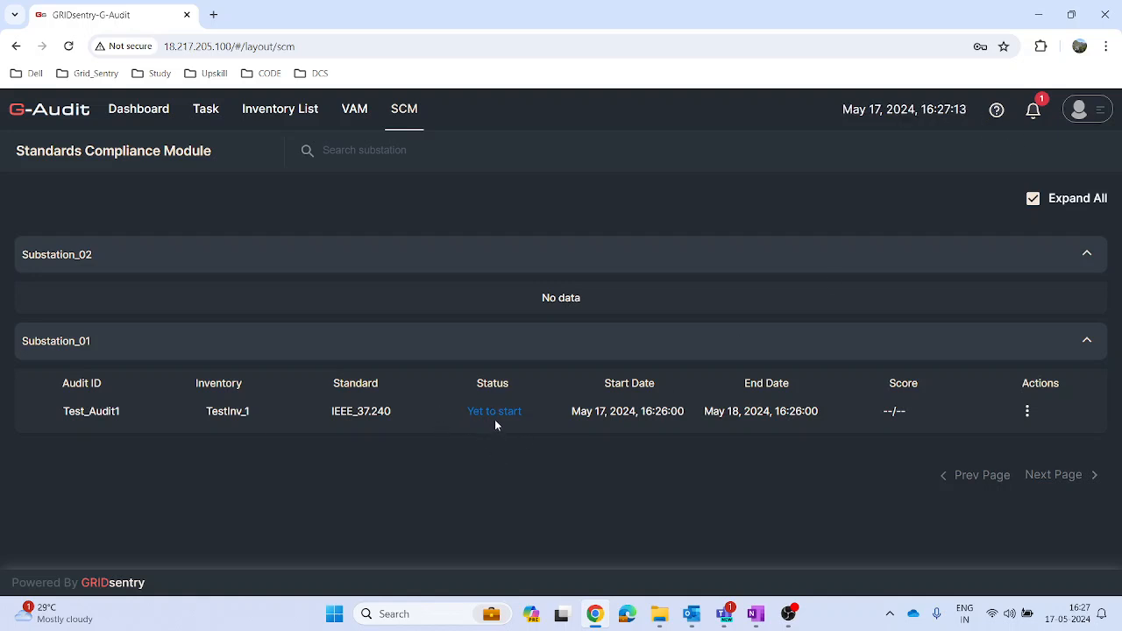
pyautogui.click(1027, 412)
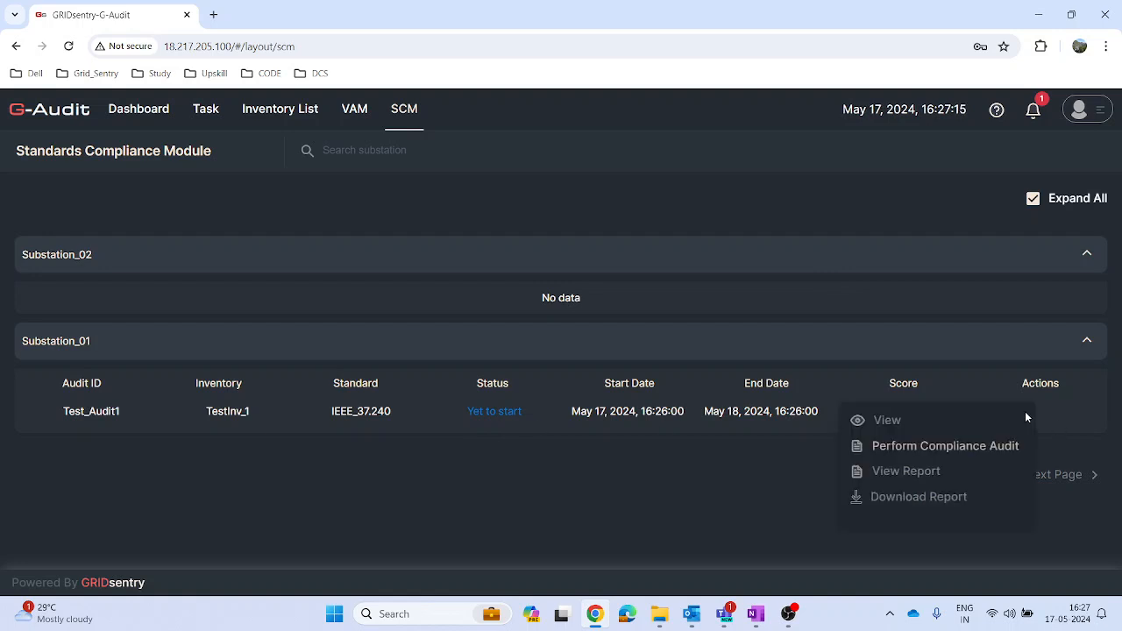
pyautogui.click(923, 447)
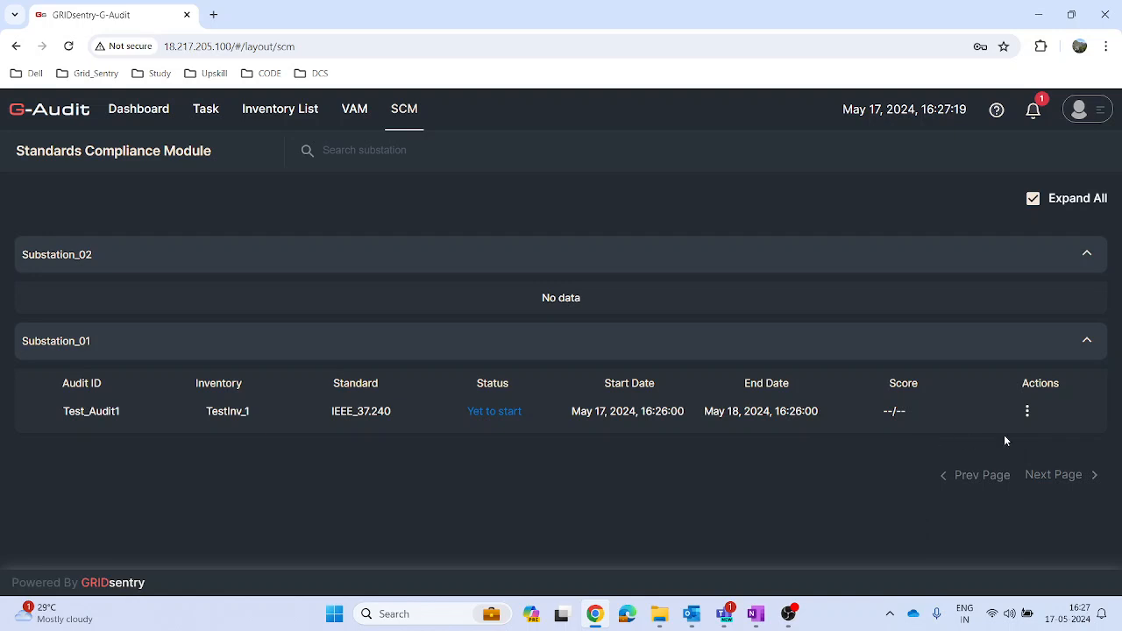
pyautogui.click(1028, 412)
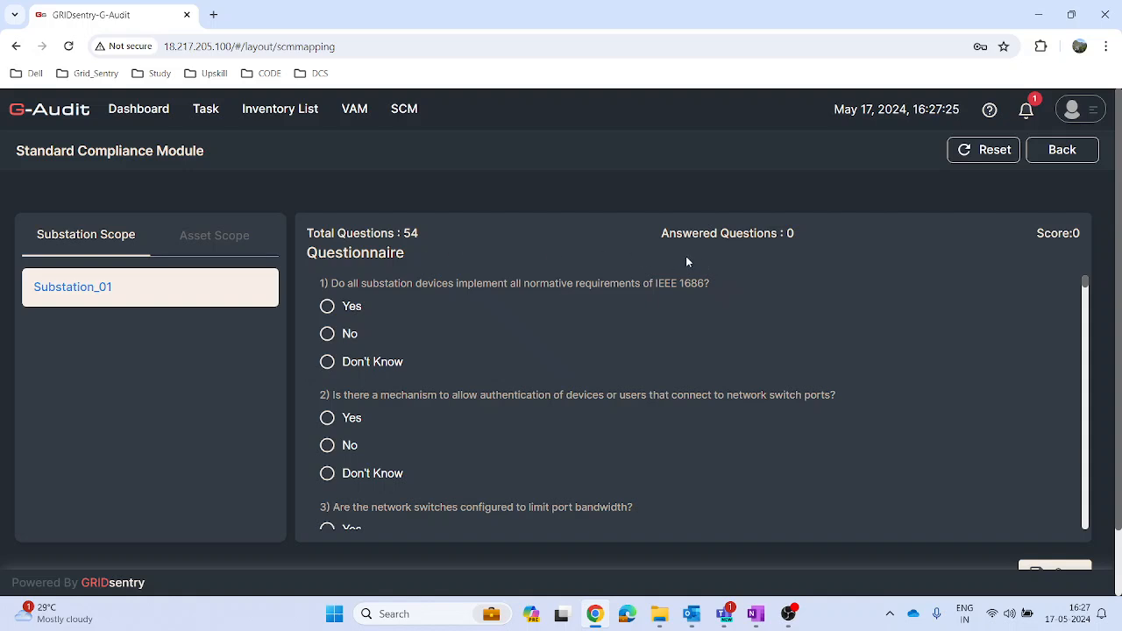
# Step: Answer Yes to questions 1 and 2 of the Substation_01 questionnaire
pyautogui.click(328, 308)
pyautogui.click(328, 419)
pyautogui.scroll(-1, 400, 412)
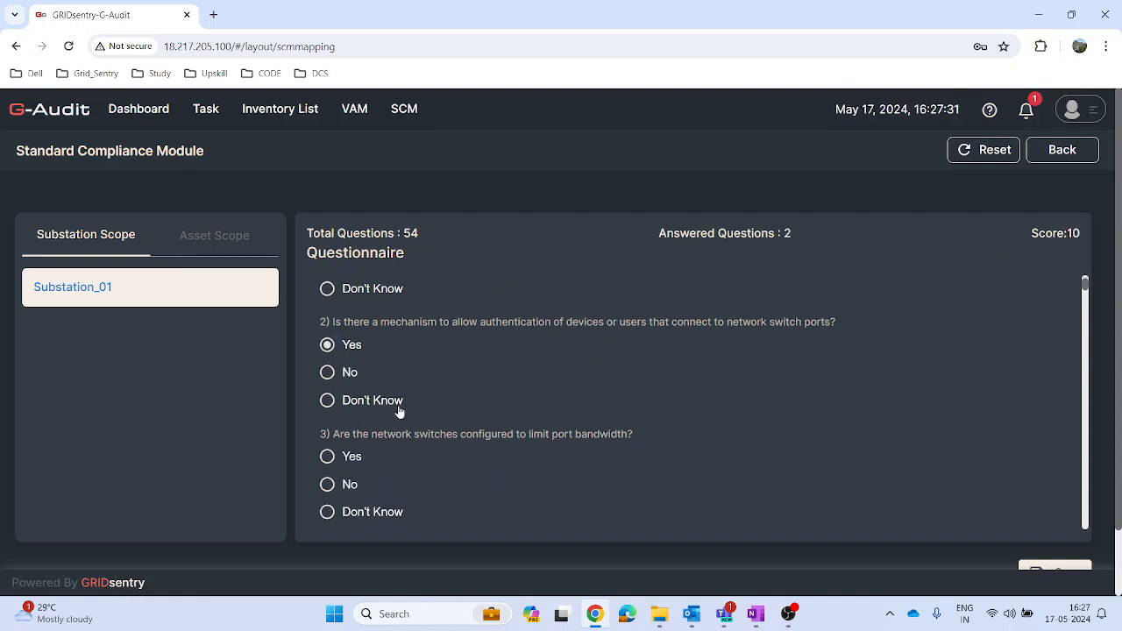
pyautogui.scroll(1, 403, 386)
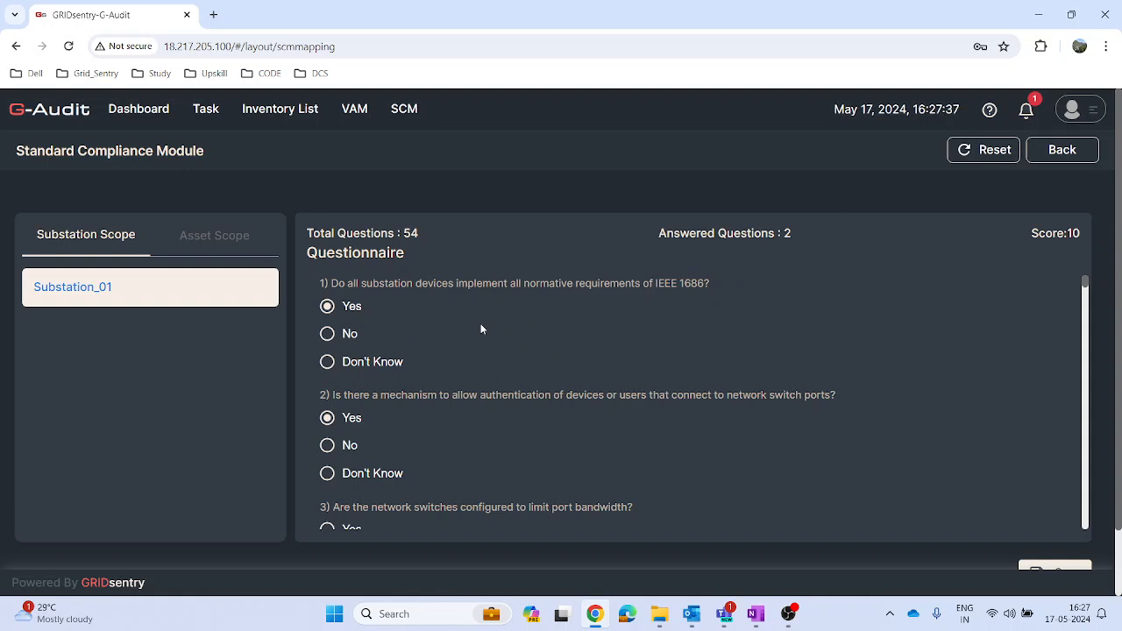
pyautogui.scroll(-1, 481, 329)
pyautogui.scroll(1, 481, 329)
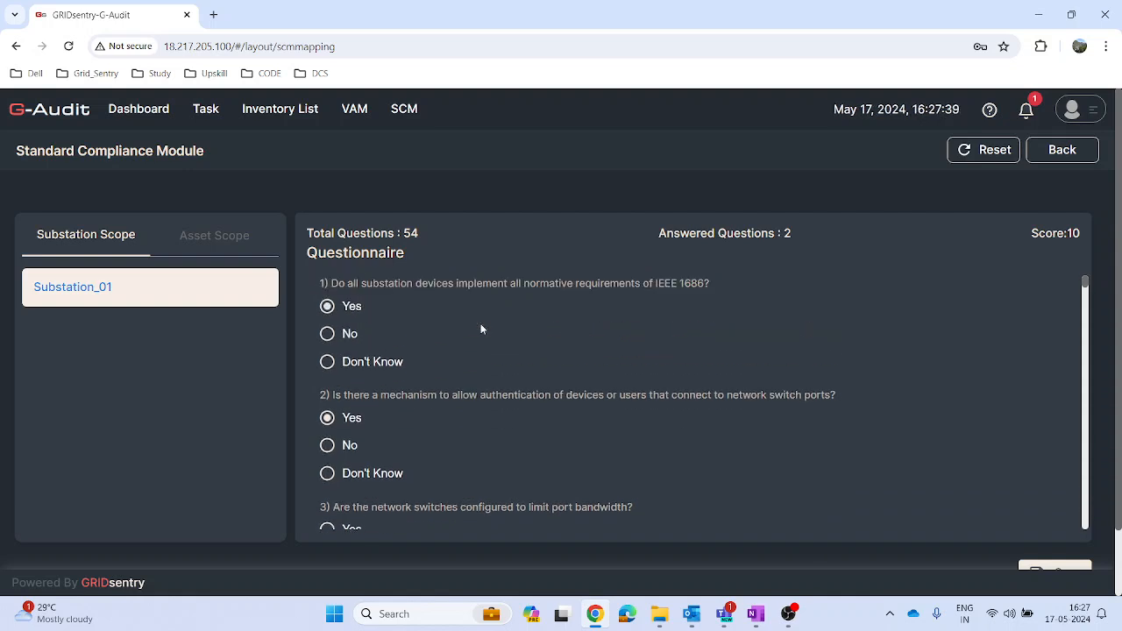
# Step: Answer Yes to questions 3 through 6 and change the answer to question 2 to Don't Know
pyautogui.scroll(-2, 481, 329)
pyautogui.click(329, 387)
pyautogui.click(327, 327)
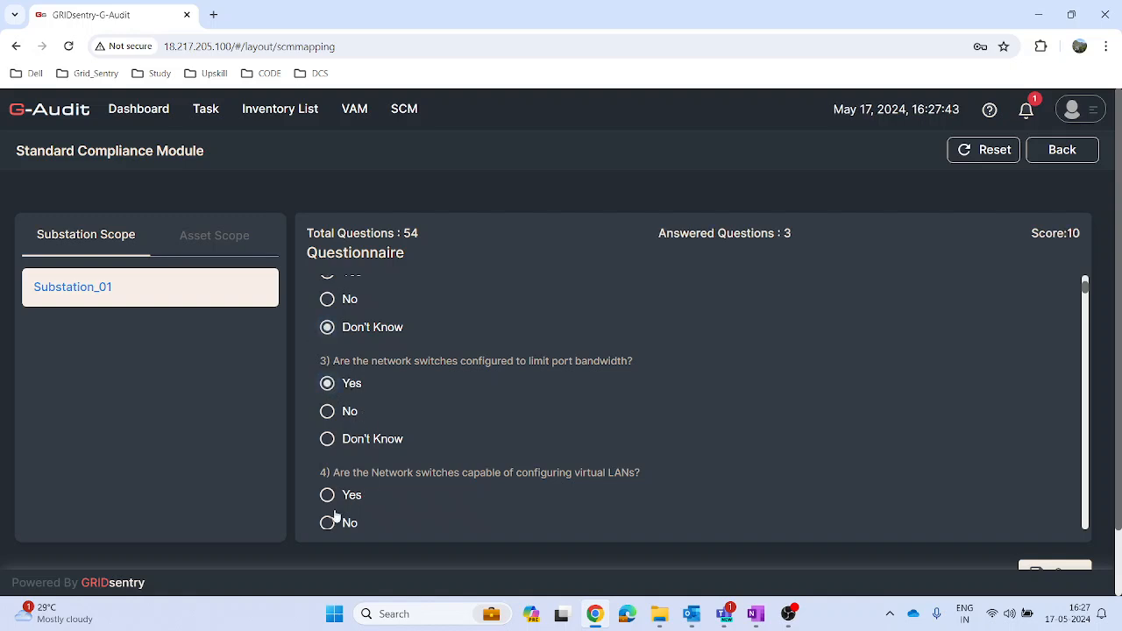
pyautogui.click(327, 496)
pyautogui.scroll(-2, 330, 451)
pyautogui.click(327, 388)
pyautogui.click(327, 500)
# Step: Answer Yes to question 8, No to question 9 and Don't Know to question 10, leaving question 7 unanswered
pyautogui.scroll(-2, 426, 481)
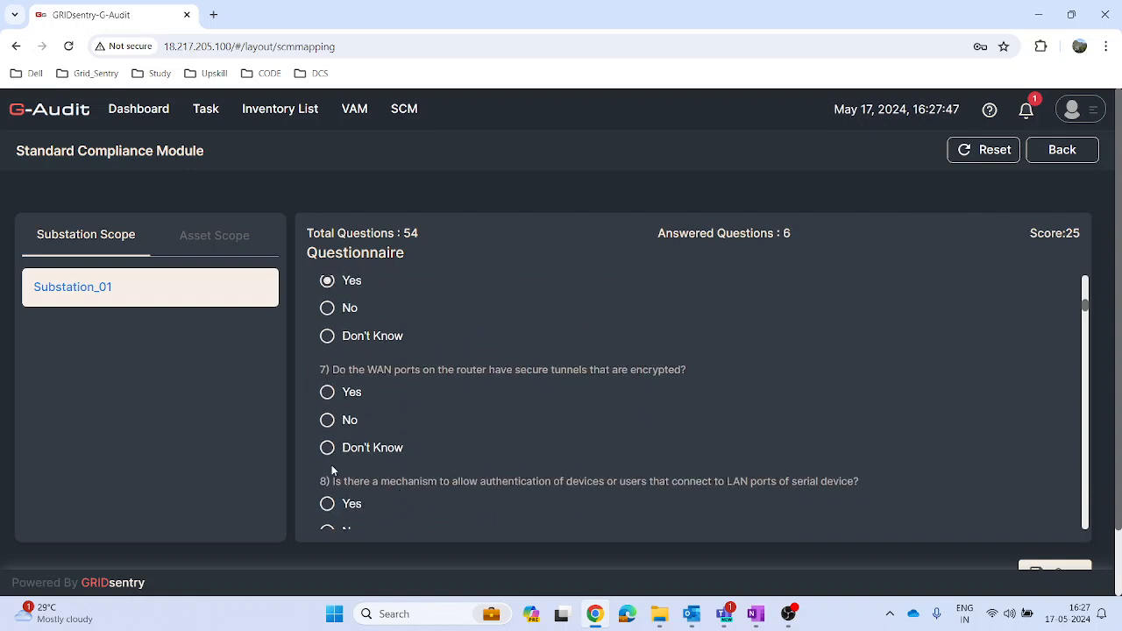
pyautogui.click(349, 506)
pyautogui.scroll(-2, 428, 517)
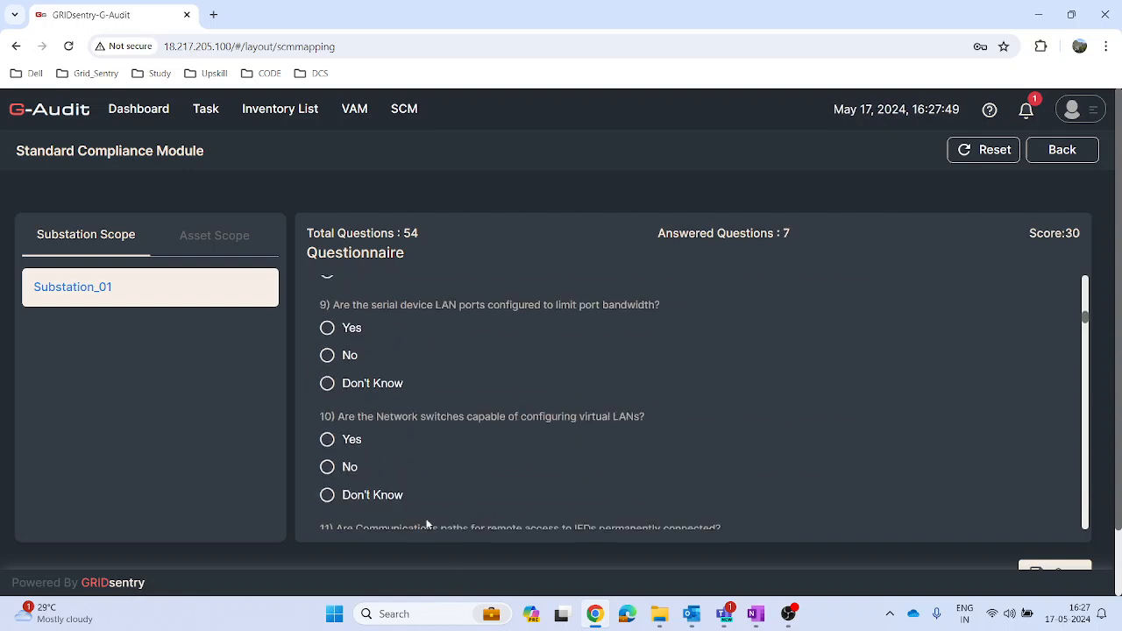
pyautogui.click(328, 492)
pyautogui.scroll(-3, 341, 501)
pyautogui.scroll(3, 343, 474)
pyautogui.click(328, 352)
# Step: Answer Yes to questions 11 through 16 of the substation questionnaire
pyautogui.scroll(-2, 382, 386)
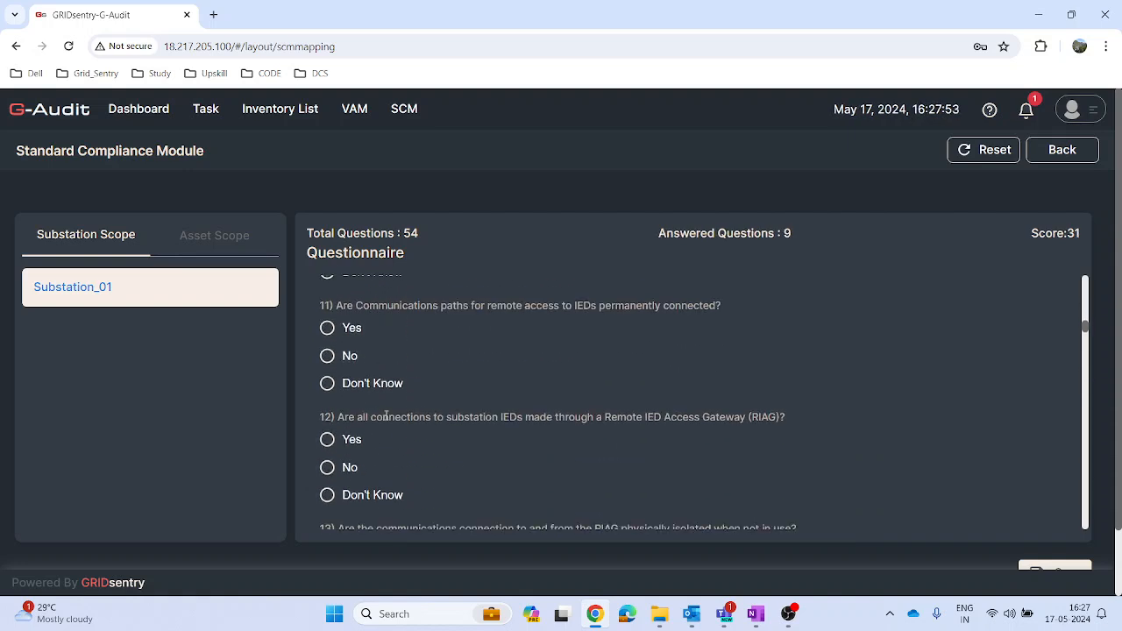
pyautogui.click(327, 439)
pyautogui.click(327, 328)
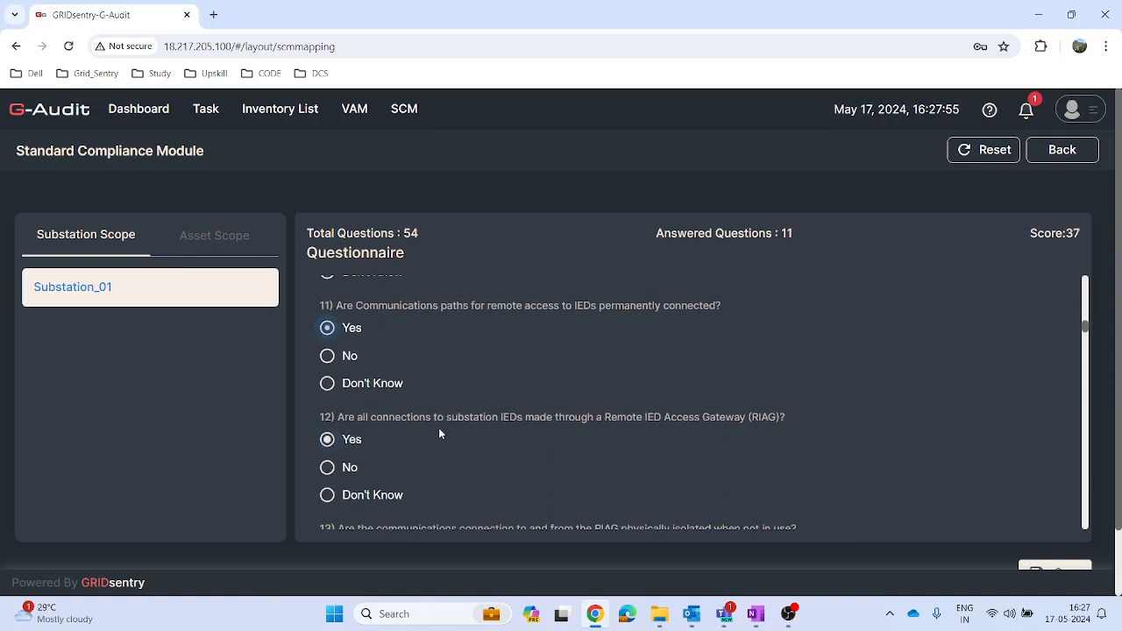
pyautogui.scroll(-2, 383, 469)
pyautogui.click(327, 331)
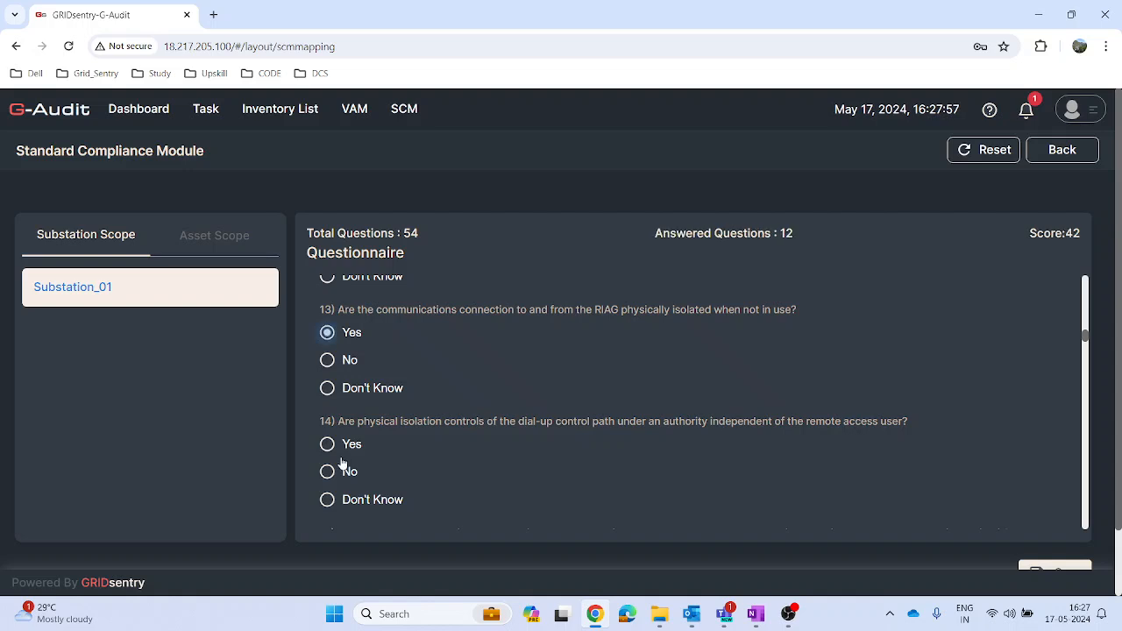
pyautogui.click(327, 443)
pyautogui.scroll(-2, 430, 453)
pyautogui.click(327, 410)
pyautogui.click(327, 521)
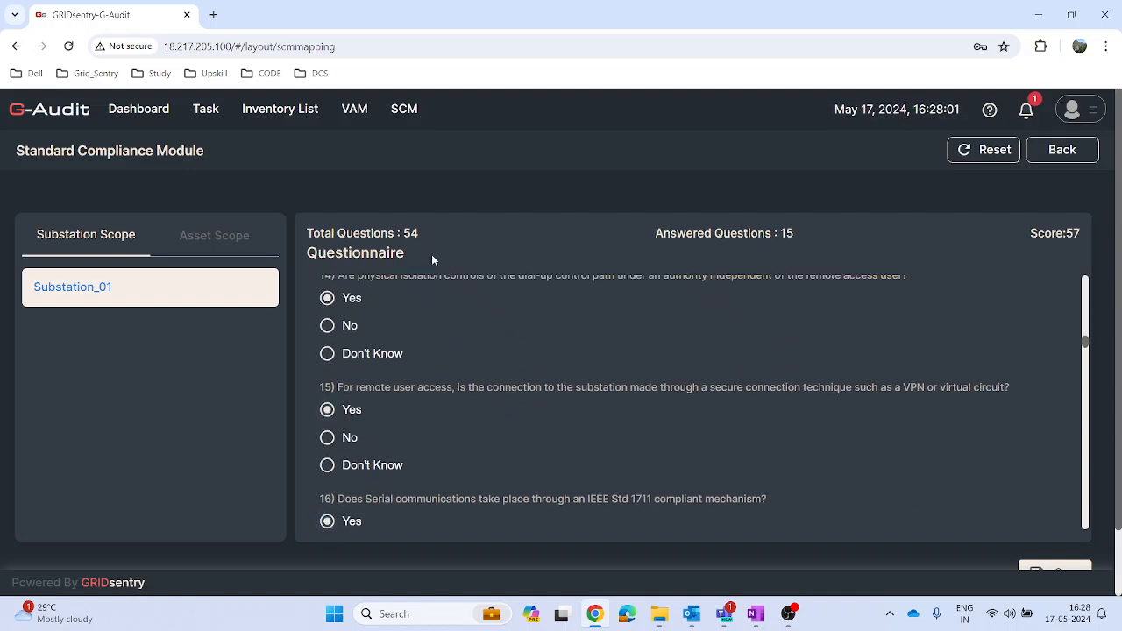
# Step: Submit the questionnaire answers given for Substation_01
pyautogui.click(1043, 573)
pyautogui.moveTo(1119, 424); pyautogui.dragTo(1119, 473)
pyautogui.click(1067, 519)
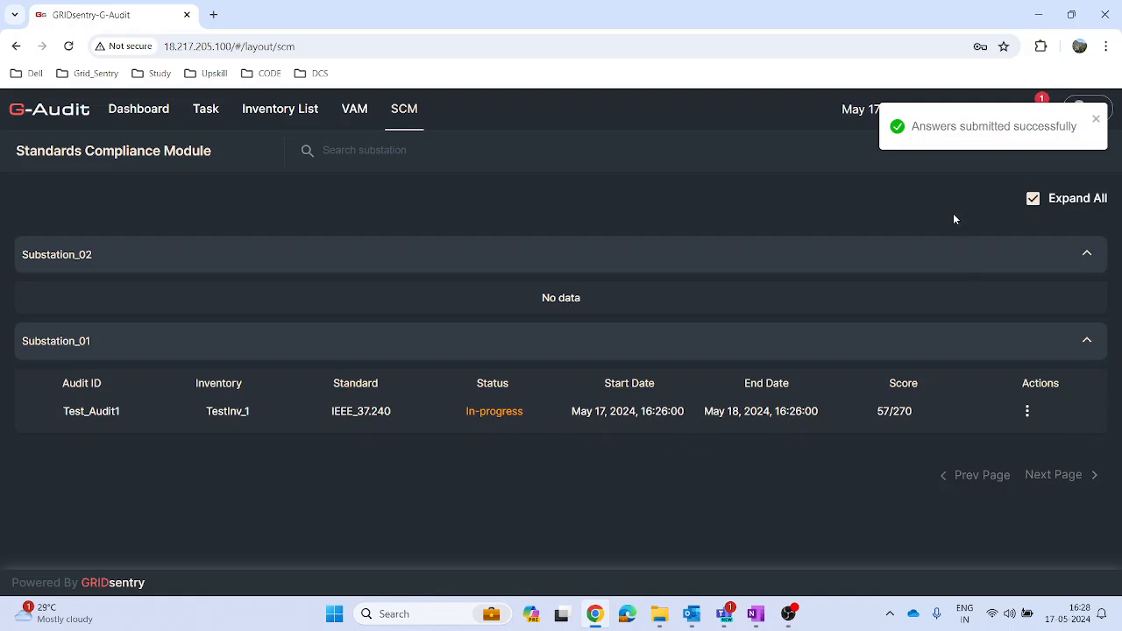
# Step: Examine the compliance score and questionnaire answers in Test_Audit1's SCM report, return to the audit list and show the audit's available actions
pyautogui.click(1027, 414)
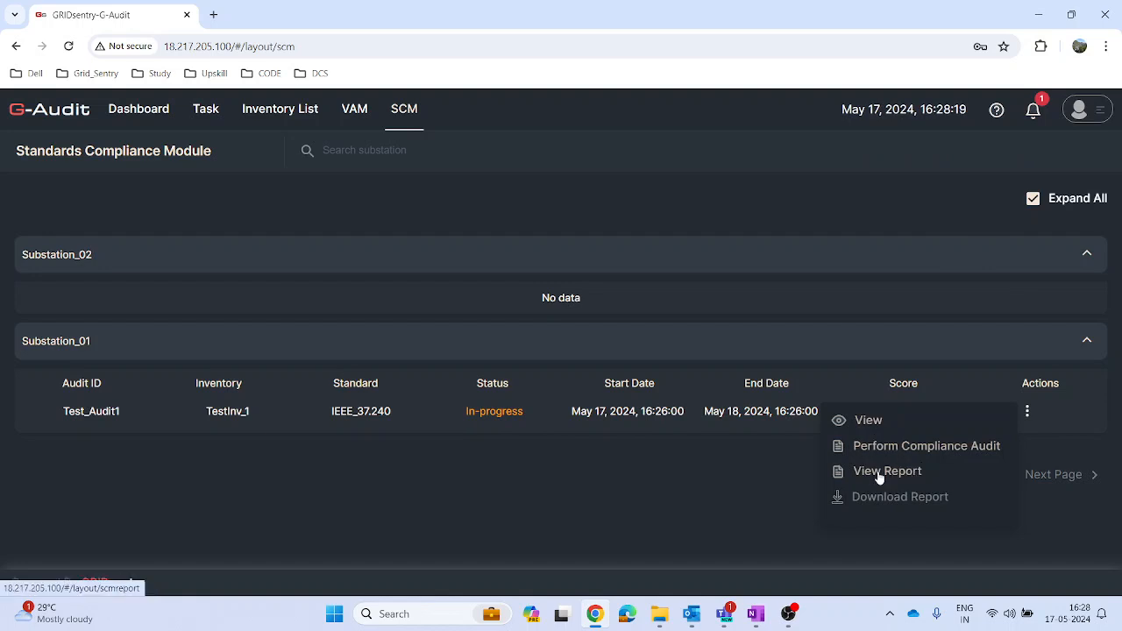
pyautogui.click(846, 471)
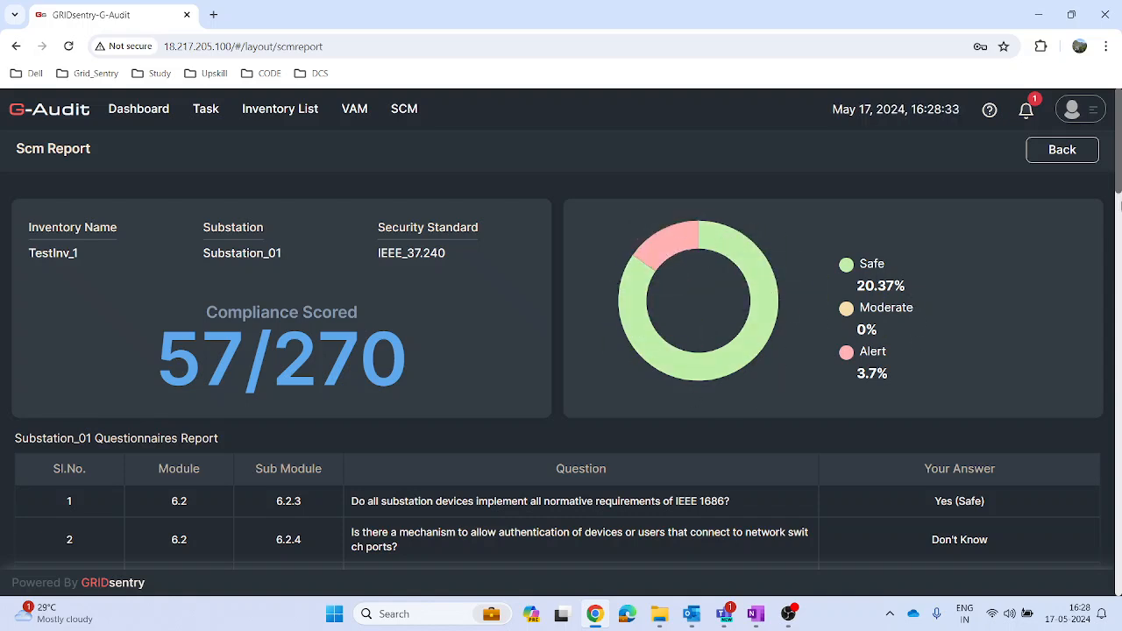
pyautogui.scroll(-2, 867, 315)
pyautogui.moveTo(1120, 207)
pyautogui.mouseDown()
pyautogui.moveTo(1119, 465)
pyautogui.moveTo(1117, 213)
pyautogui.mouseUp()
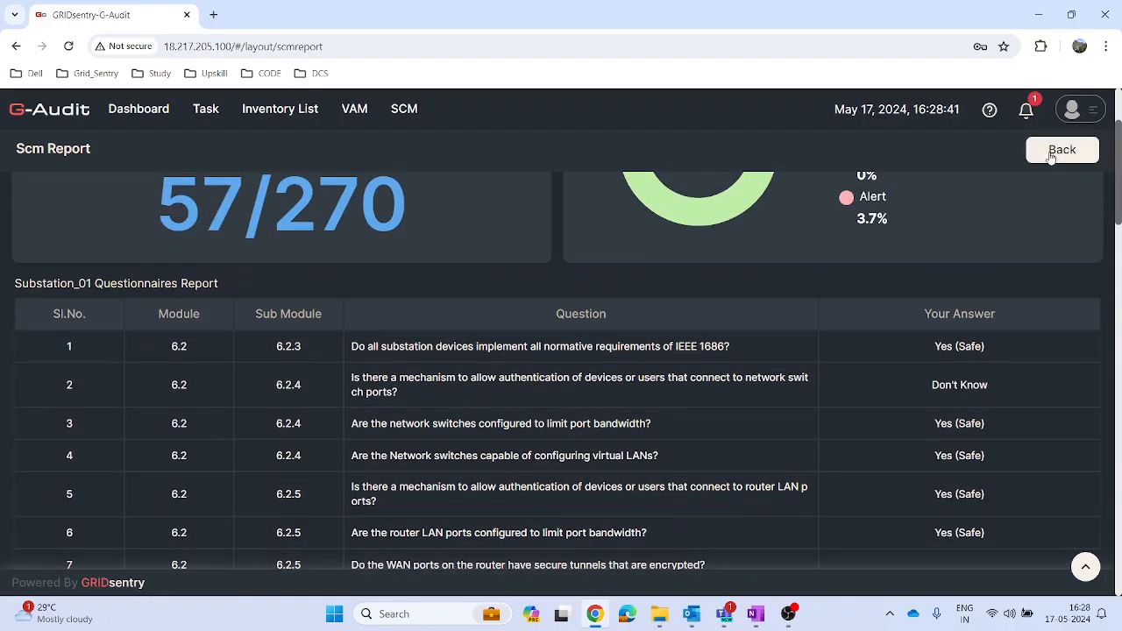
pyautogui.click(1051, 154)
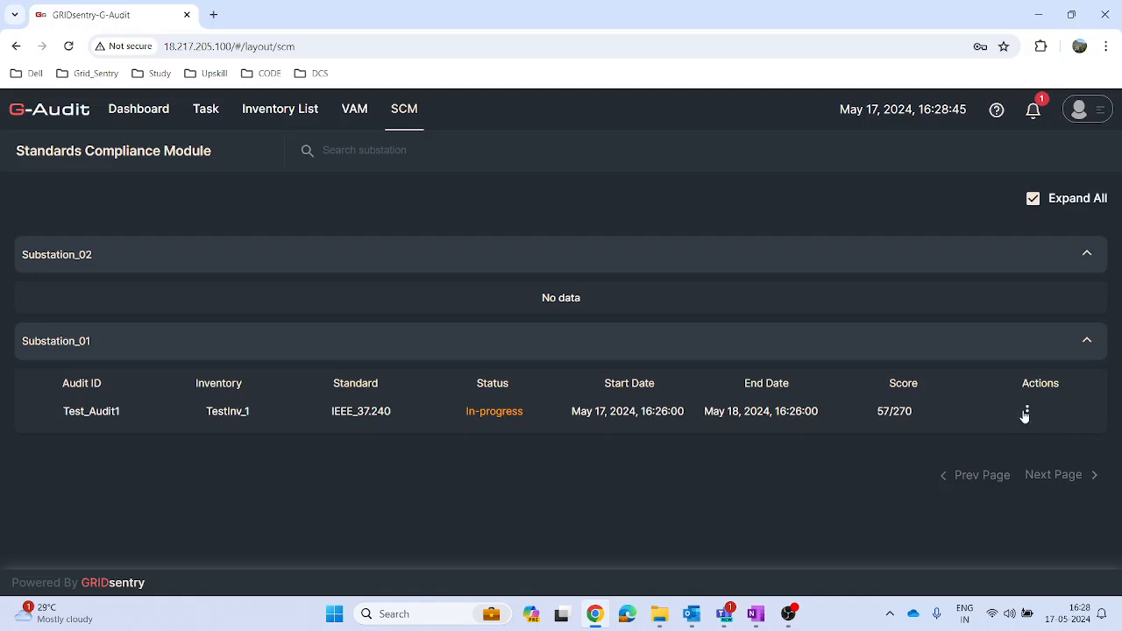
pyautogui.click(1026, 413)
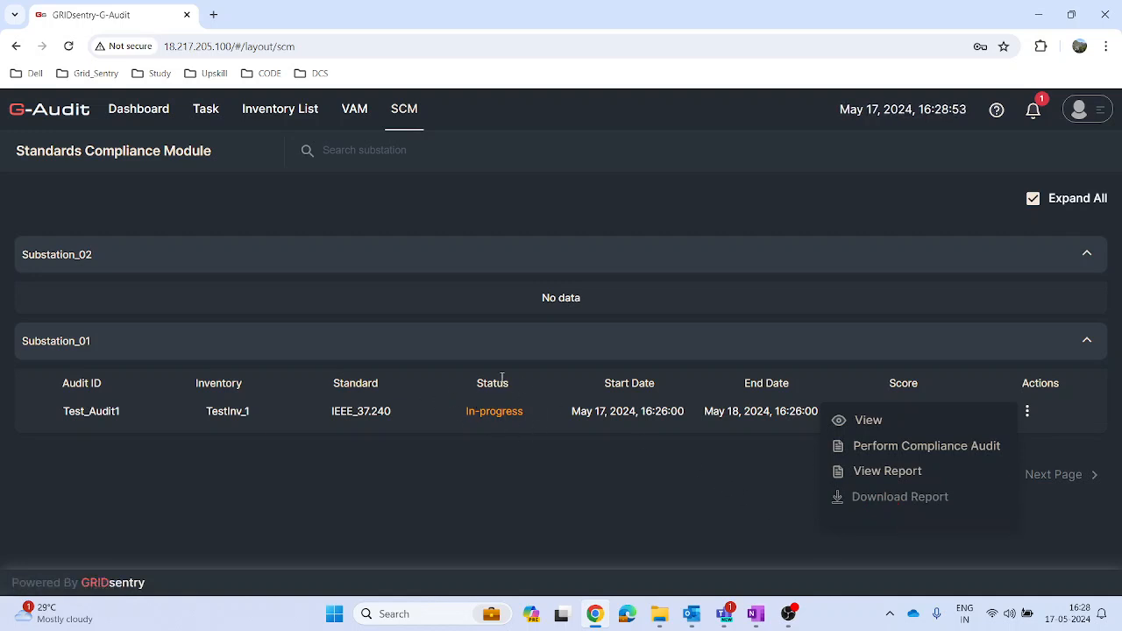
# Step: Reopen the Test_Audit1 compliance audit of Substation_01 to continue its questionnaire
pyautogui.click(661, 500)
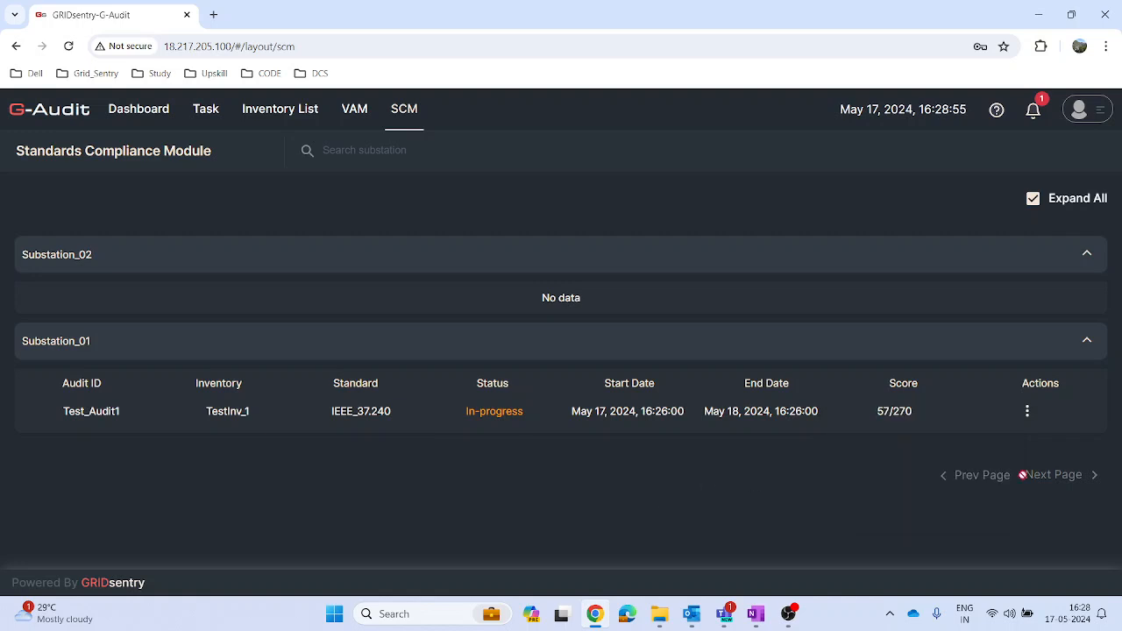
pyautogui.click(1027, 412)
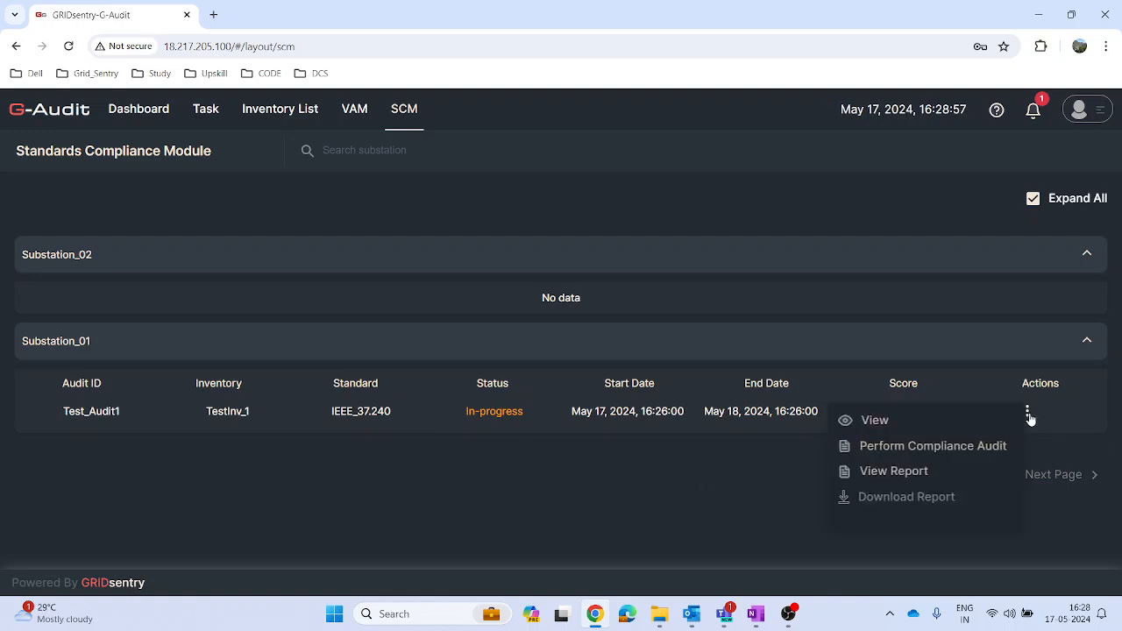
pyautogui.click(897, 449)
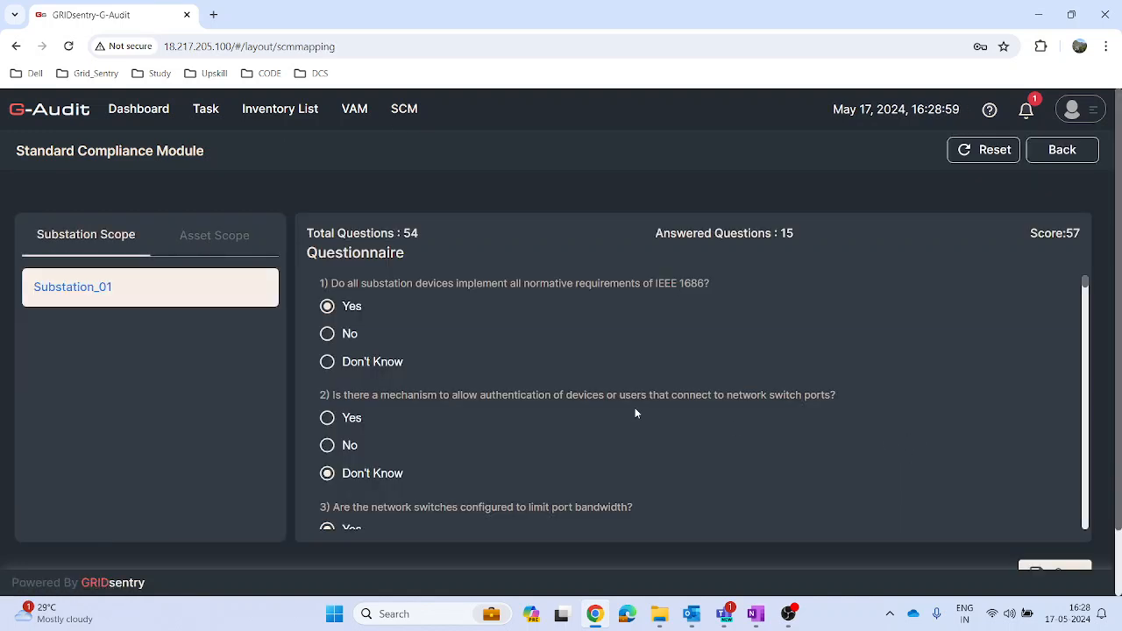
# Step: Answer Yes to questions 17 through 23 of the Substation_01 questionnaire
pyautogui.scroll(-8, 735, 428)
pyautogui.scroll(-6, 457, 493)
pyautogui.scroll(-5, 372, 460)
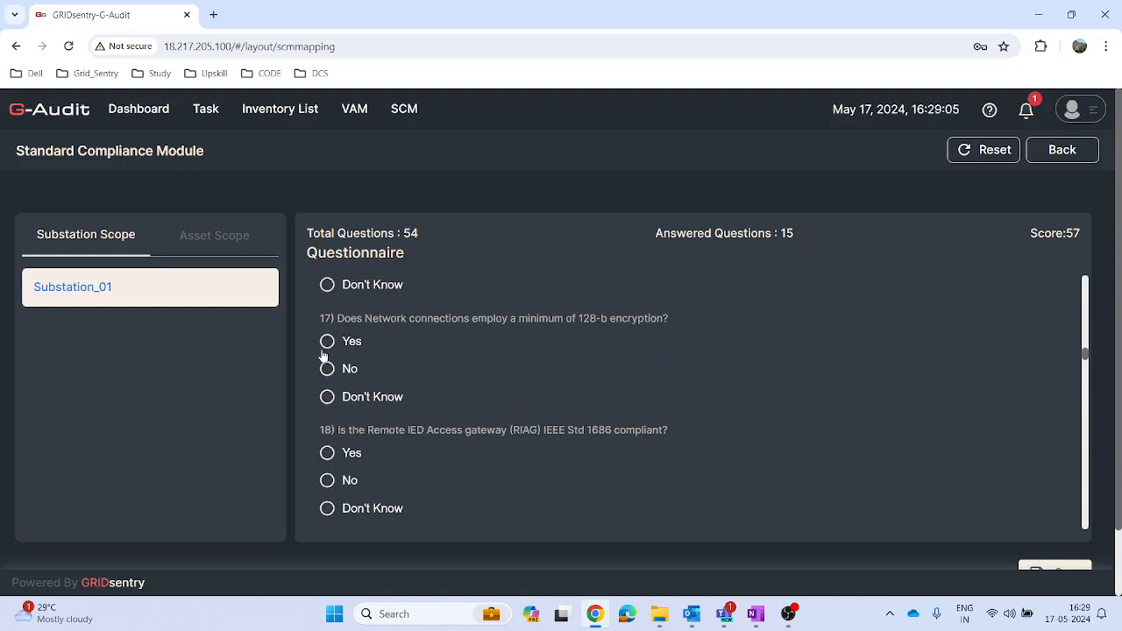
pyautogui.click(327, 341)
pyautogui.click(327, 453)
pyautogui.scroll(-2, 341, 446)
pyautogui.click(327, 419)
pyautogui.scroll(-2, 320, 412)
pyautogui.click(327, 384)
pyautogui.click(327, 496)
pyautogui.scroll(-2, 347, 474)
pyautogui.click(327, 390)
pyautogui.click(327, 517)
# Step: Answer Yes to questions 24 through 30 of the Substation_01 questionnaire
pyautogui.scroll(-2, 474, 487)
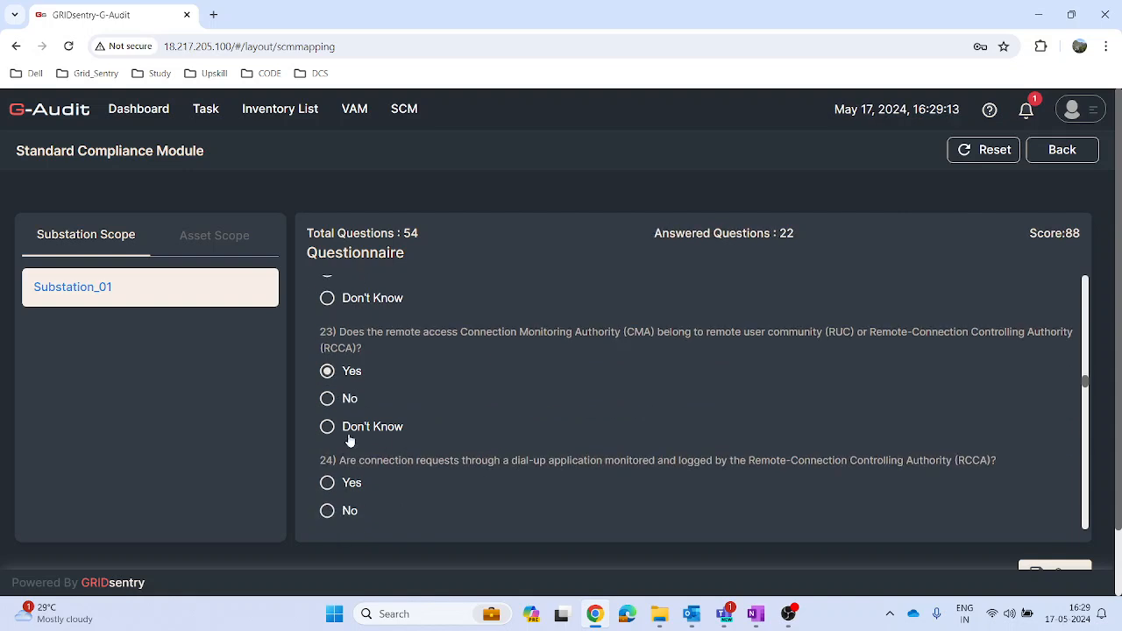
pyautogui.click(327, 483)
pyautogui.scroll(-2, 349, 480)
pyautogui.click(327, 448)
pyautogui.scroll(-2, 325, 469)
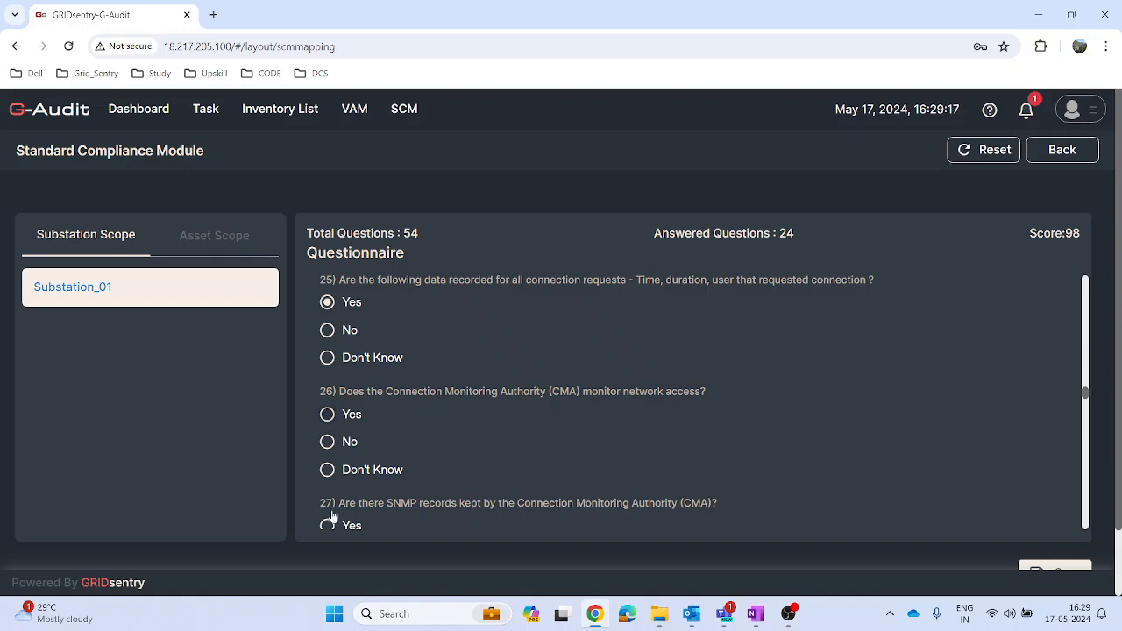
pyautogui.click(328, 527)
pyautogui.click(327, 415)
pyautogui.scroll(-2, 329, 419)
pyautogui.click(327, 420)
pyautogui.scroll(-2, 328, 431)
pyautogui.click(327, 384)
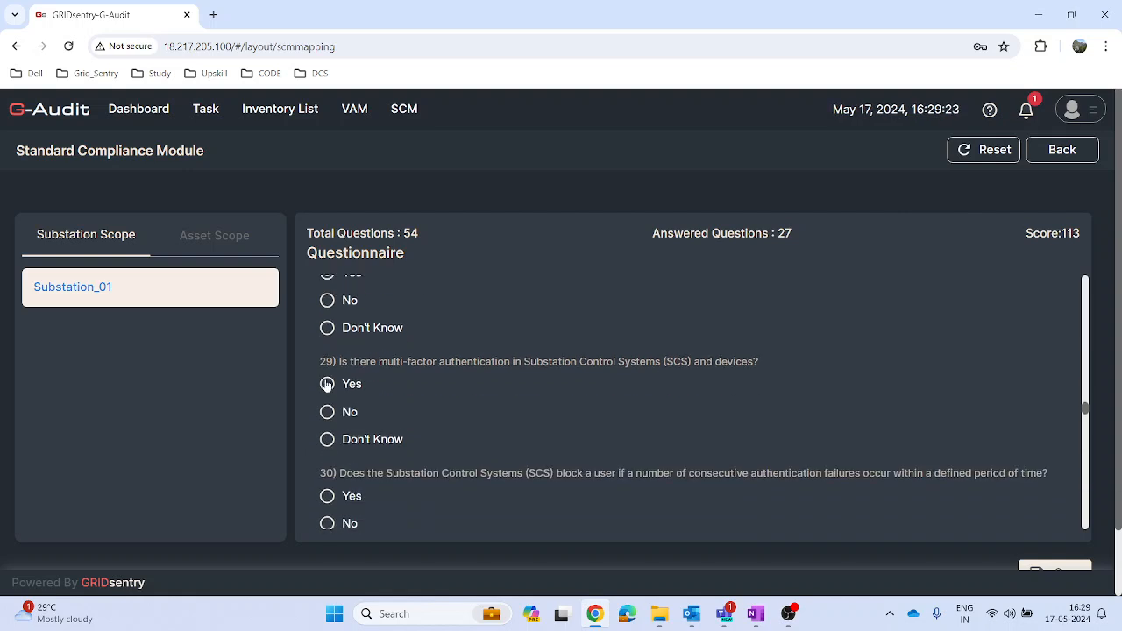
pyautogui.click(328, 497)
# Step: Answer Yes to questions 31 through 37 of the Substation_01 questionnaire
pyautogui.scroll(-2, 443, 483)
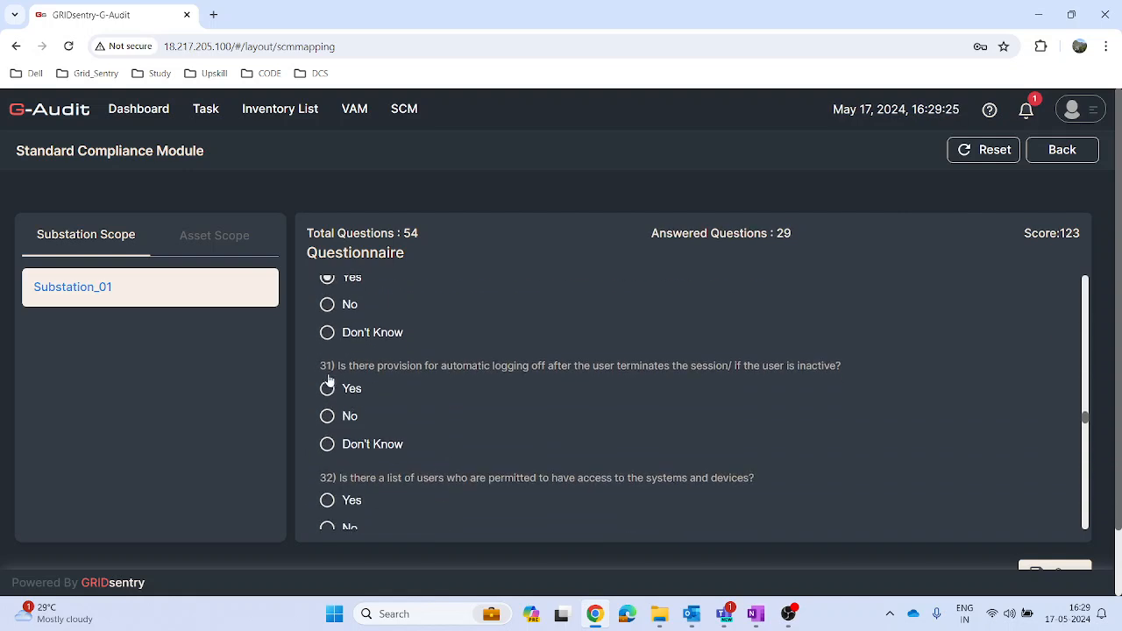
pyautogui.click(327, 388)
pyautogui.click(327, 500)
pyautogui.scroll(-4, 386, 494)
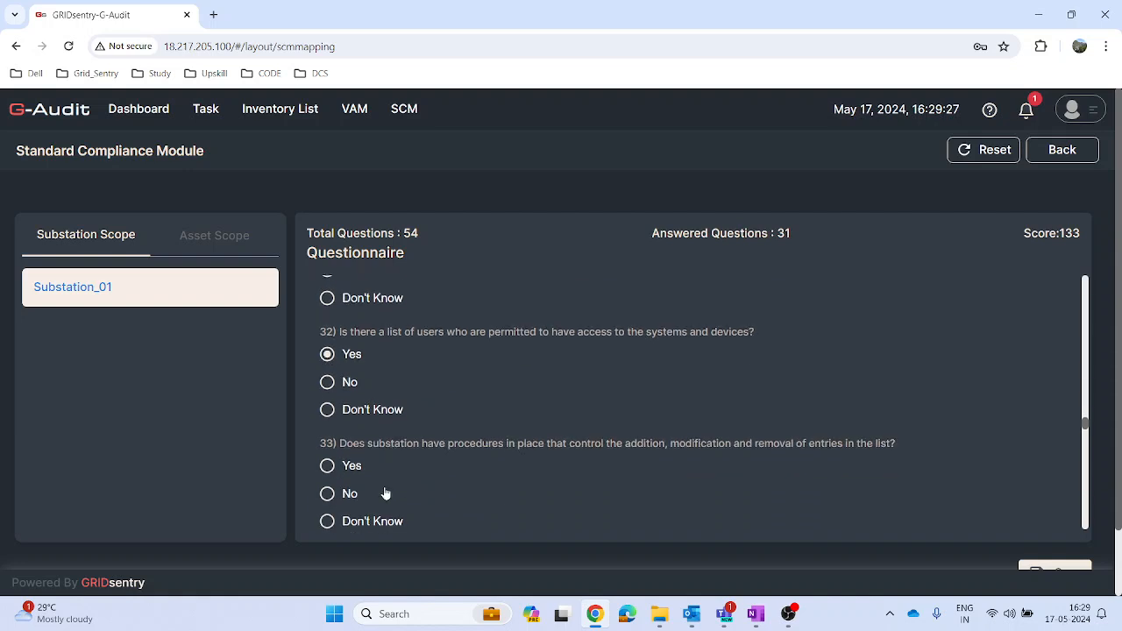
pyautogui.click(327, 321)
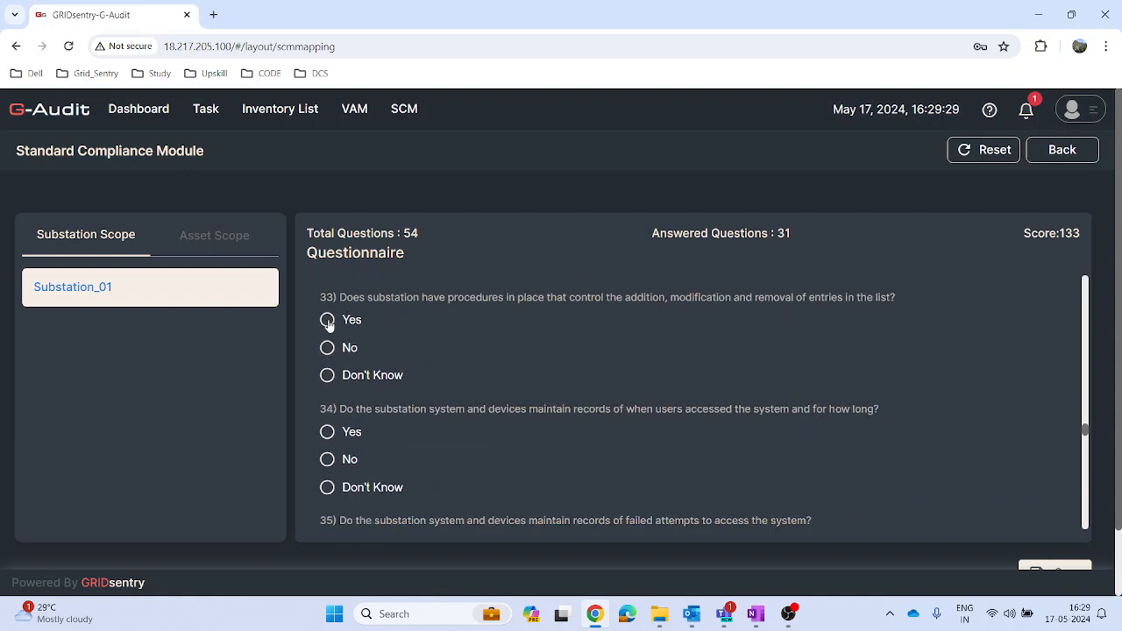
pyautogui.click(328, 433)
pyautogui.scroll(-3, 337, 437)
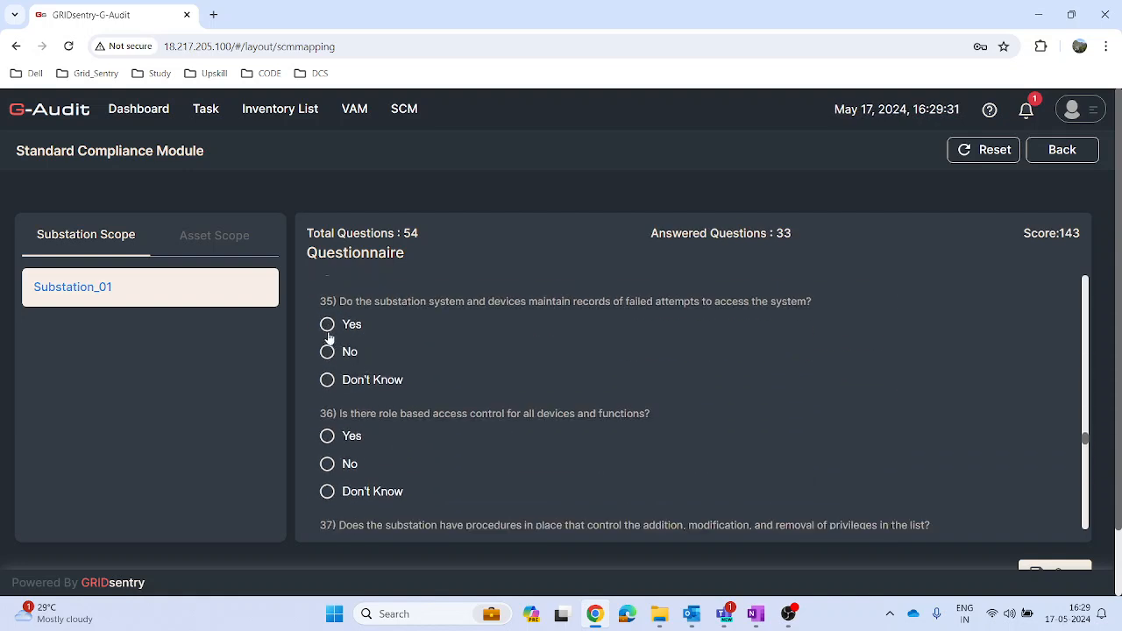
pyautogui.click(327, 325)
pyautogui.scroll(-3, 351, 436)
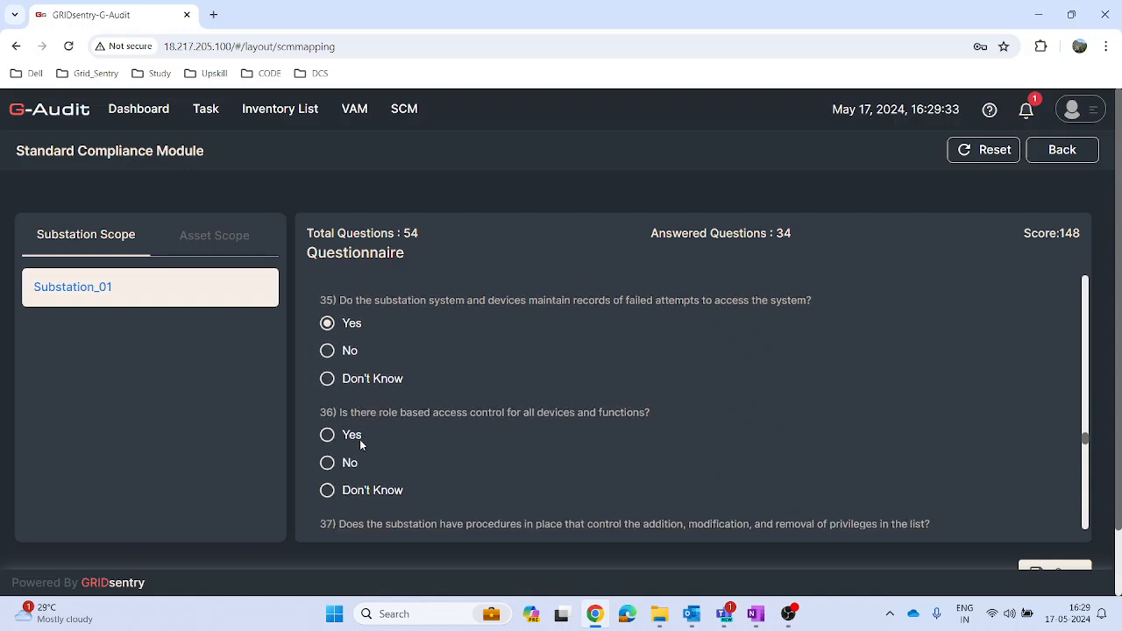
pyautogui.click(327, 363)
pyautogui.scroll(-1, 338, 409)
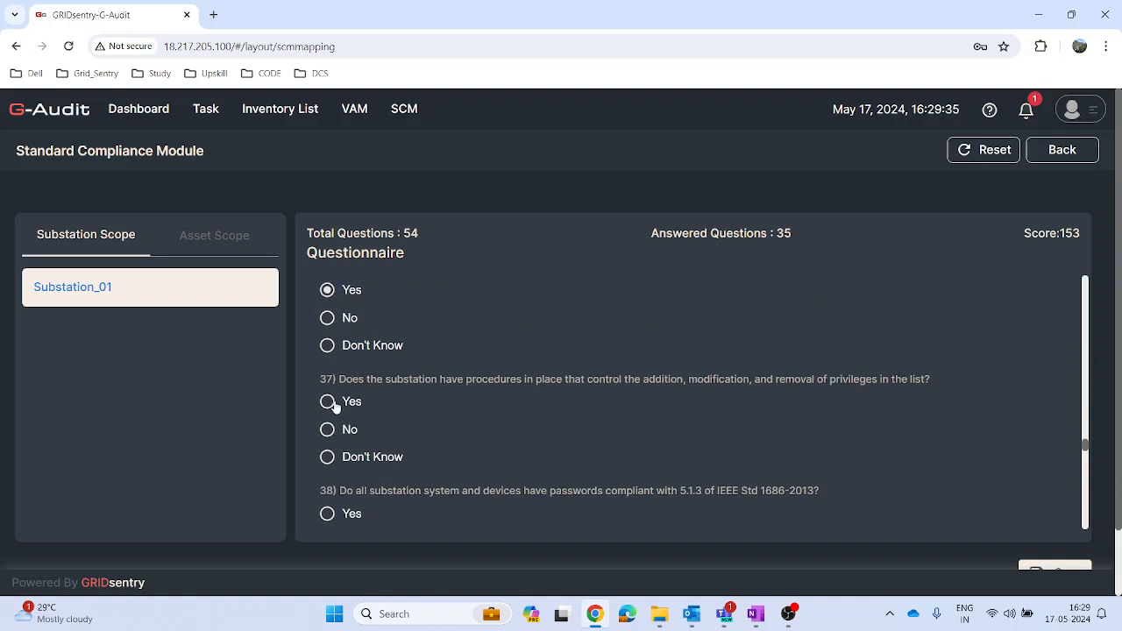
pyautogui.click(328, 403)
# Step: Answer Yes to questions 38 through 43 of the Substation_01 questionnaire
pyautogui.scroll(-1, 329, 390)
pyautogui.click(328, 369)
pyautogui.click(327, 479)
pyautogui.scroll(-1, 344, 416)
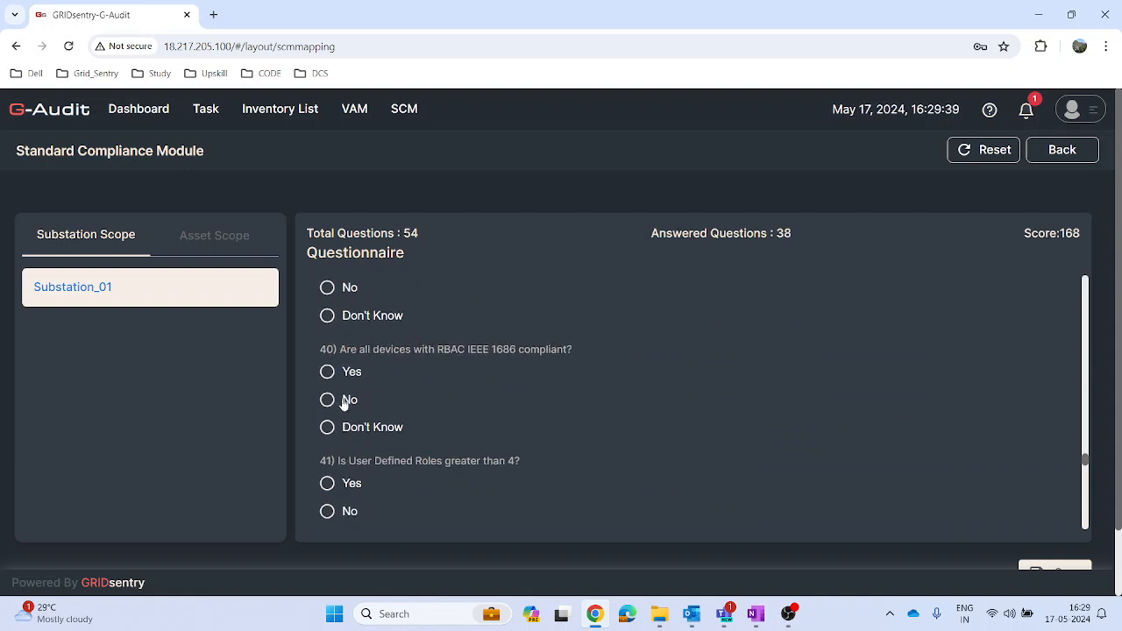
pyautogui.click(327, 372)
pyautogui.click(327, 483)
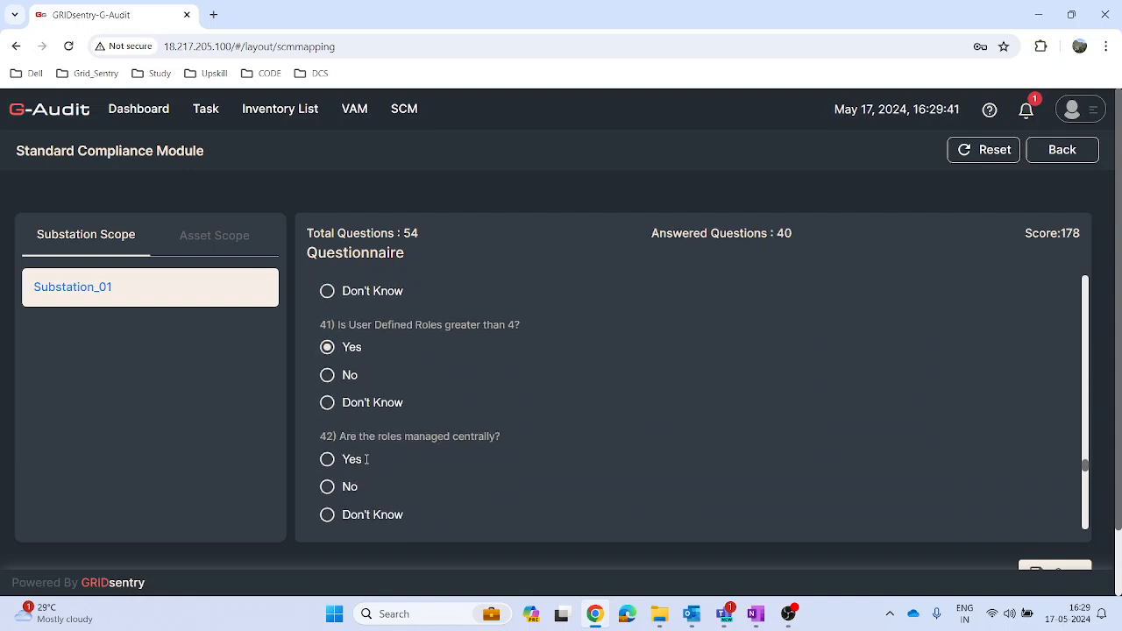
pyautogui.scroll(-1, 331, 440)
pyautogui.click(327, 449)
pyautogui.scroll(-2, 350, 443)
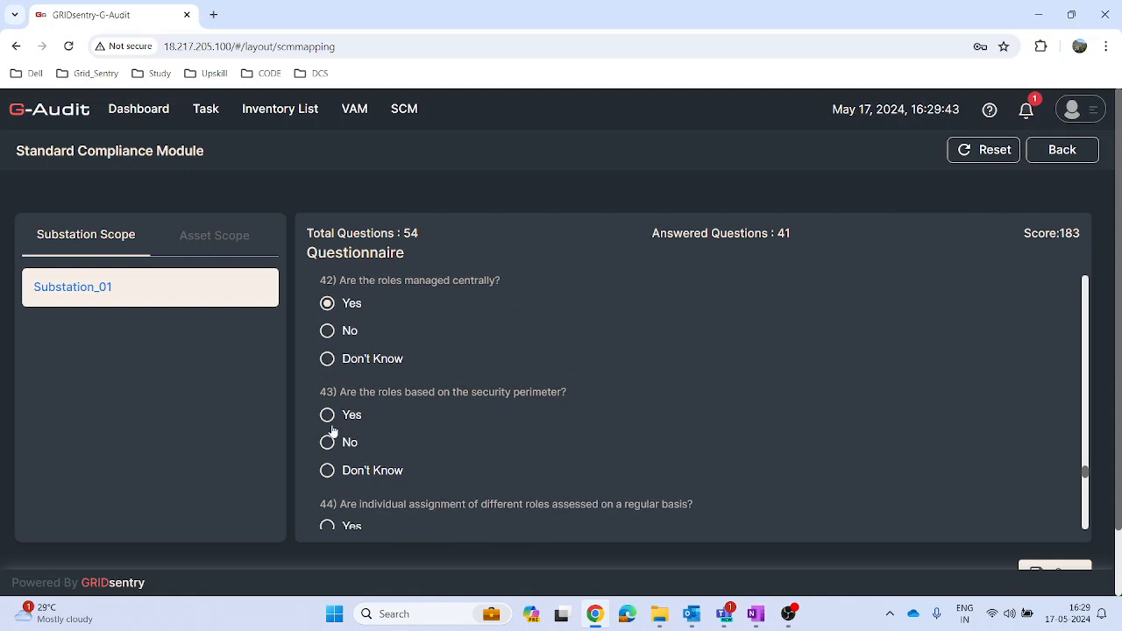
pyautogui.click(328, 416)
# Step: Answer Yes to questions 44 through 49 of the Substation_01 questionnaire
pyautogui.scroll(-1, 338, 426)
pyautogui.scroll(-1, 342, 427)
pyautogui.click(327, 381)
pyautogui.click(327, 492)
pyautogui.scroll(-3, 325, 436)
pyautogui.click(327, 459)
pyautogui.scroll(-3, 327, 454)
pyautogui.click(327, 424)
pyautogui.scroll(-3, 327, 426)
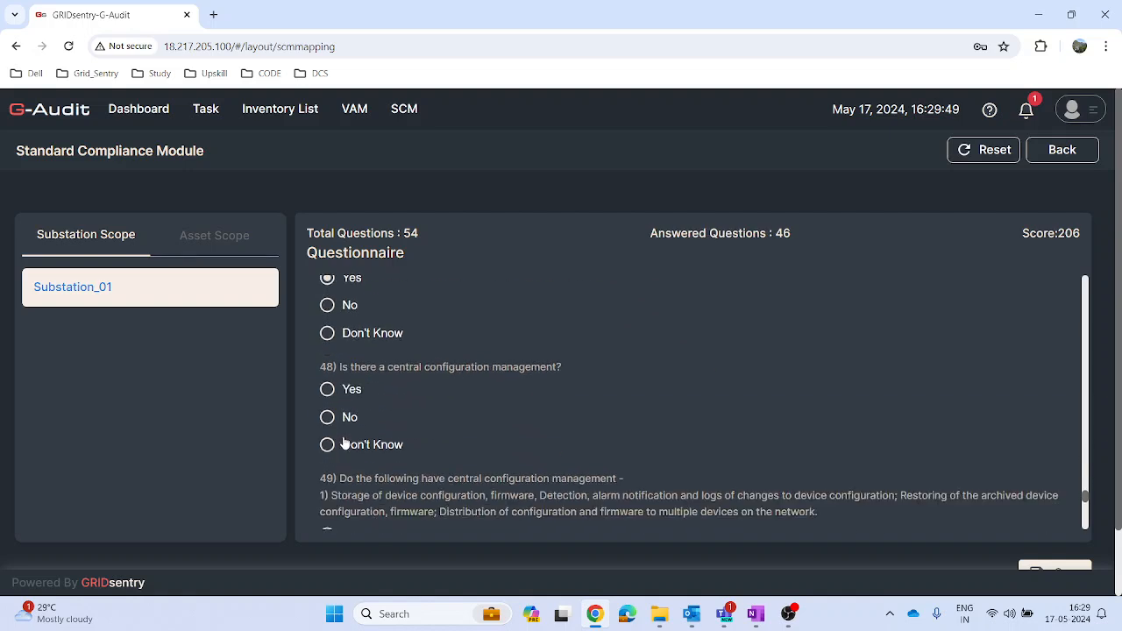
pyautogui.click(327, 389)
pyautogui.scroll(-3, 328, 402)
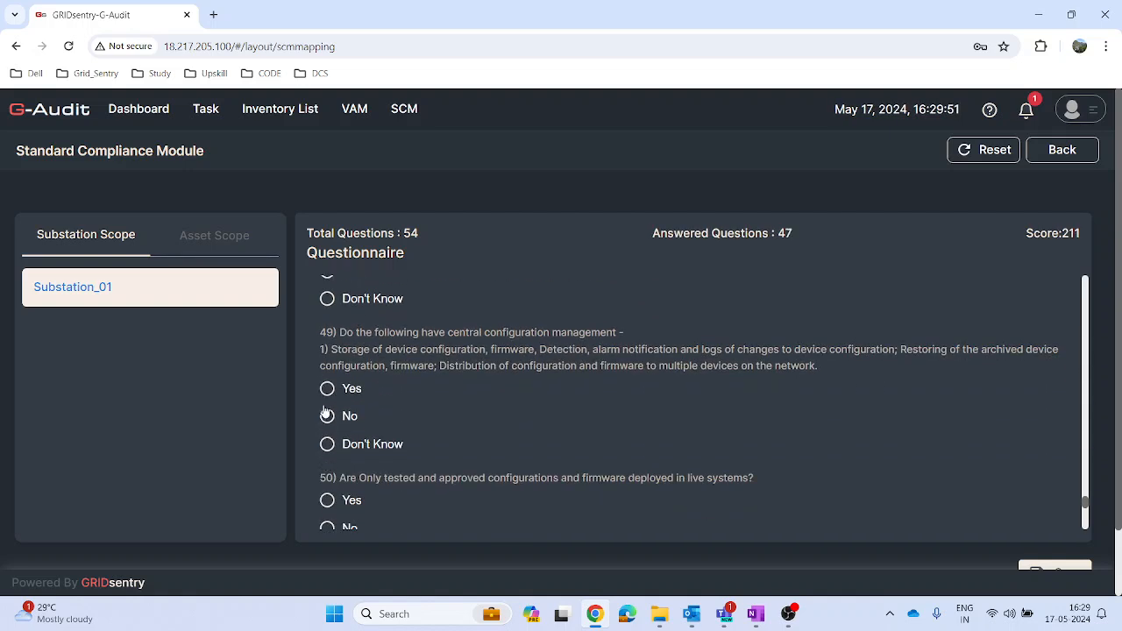
pyautogui.click(327, 388)
# Step: Answer Yes to questions 50 through 54 of the Substation_01 questionnaire
pyautogui.scroll(-1, 333, 473)
pyautogui.scroll(-3, 329, 430)
pyautogui.click(328, 356)
pyautogui.click(327, 466)
pyautogui.scroll(-3, 327, 469)
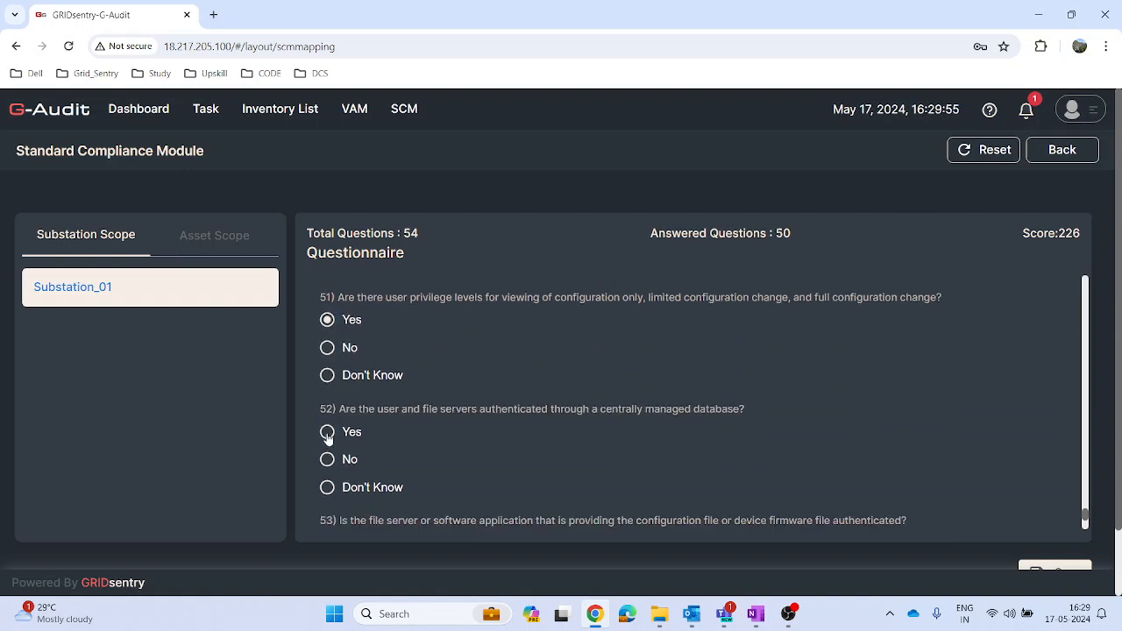
pyautogui.click(328, 430)
pyautogui.scroll(-2, 329, 434)
pyautogui.scroll(-3, 332, 412)
pyautogui.click(328, 338)
pyautogui.click(328, 449)
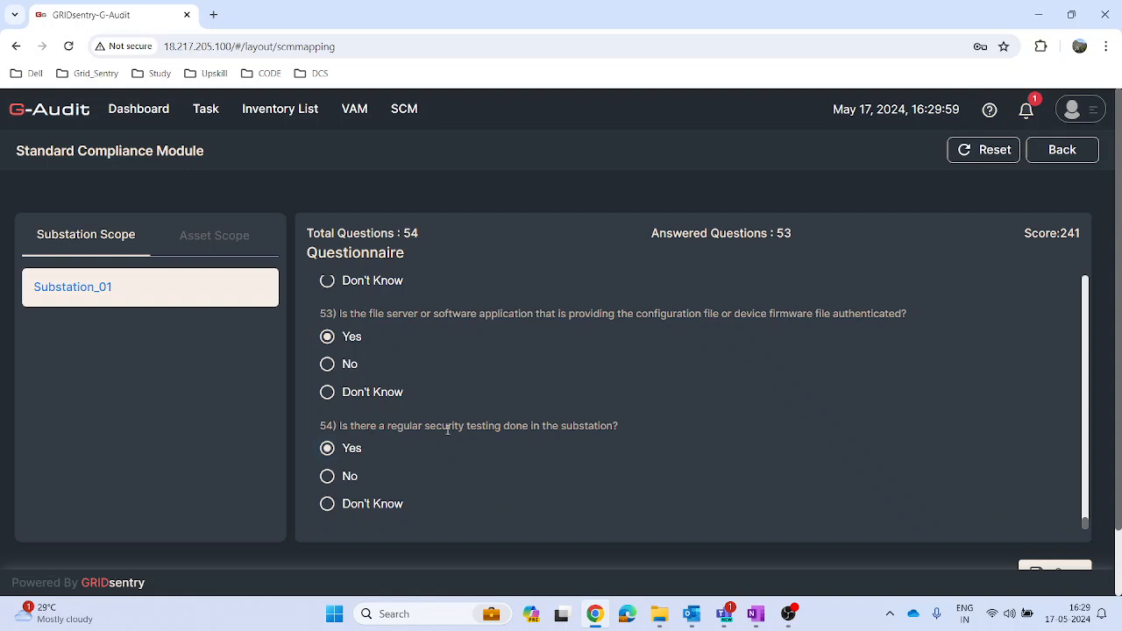
# Step: Answer Yes to the skipped question 7 about encrypted WAN port tunnels and save the questionnaire
pyautogui.scroll(4, 462, 466)
pyautogui.scroll(8, 463, 471)
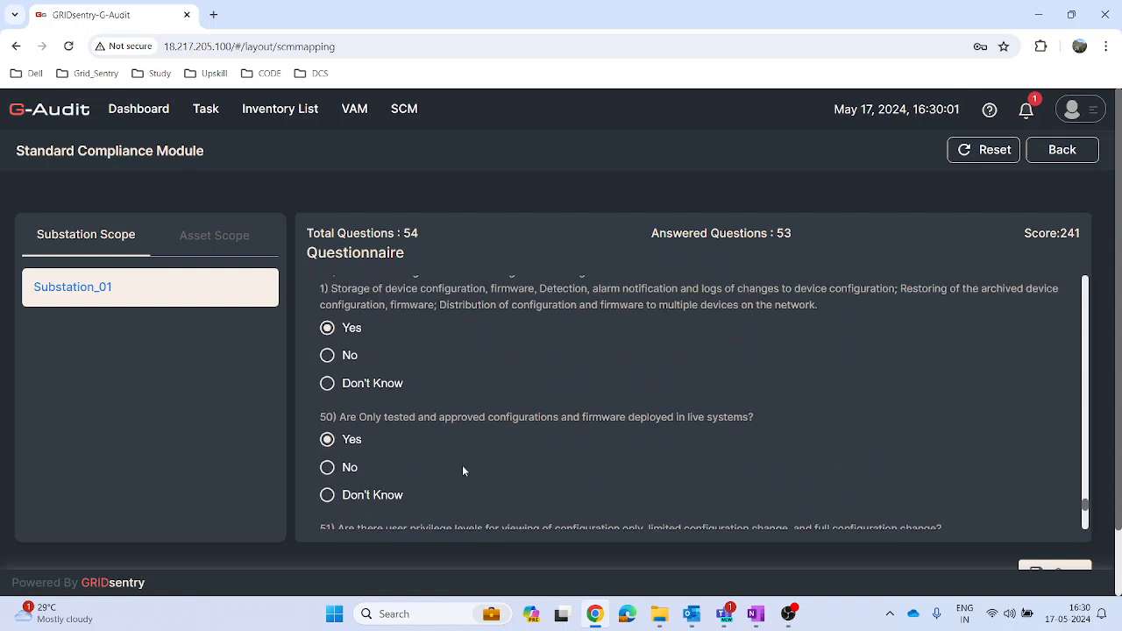
pyautogui.scroll(10, 463, 470)
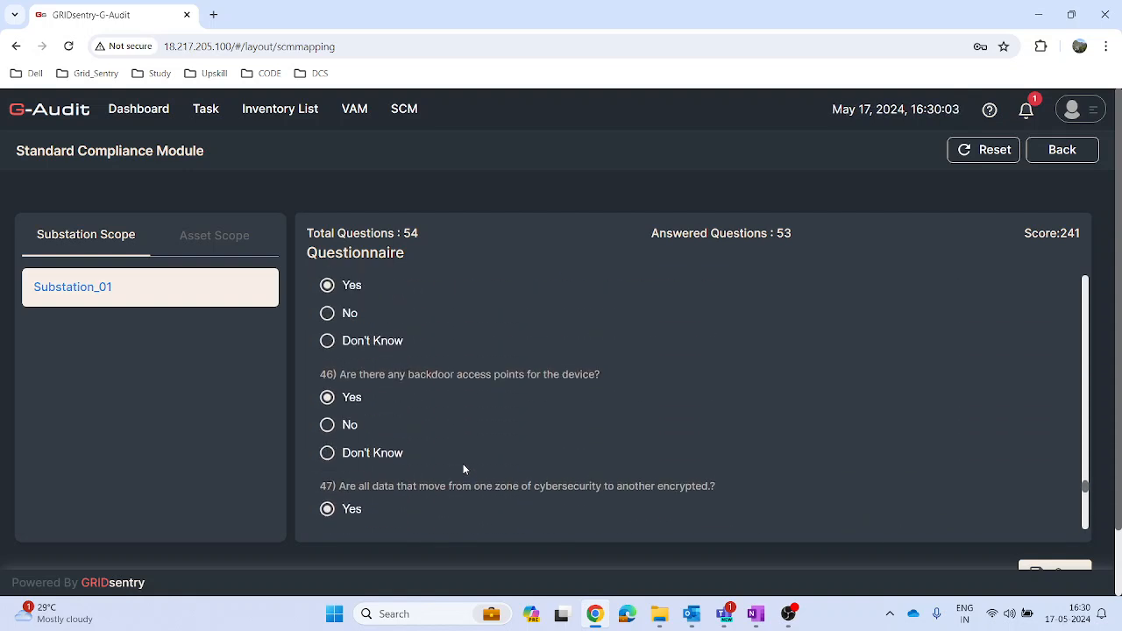
pyautogui.scroll(10, 464, 470)
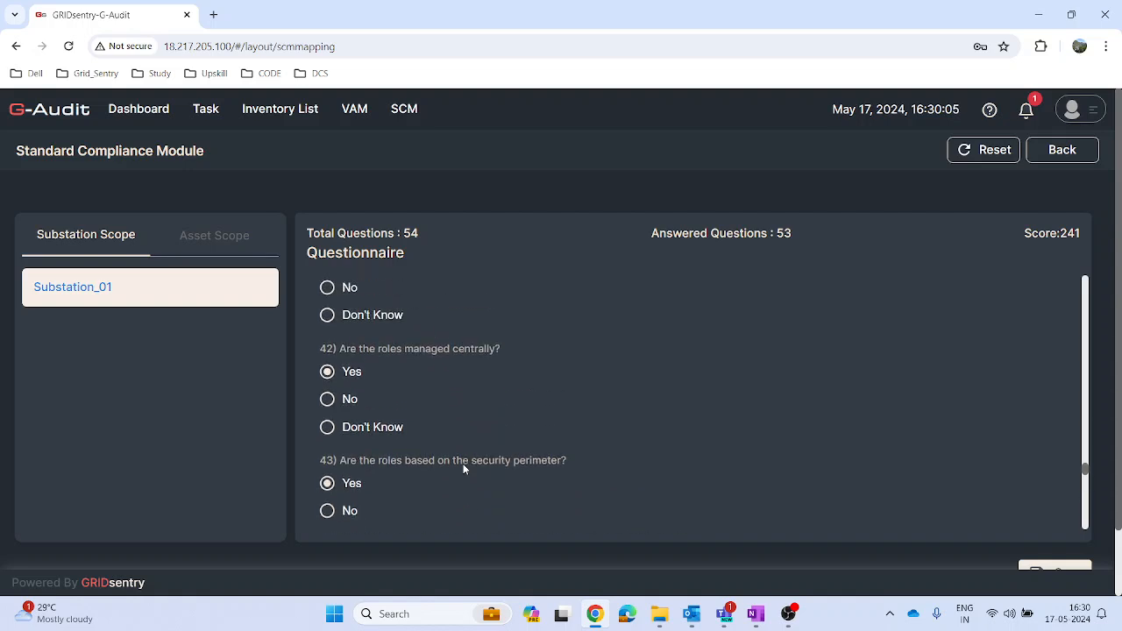
pyautogui.scroll(8, 463, 468)
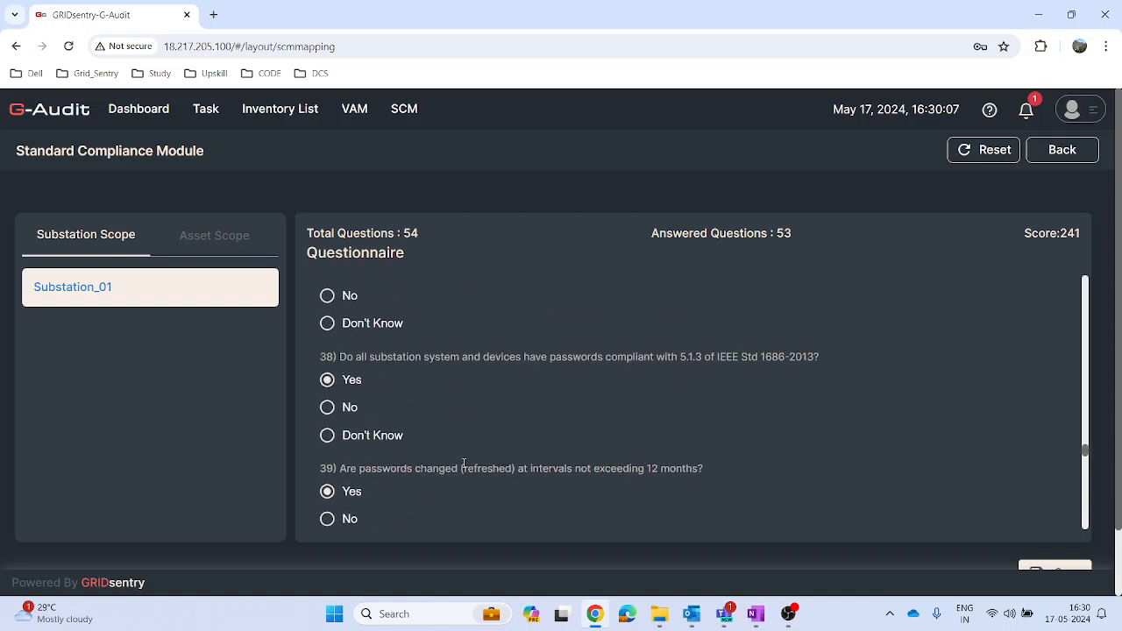
pyautogui.scroll(10, 464, 469)
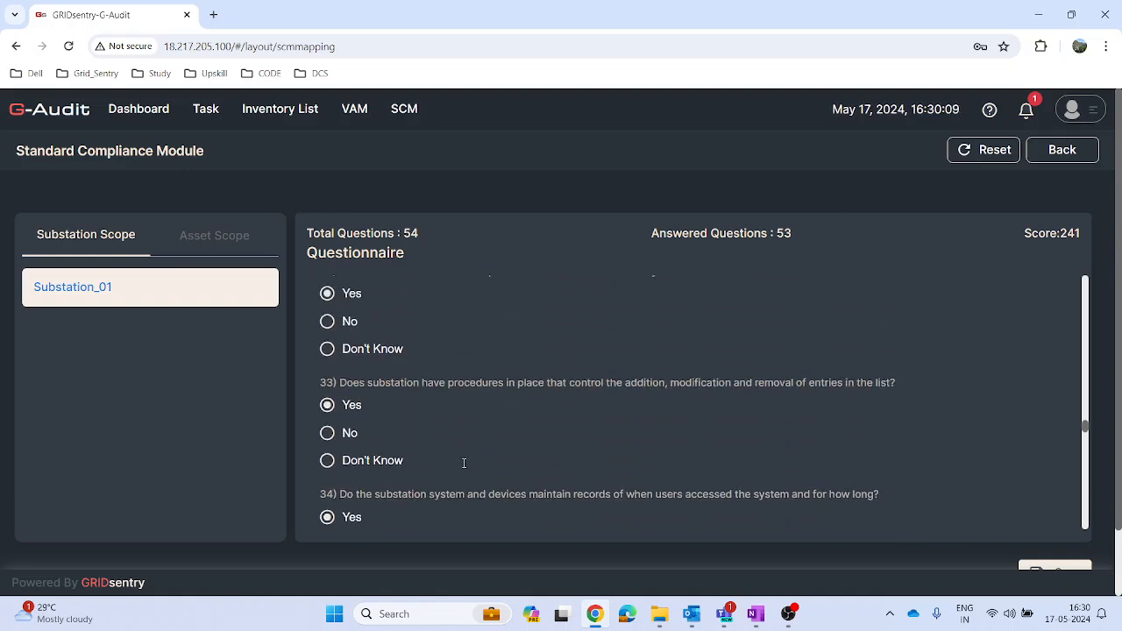
pyautogui.scroll(10, 464, 468)
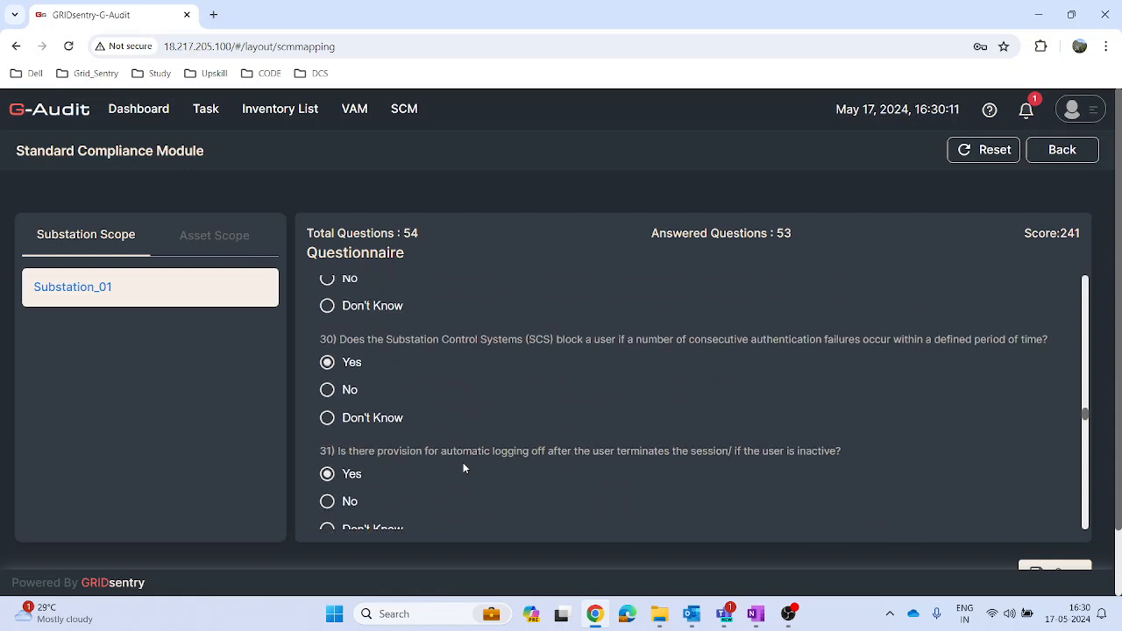
pyautogui.scroll(4, 464, 469)
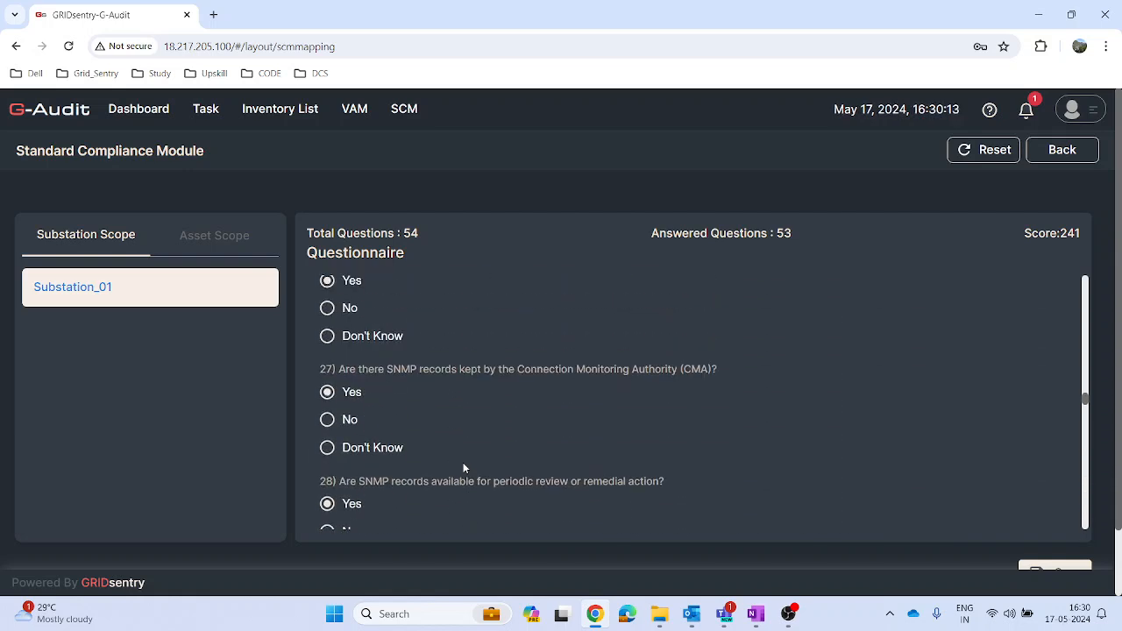
pyautogui.scroll(8, 464, 468)
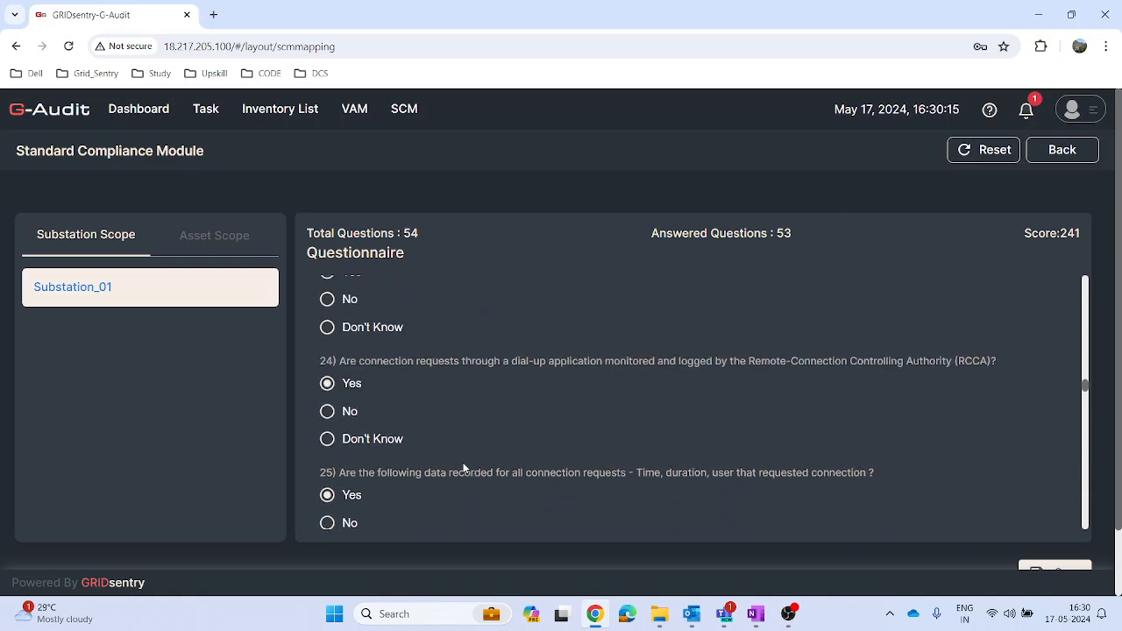
pyautogui.scroll(6, 463, 468)
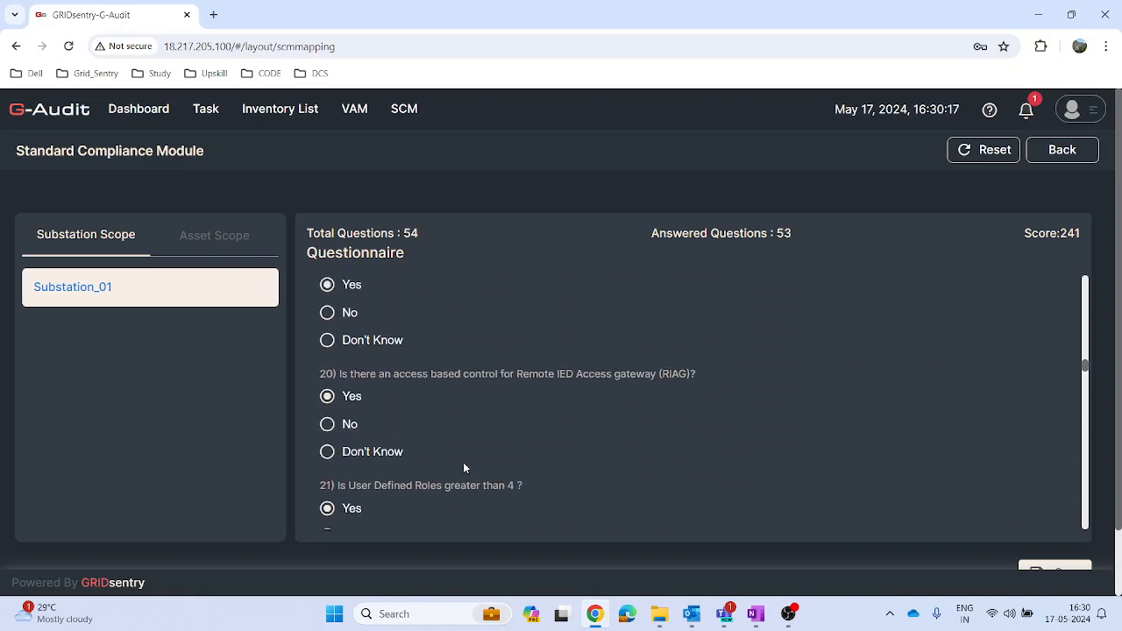
pyautogui.moveTo(1085, 368); pyautogui.dragTo(1093, 313)
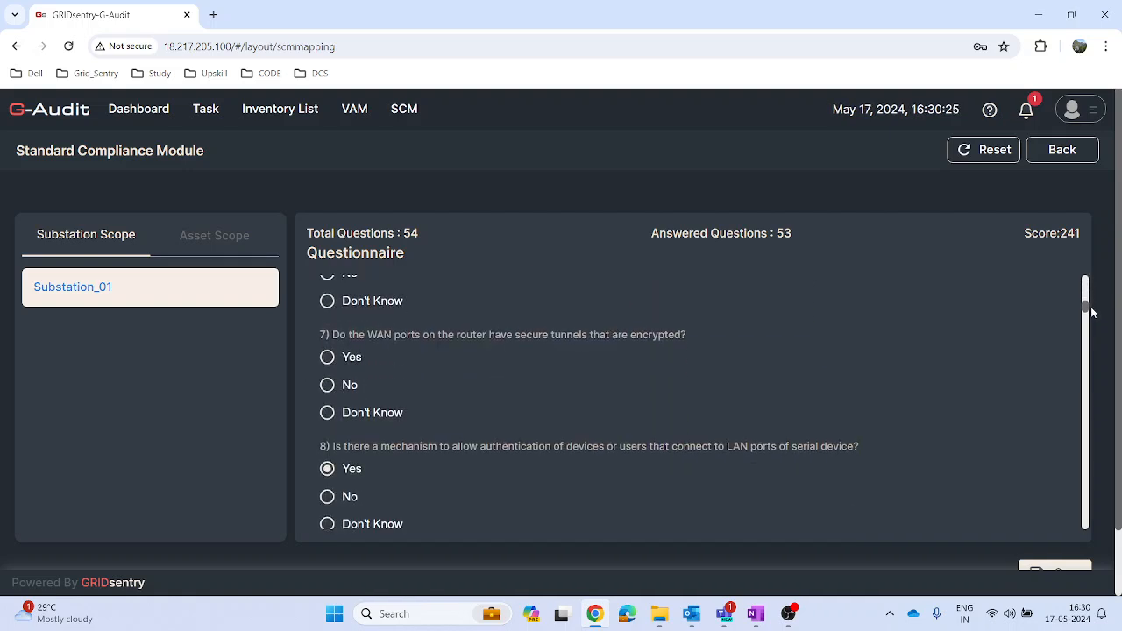
pyautogui.click(339, 362)
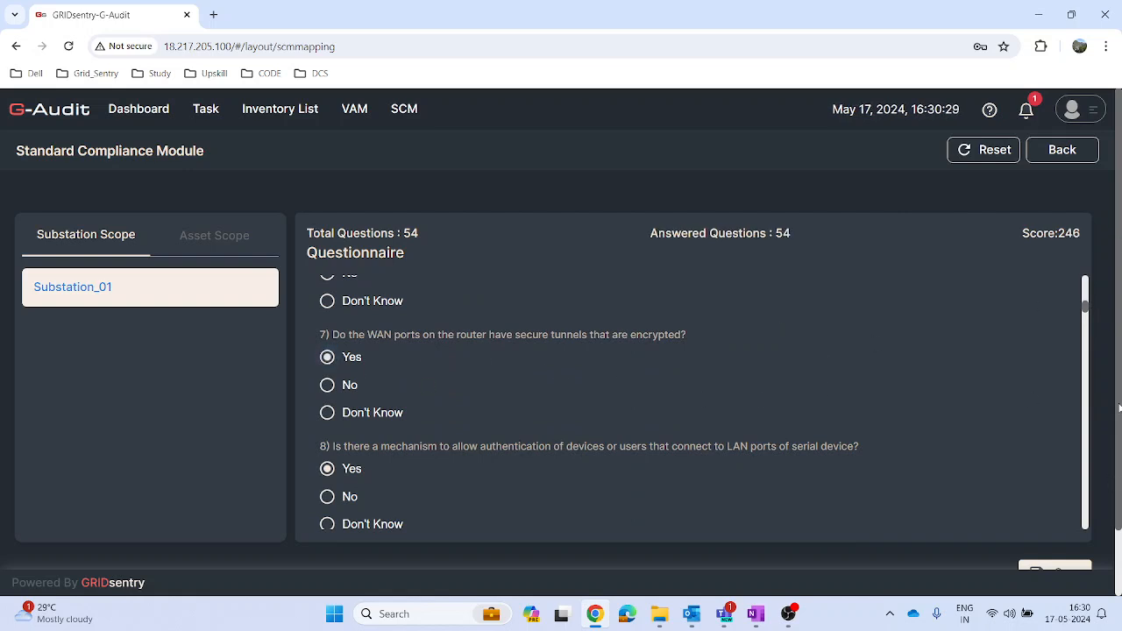
pyautogui.scroll(-1, 1119, 403)
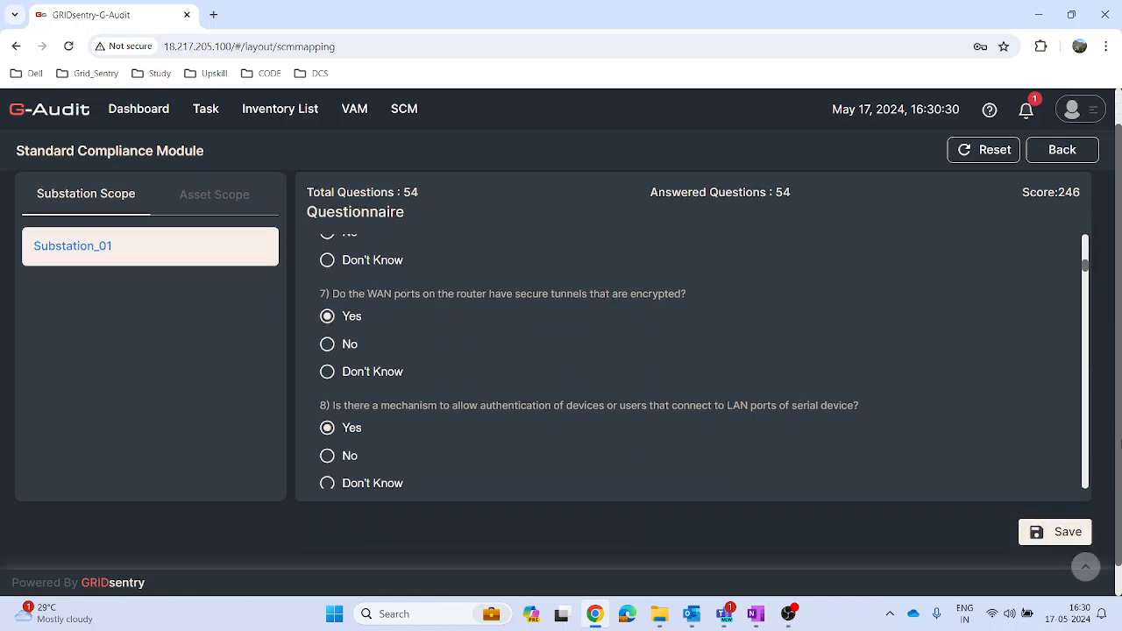
pyautogui.click(1066, 536)
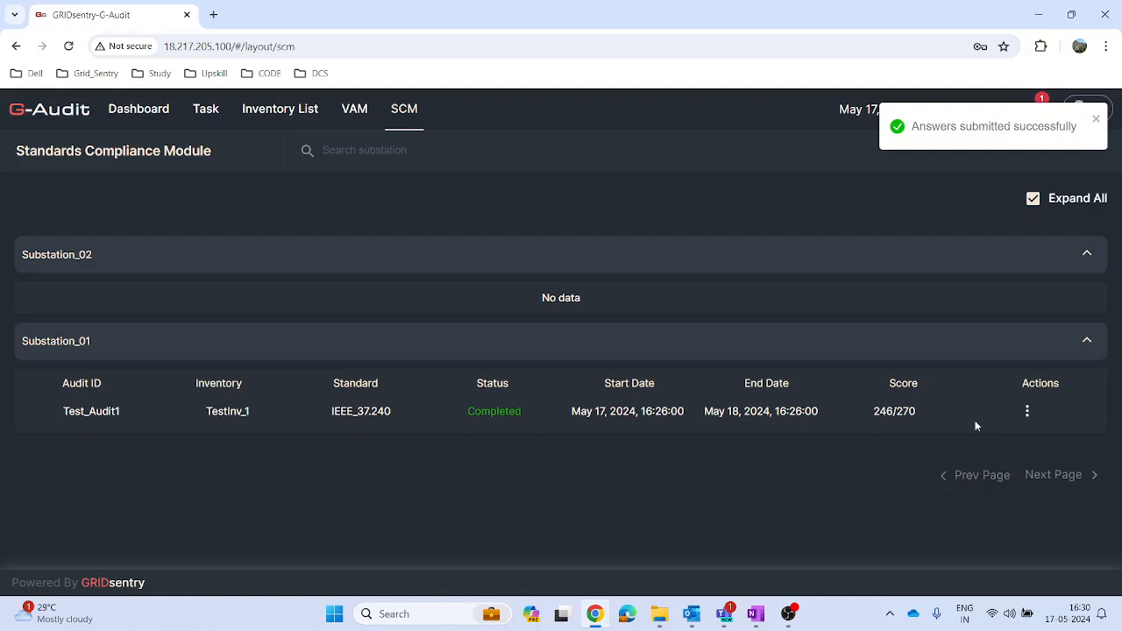
# Step: Download the compliance report of Test_Audit1 protected with a new password, and keep the blocked PDF file
pyautogui.click(1028, 411)
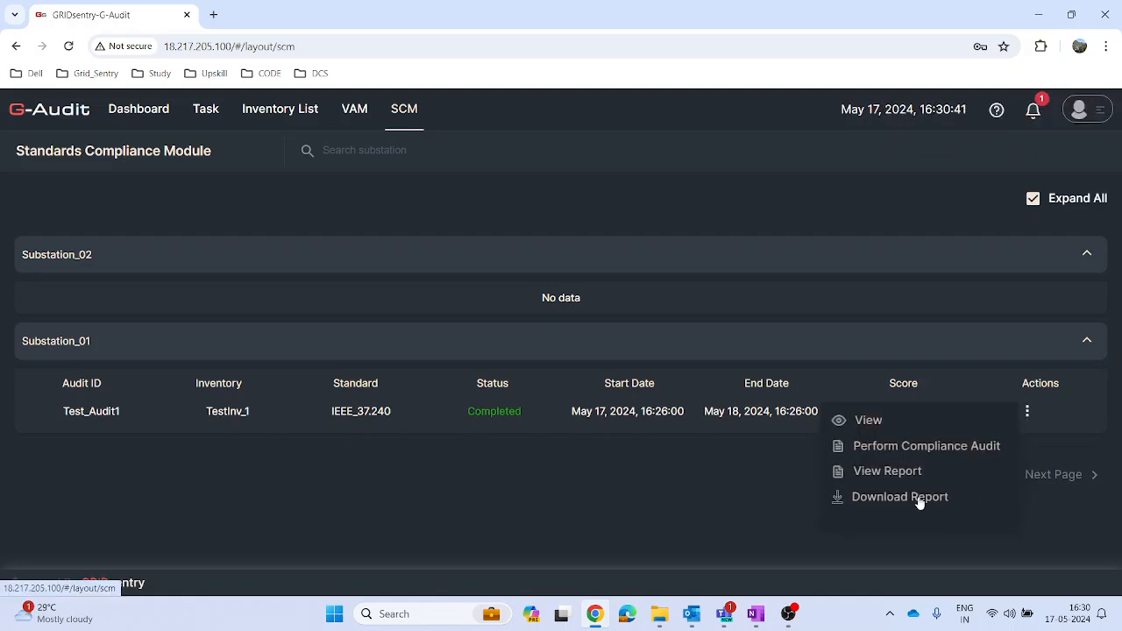
pyautogui.click(920, 498)
pyautogui.click(471, 333)
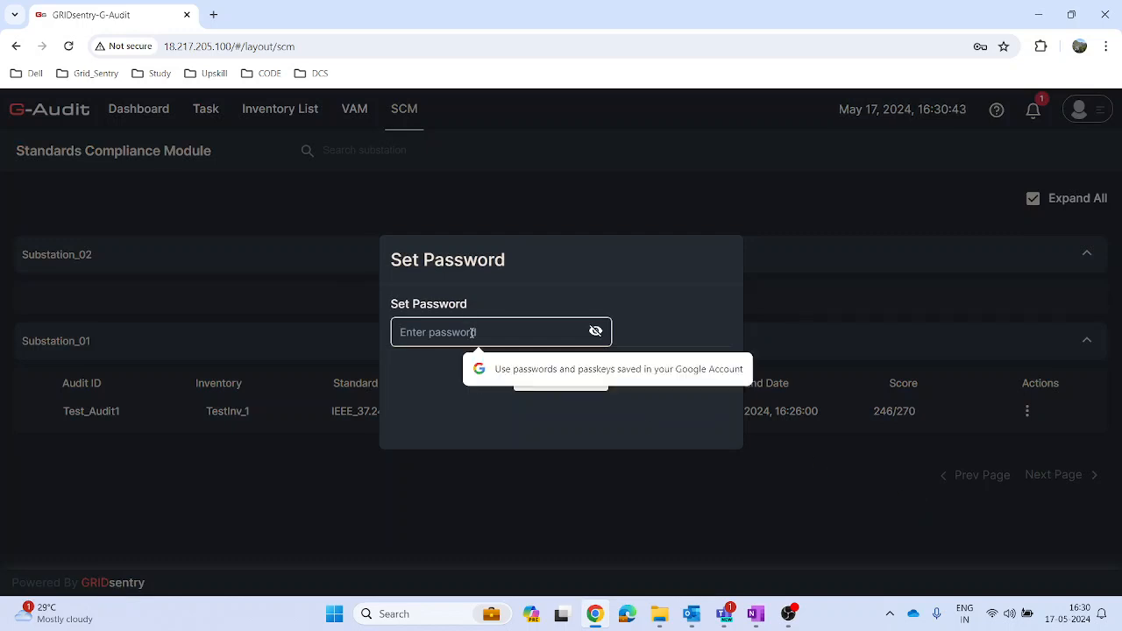
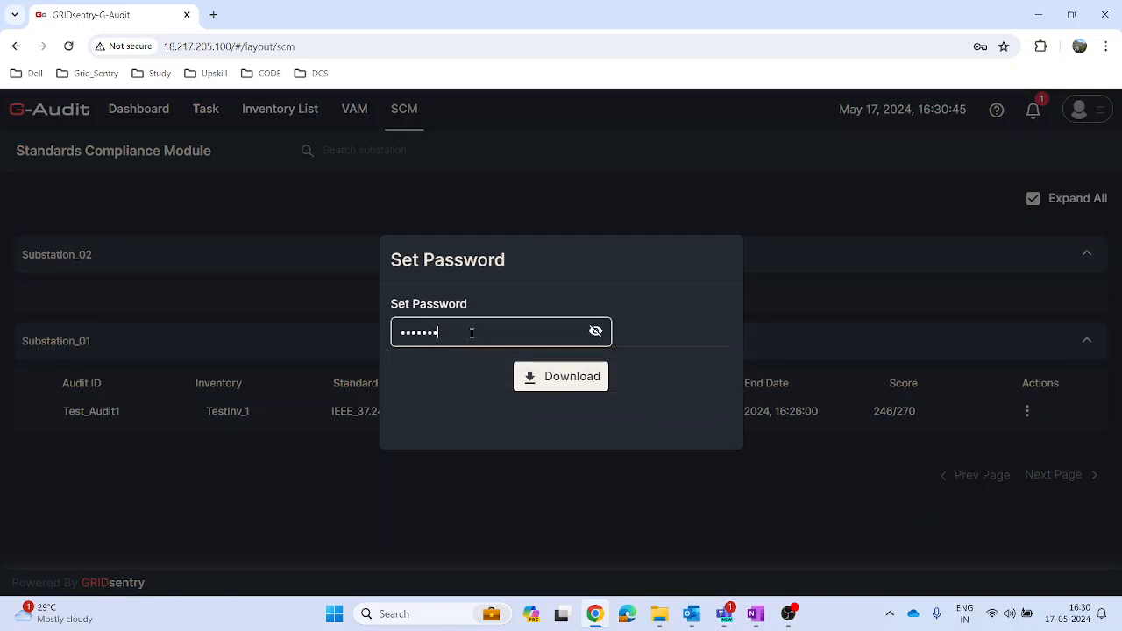
pyautogui.click(561, 378)
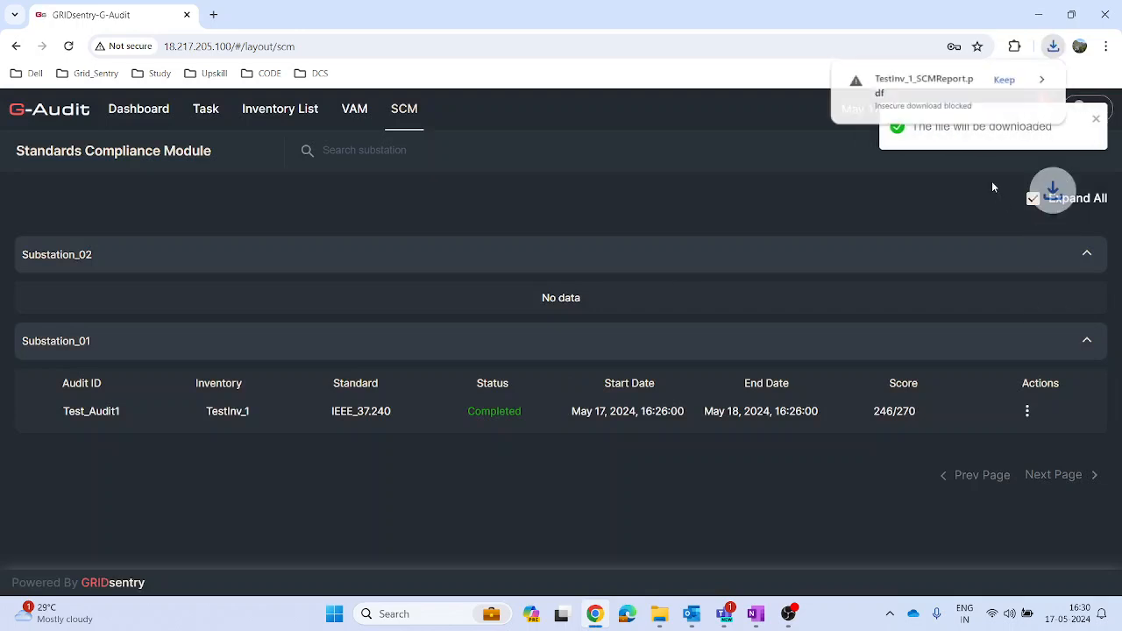
pyautogui.click(1012, 80)
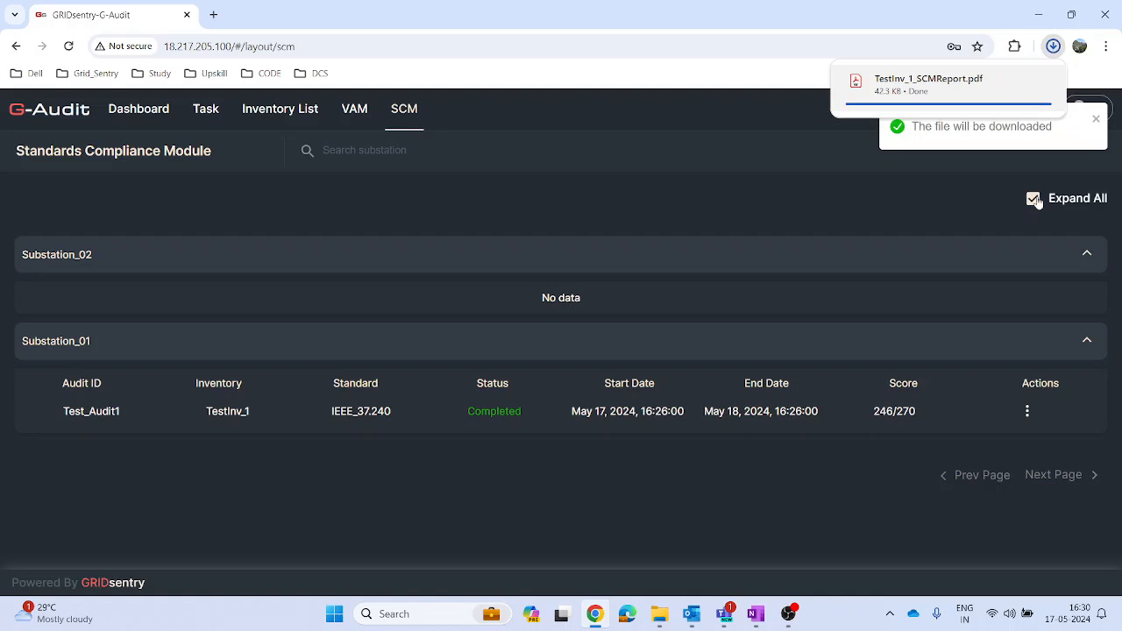
# Step: Open the downloaded TestInv_1_SCMReport PDF from its folder, entering the document open password
pyautogui.moveTo(1017, 101)
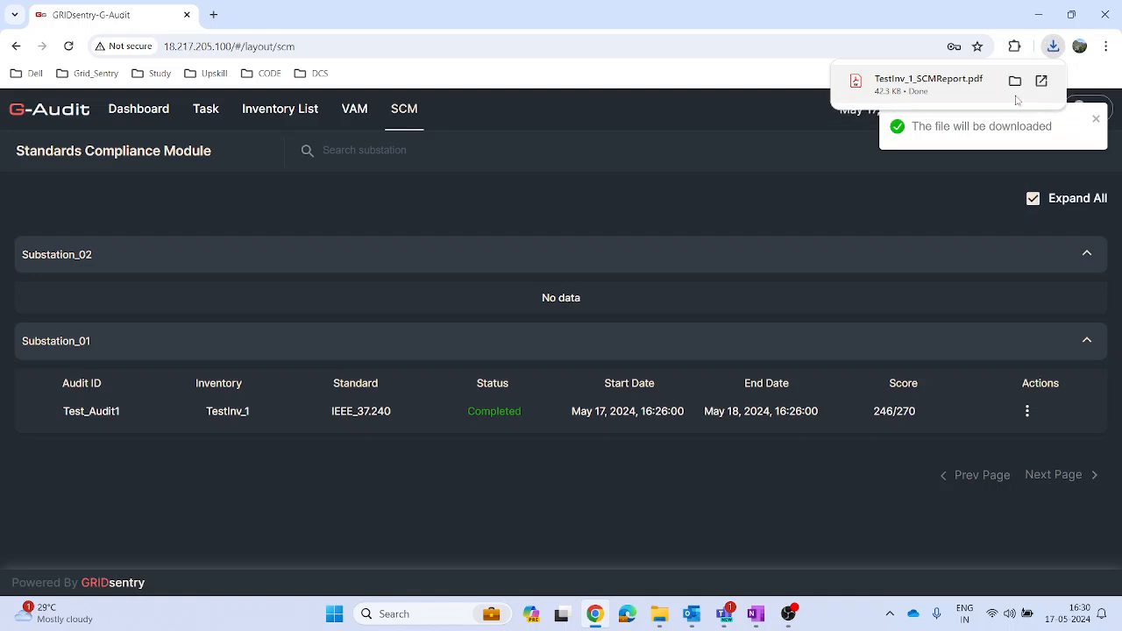
pyautogui.click(1015, 82)
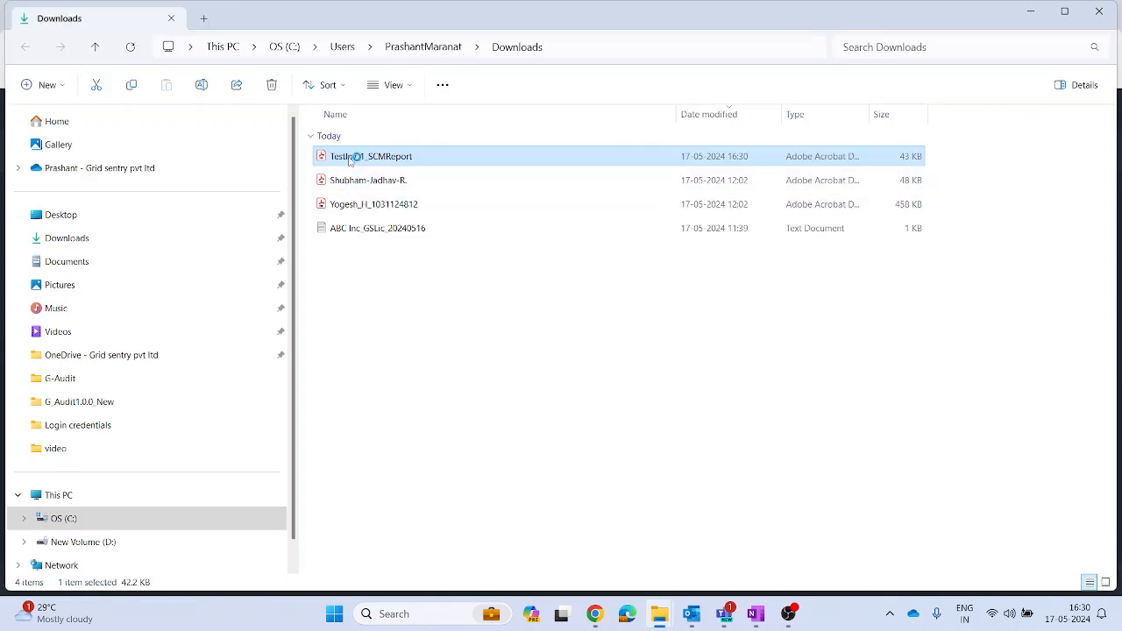
pyautogui.doubleClick(349, 160)
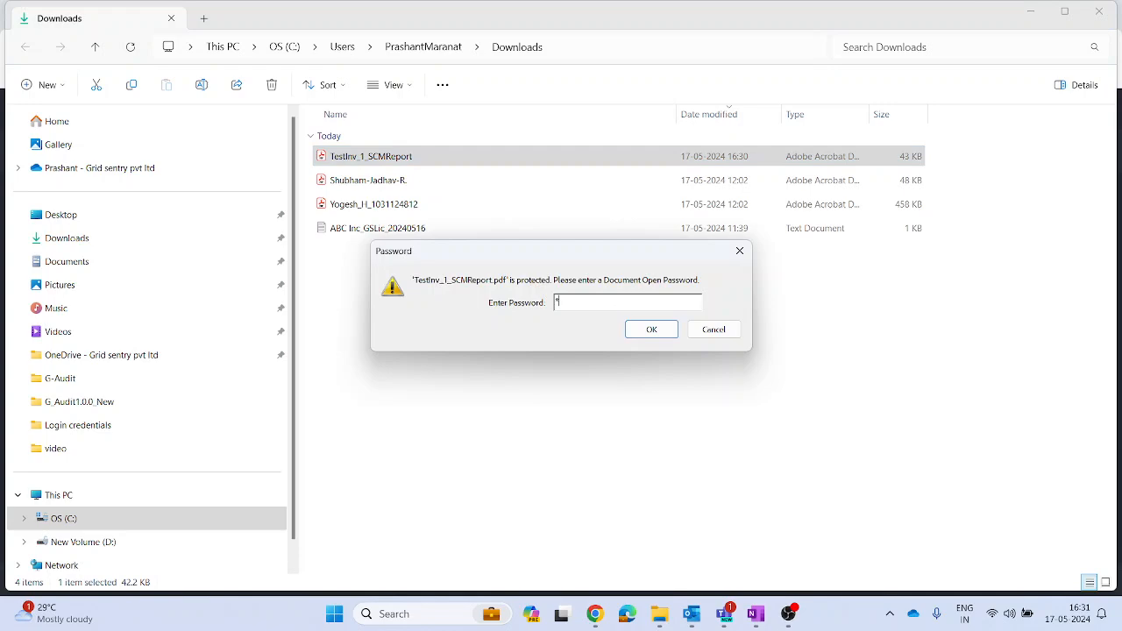
pyautogui.press('Return')
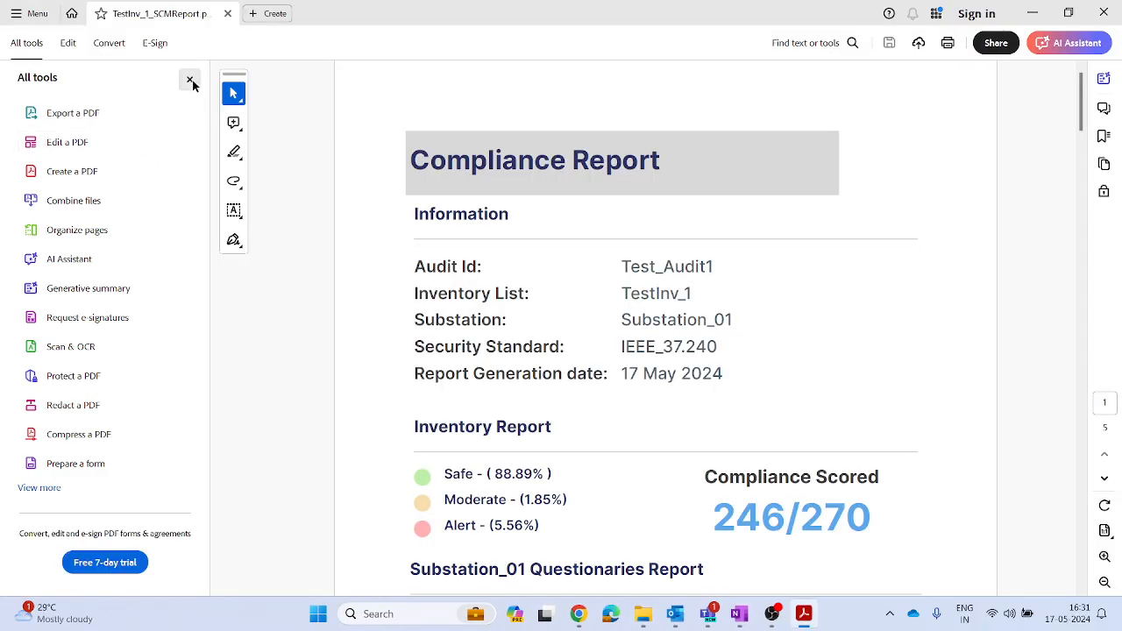
# Step: Review the compliance report's audit information, inventory report, score and Substation_01 questionnaire answers, and close the PDF
pyautogui.click(189, 80)
pyautogui.scroll(-1, 669, 282)
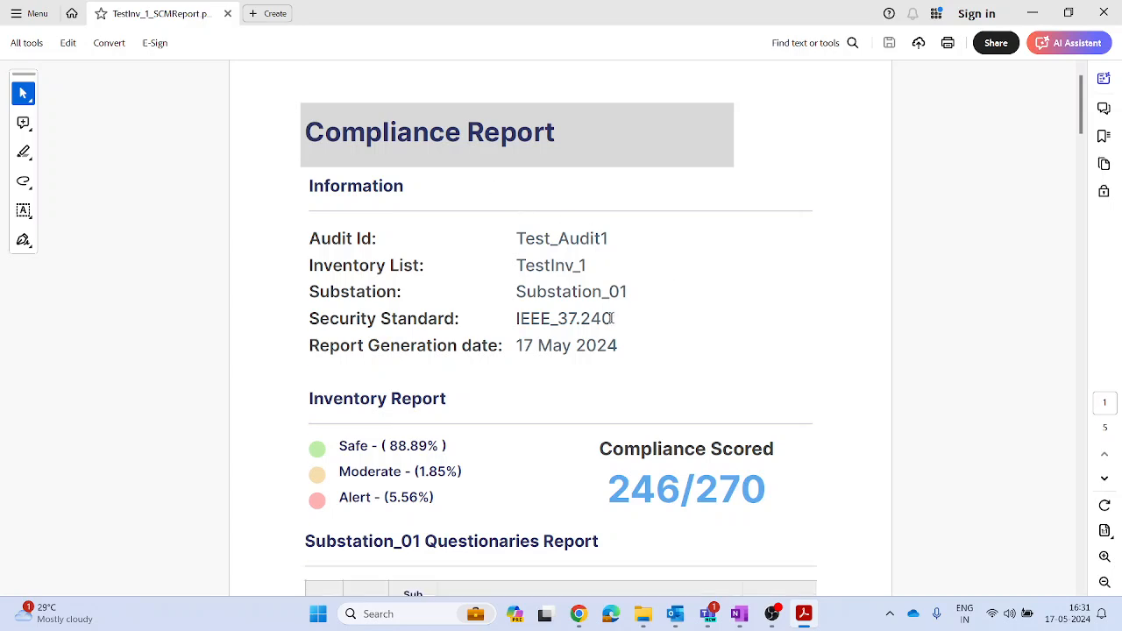
pyautogui.scroll(-1, 569, 326)
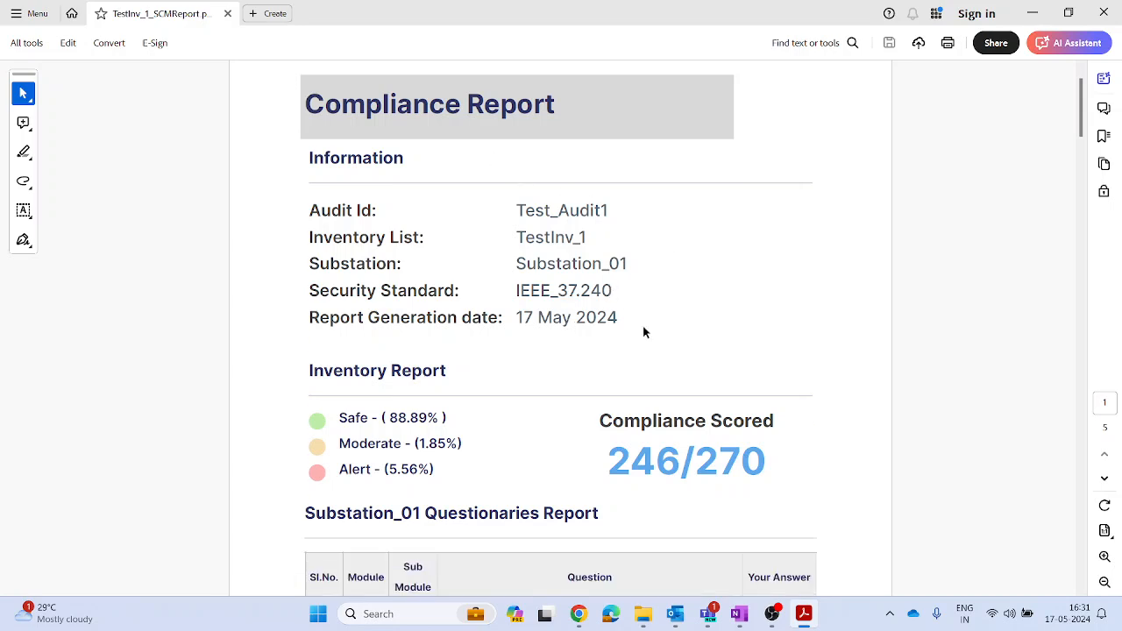
pyautogui.scroll(-1, 641, 331)
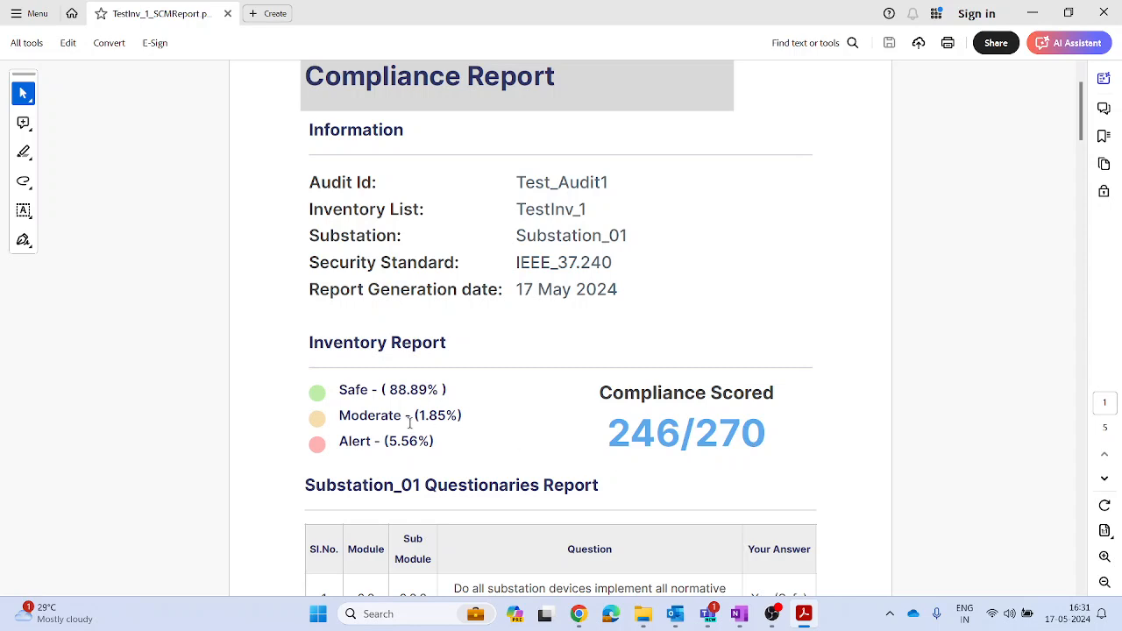
pyautogui.scroll(-1, 409, 423)
pyautogui.scroll(-4, 406, 401)
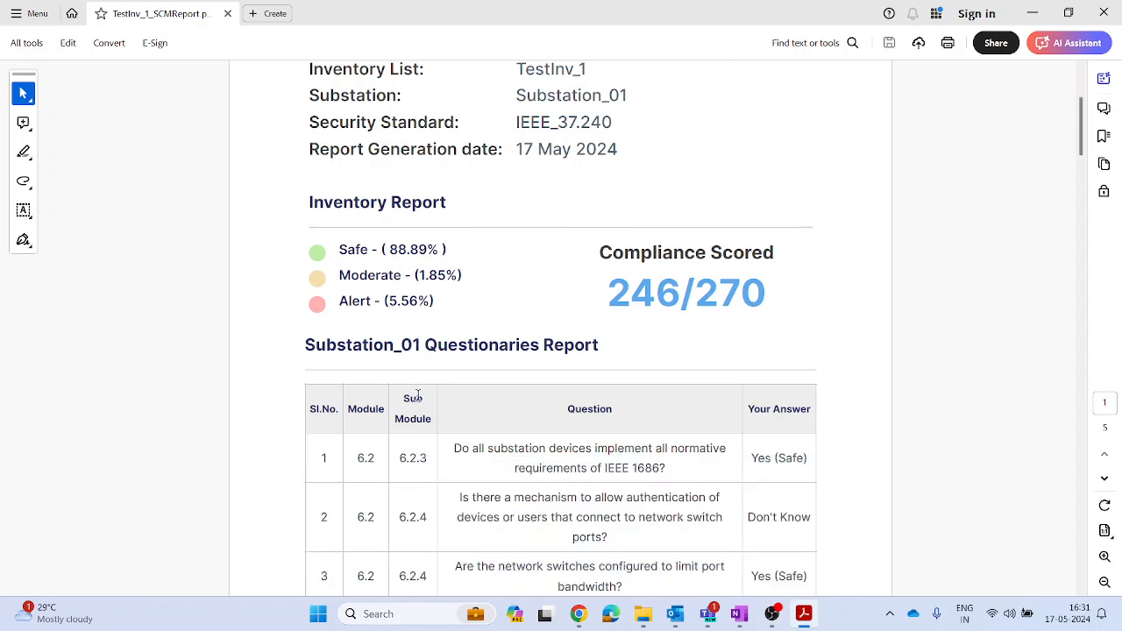
pyautogui.scroll(-2, 687, 425)
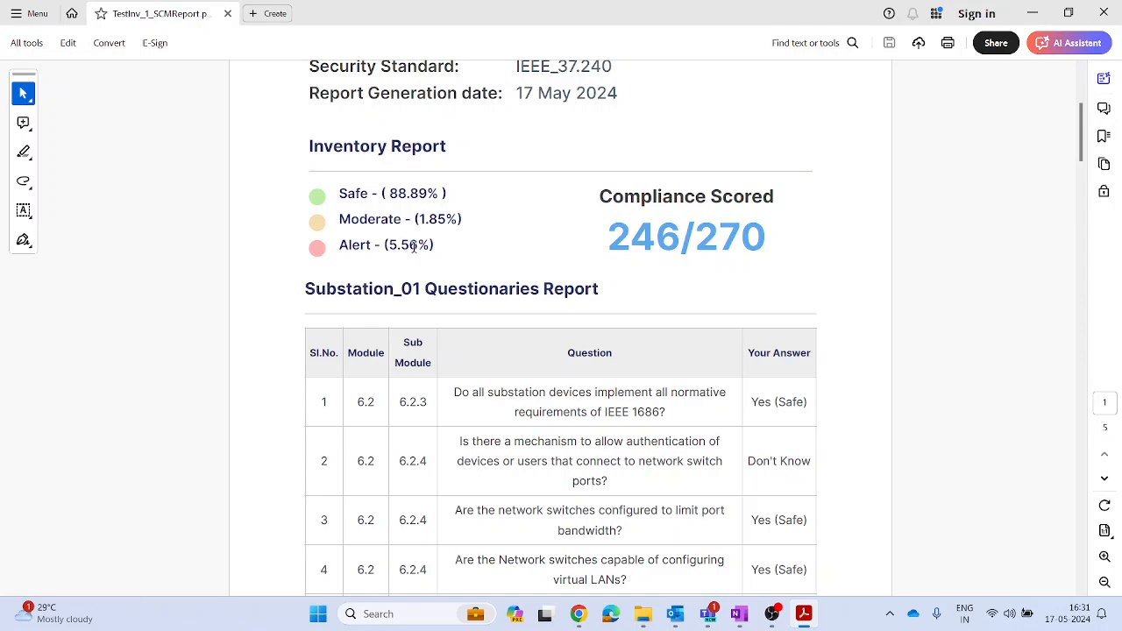
pyautogui.scroll(-15, 771, 461)
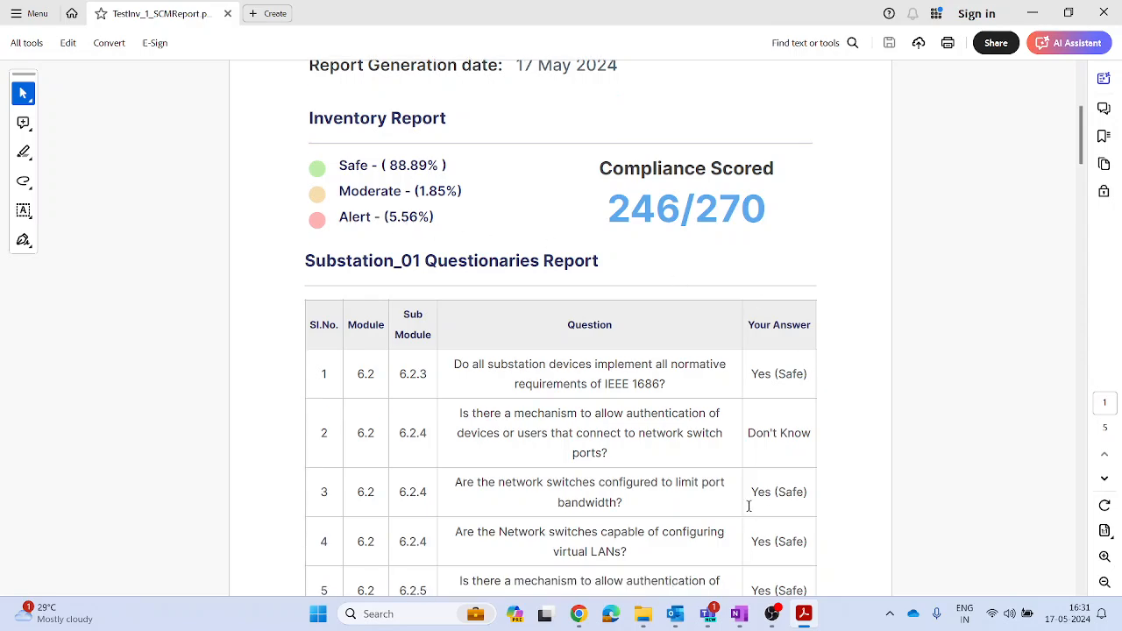
pyautogui.scroll(-2, 781, 466)
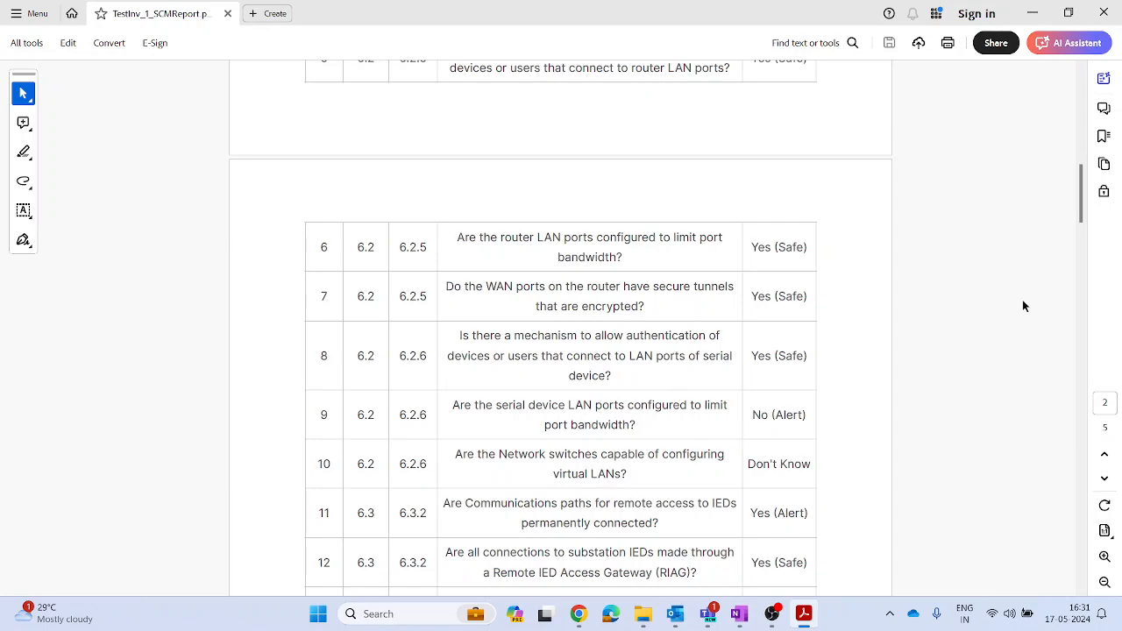
pyautogui.click(1102, 15)
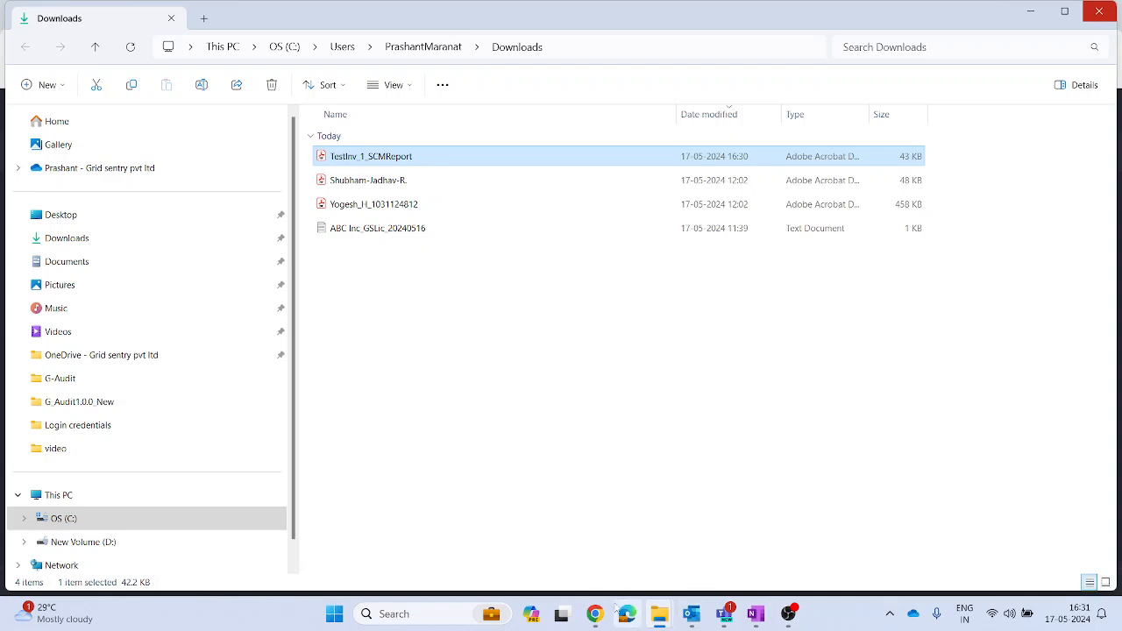
# Step: Switch back to G-Audit in Chrome and open asset 3 in the SIT-Inventory vulnerability assessment
pyautogui.click(596, 614)
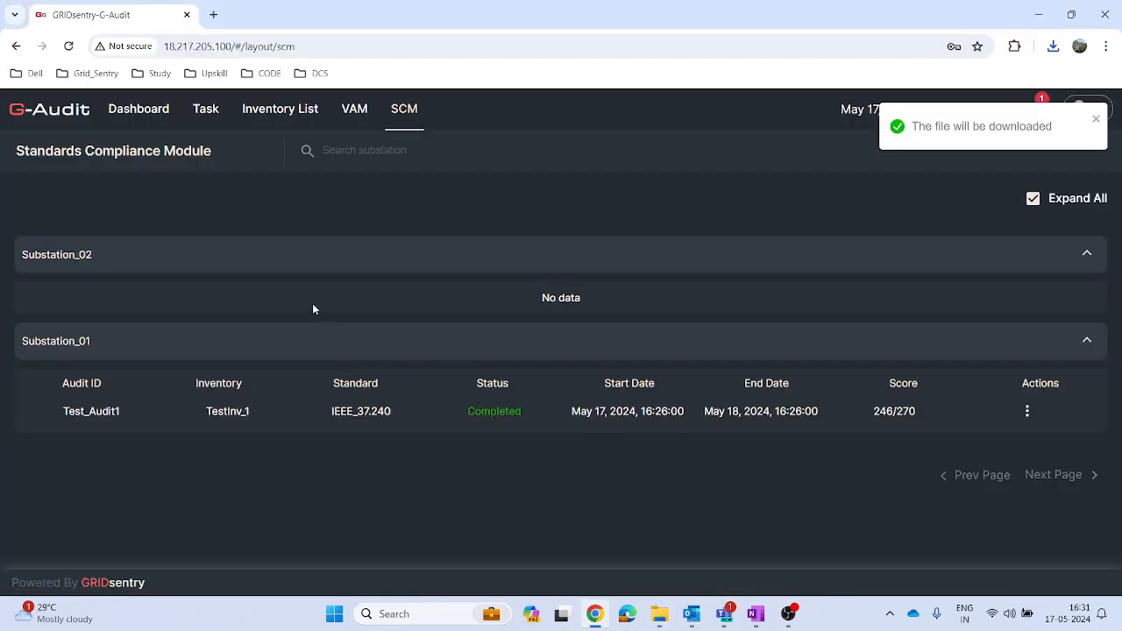
pyautogui.click(264, 114)
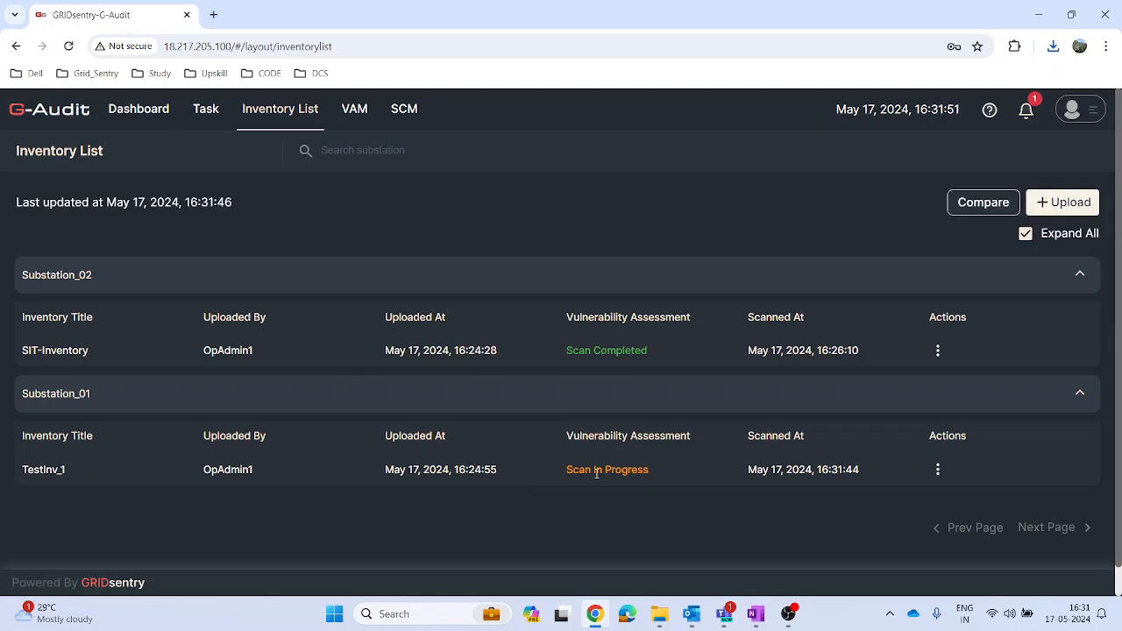
pyautogui.click(353, 110)
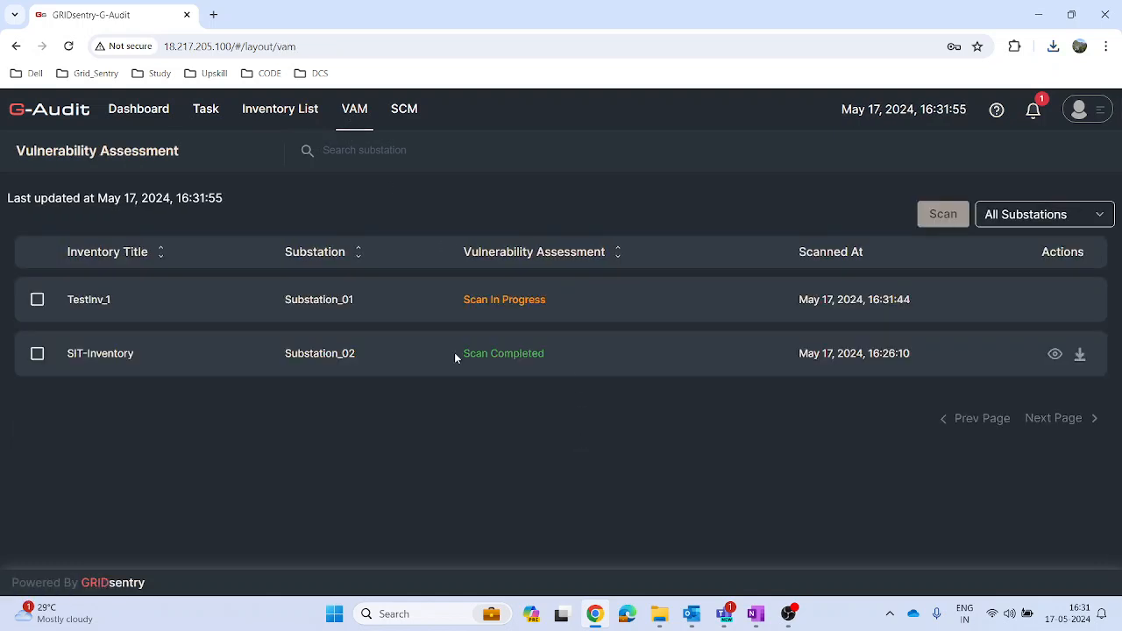
pyautogui.click(1055, 354)
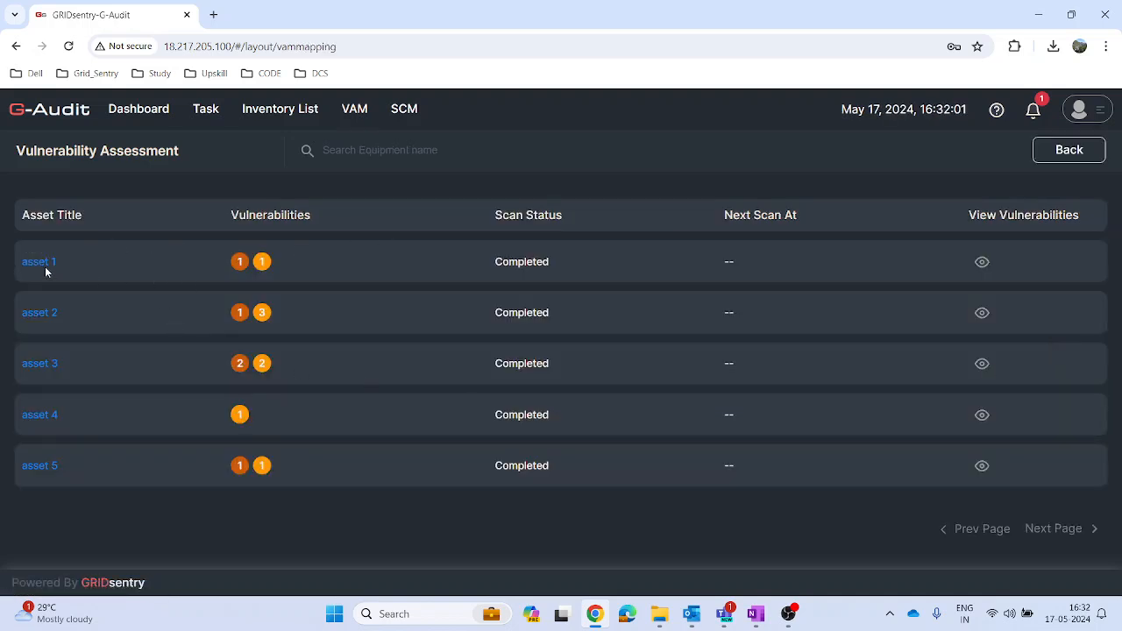
pyautogui.click(44, 367)
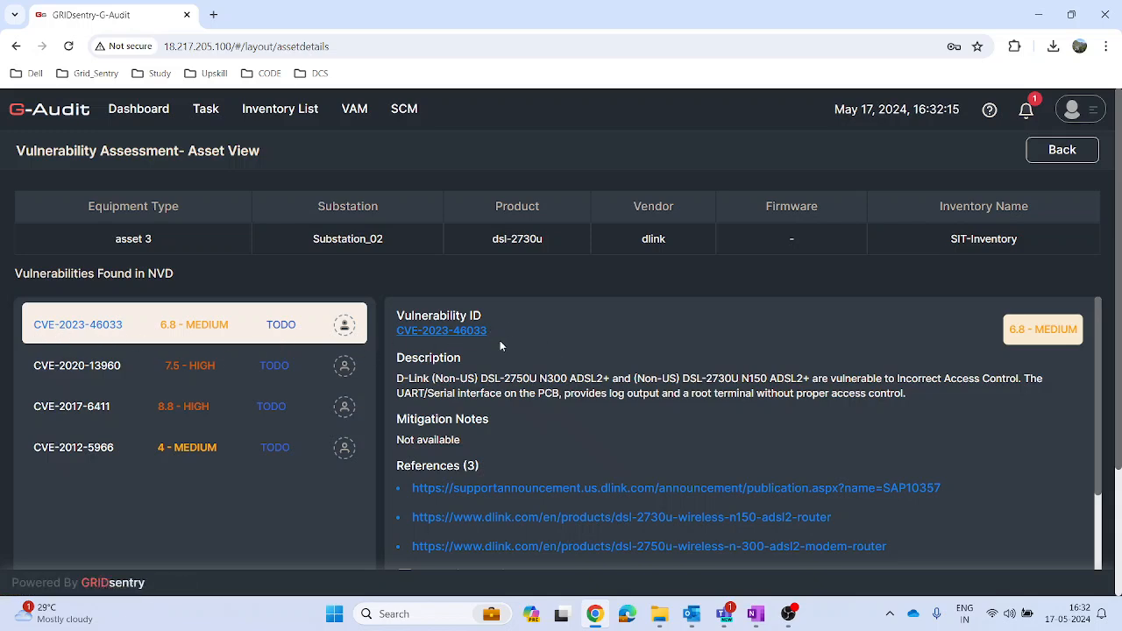
# Step: Examine the descriptions, references and mitigation fields of the vulnerabilities found for asset 3
pyautogui.scroll(-2, 500, 338)
pyautogui.scroll(3, 500, 334)
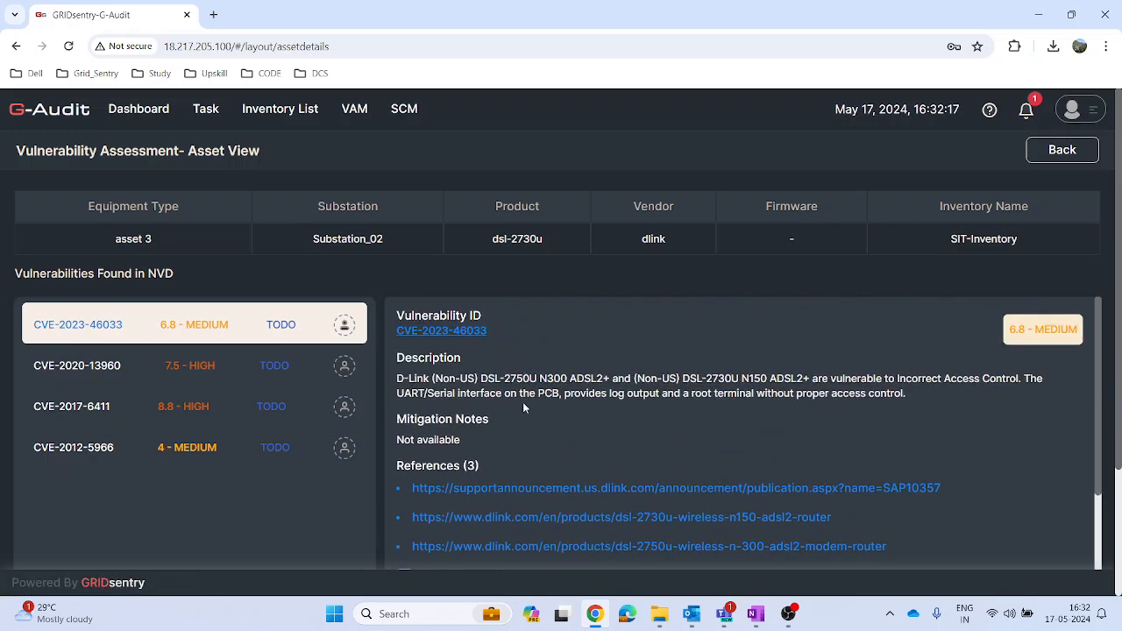
pyautogui.scroll(-1, 744, 418)
pyautogui.scroll(-2, 765, 412)
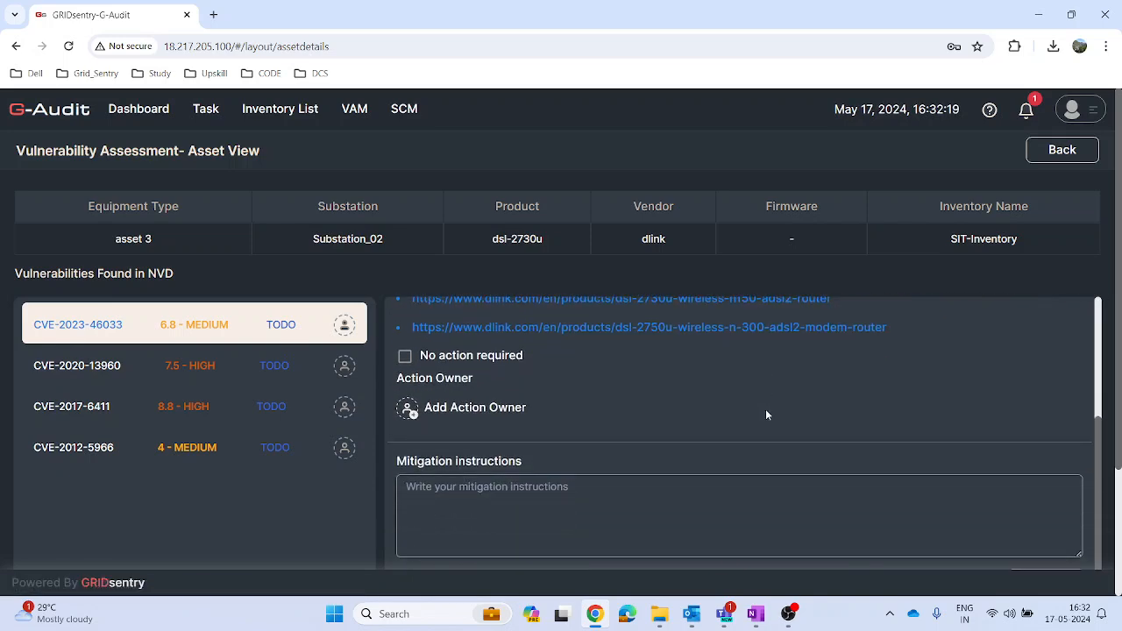
pyautogui.click(195, 366)
pyautogui.click(202, 403)
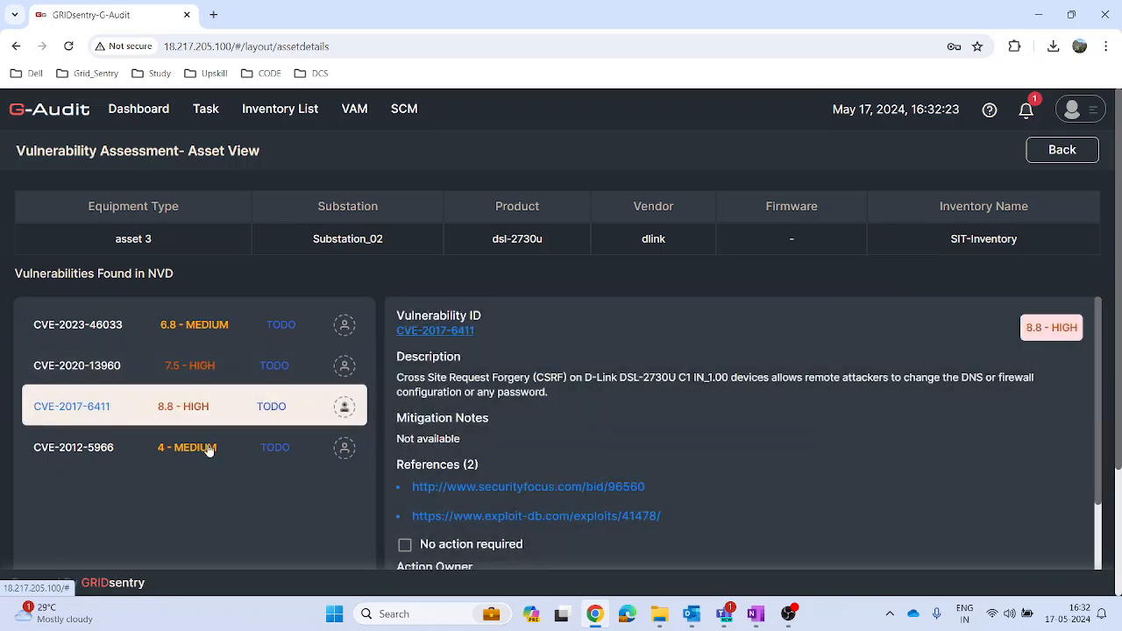
pyautogui.click(195, 328)
# Step: Assign OpAdmin1 as the action owner of vulnerability CVE-2020-13960
pyautogui.click(196, 365)
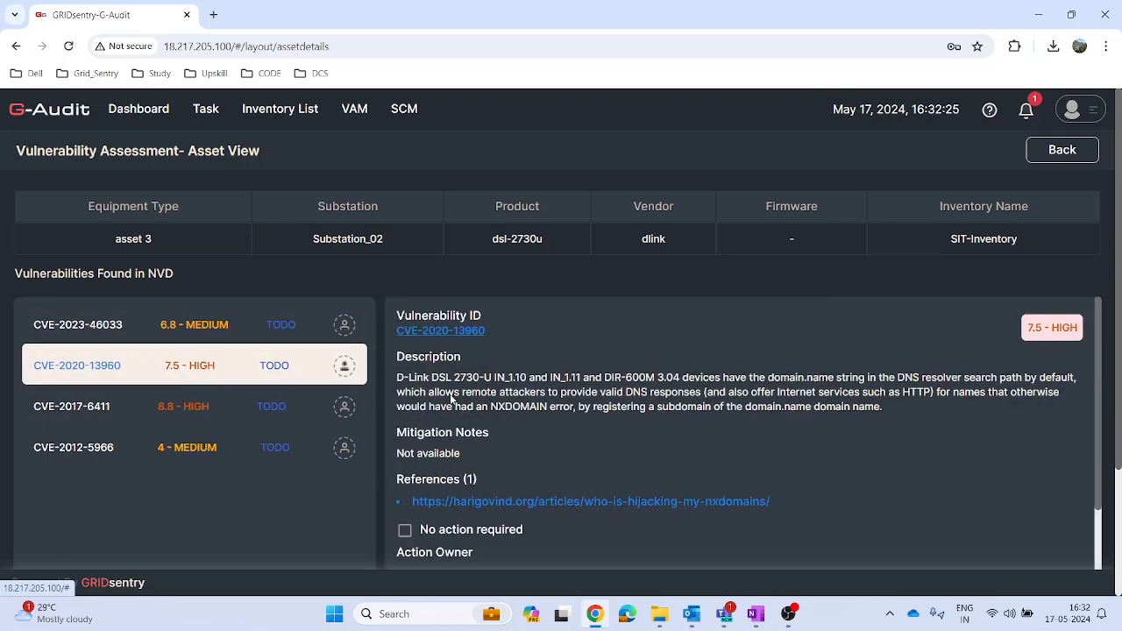
pyautogui.scroll(-1, 598, 389)
pyautogui.scroll(-1, 598, 389)
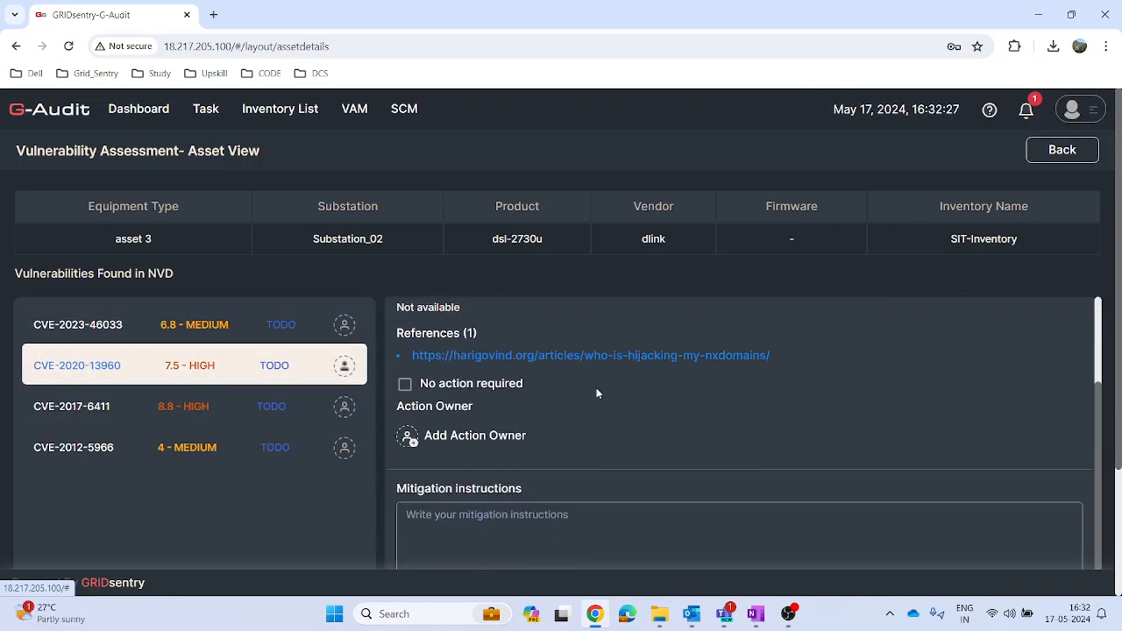
pyautogui.click(467, 436)
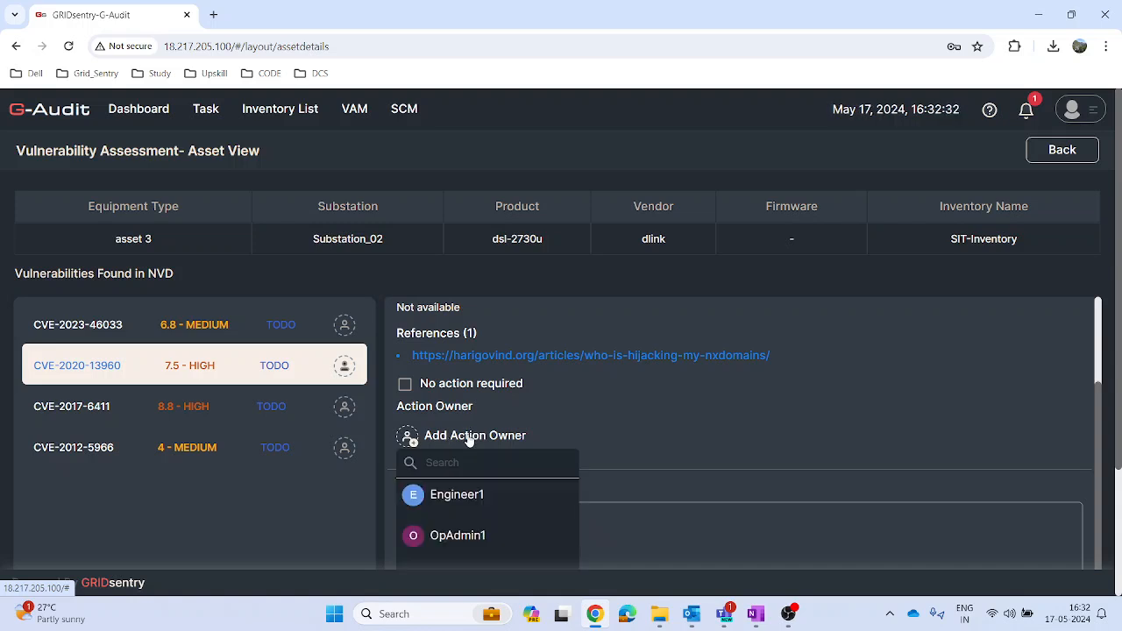
pyautogui.click(459, 536)
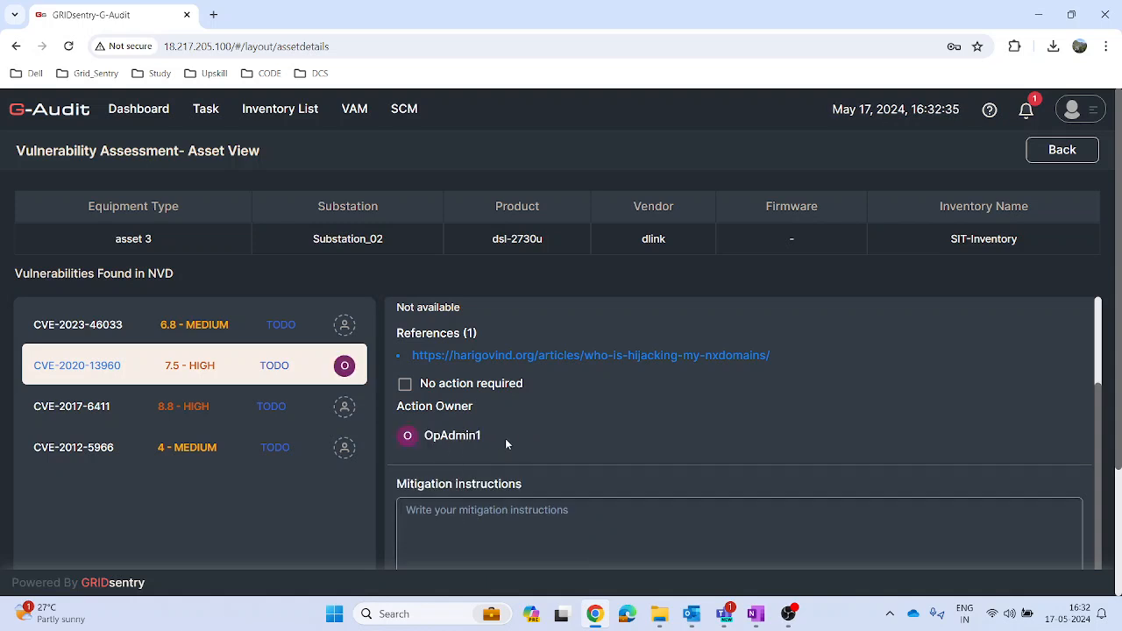
# Step: Enter the mitigation instructions "Upgrade firmware to latest version" for CVE-2020-13960 and save them
pyautogui.scroll(-1, 526, 428)
pyautogui.click(530, 443)
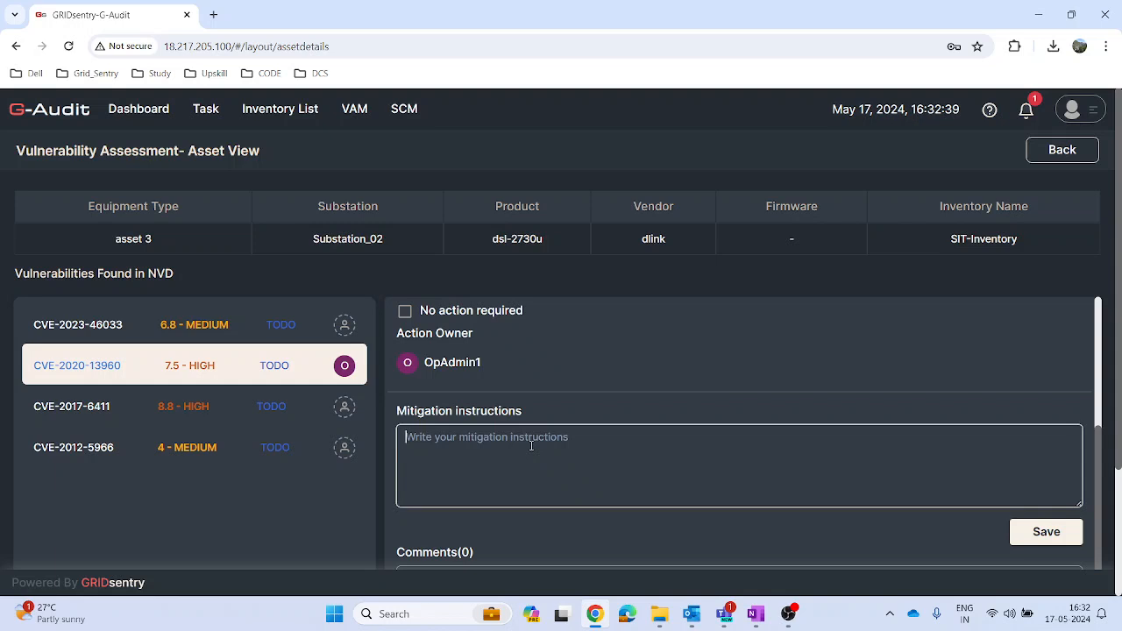
pyautogui.write('c')
pyautogui.press('BackSpace')
pyautogui.write('upgrade firmware to latest')
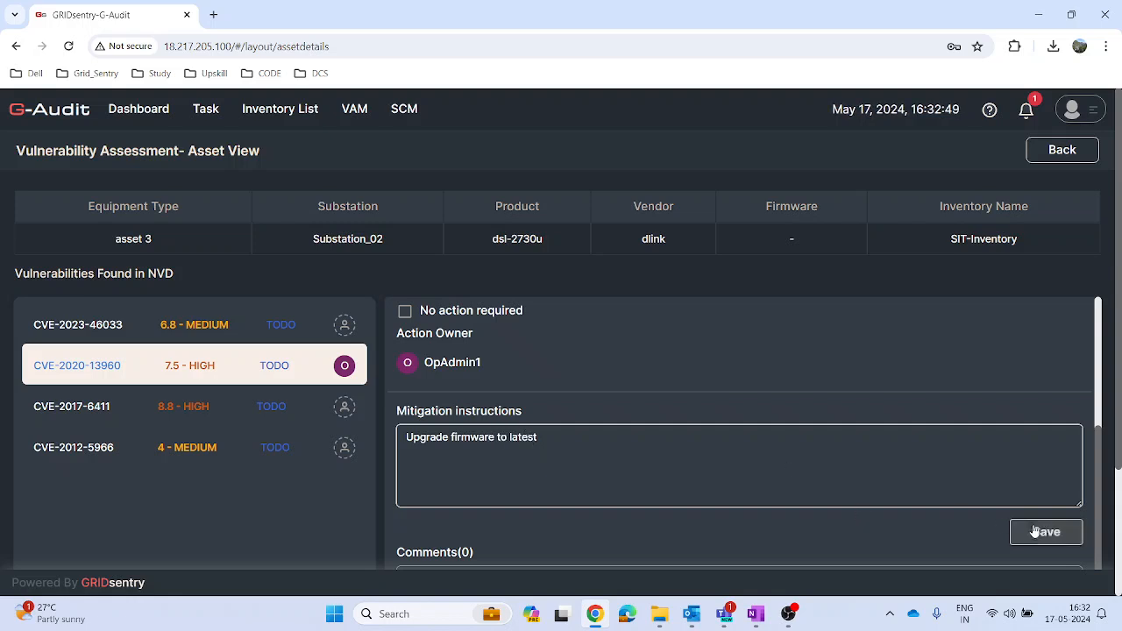
pyautogui.write(' version')
pyautogui.click(1047, 532)
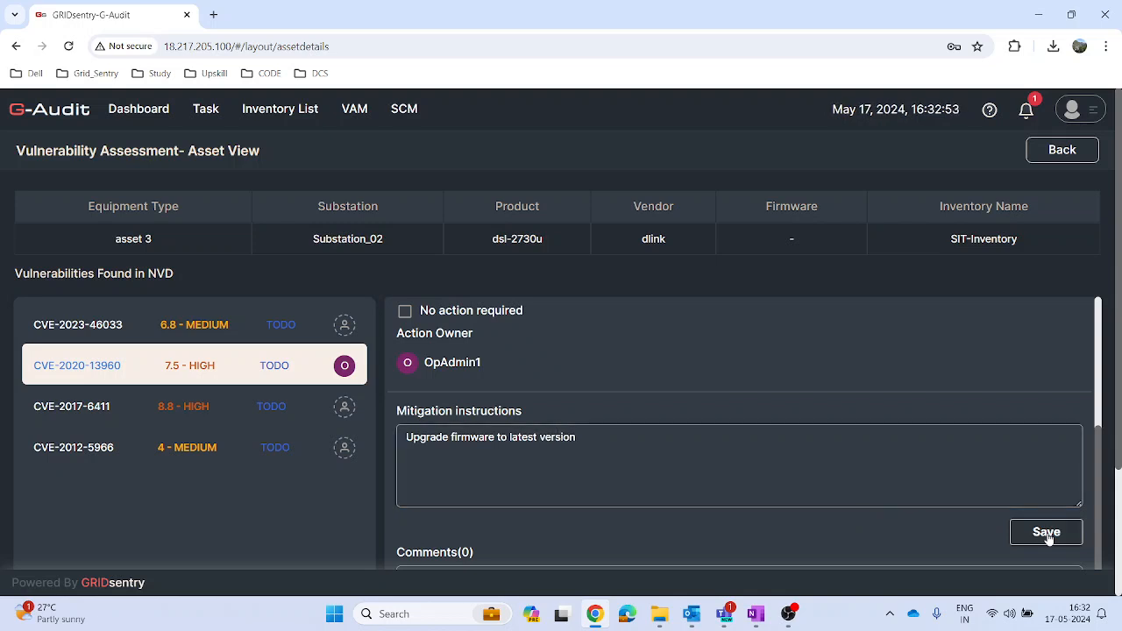
# Step: Add the comment "The firmware is available in the vendor website." to vulnerability CVE-2020-13960
pyautogui.scroll(-2, 1013, 519)
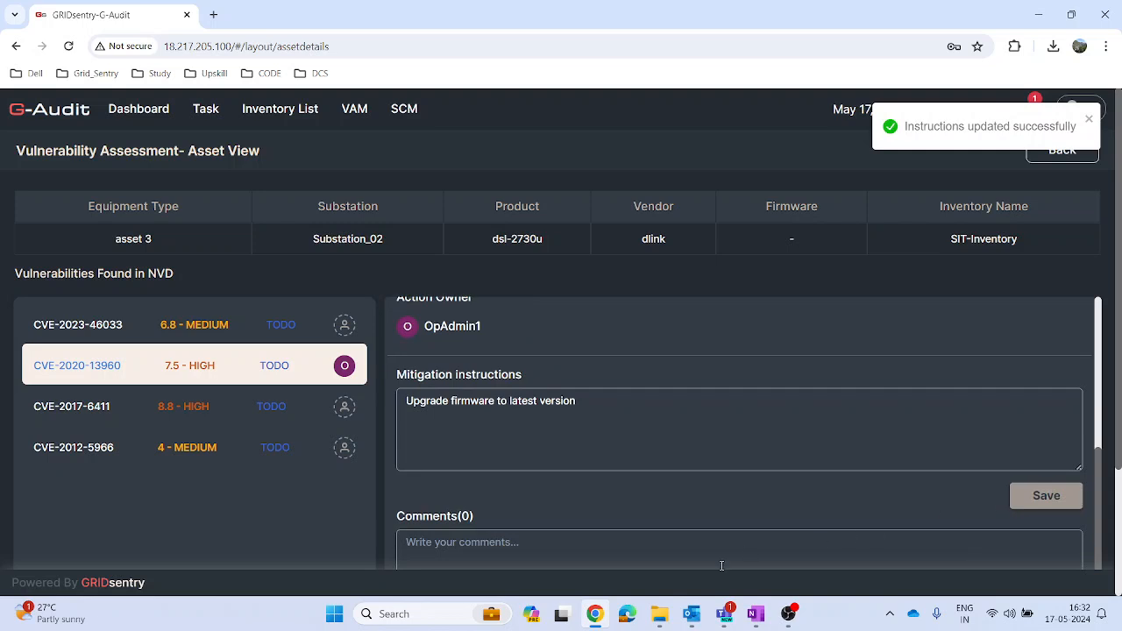
pyautogui.scroll(-1, 684, 553)
pyautogui.click(665, 482)
pyautogui.write('The firmw')
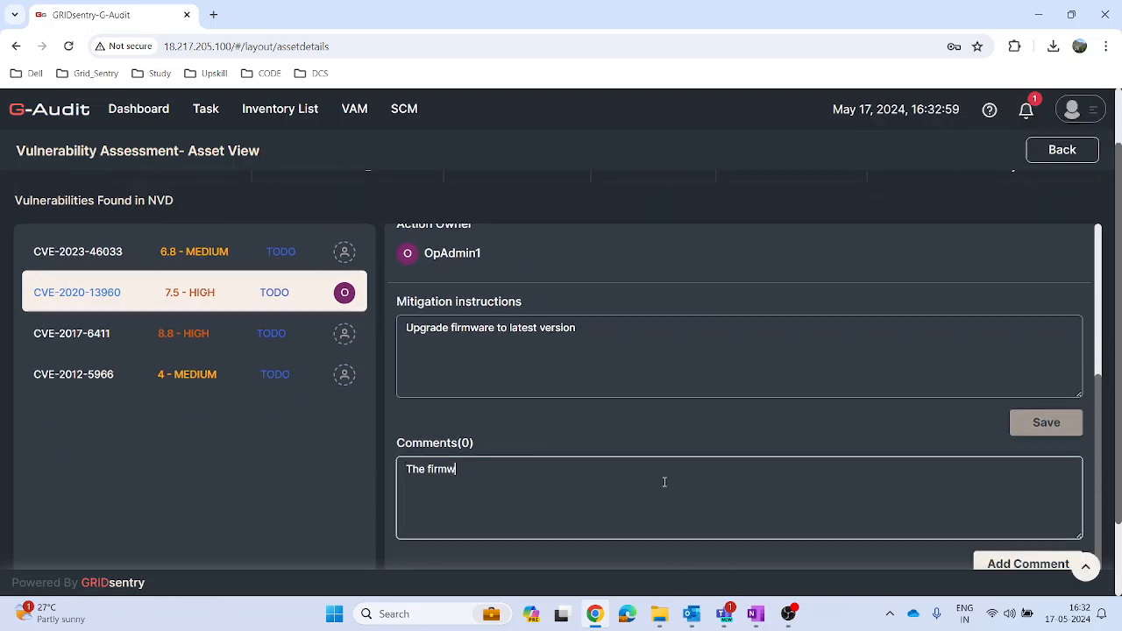
pyautogui.write('are is available in teh ')
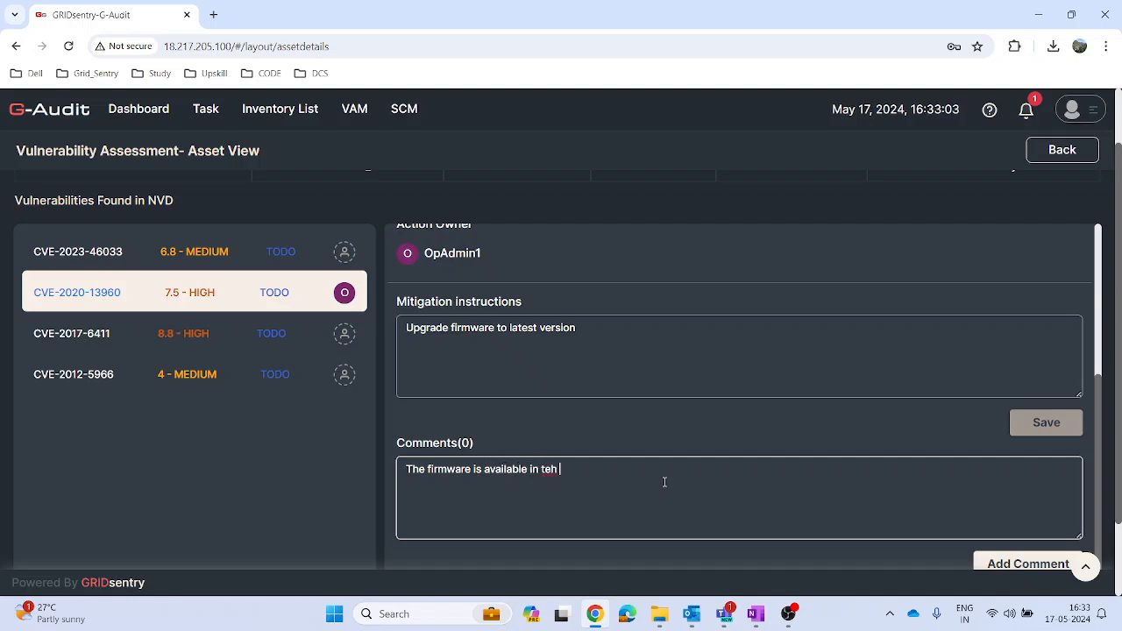
pyautogui.write('vendo')
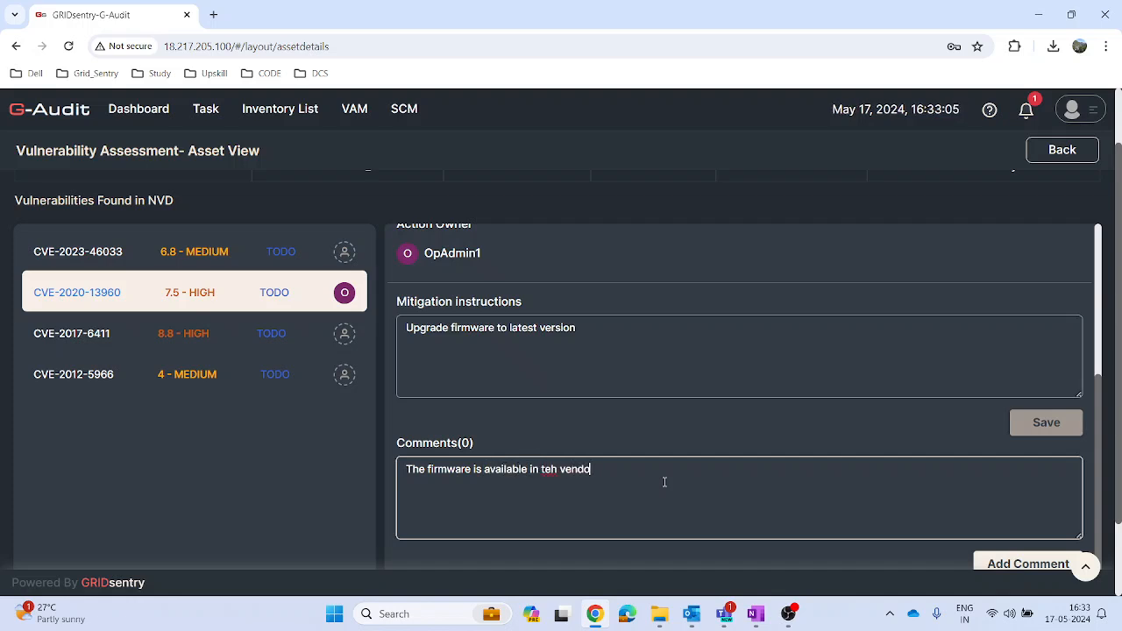
pyautogui.write('r website.')
pyautogui.press('BackSpace')
pyautogui.write('.')
pyautogui.doubleClick(548, 469)
pyautogui.write('the')
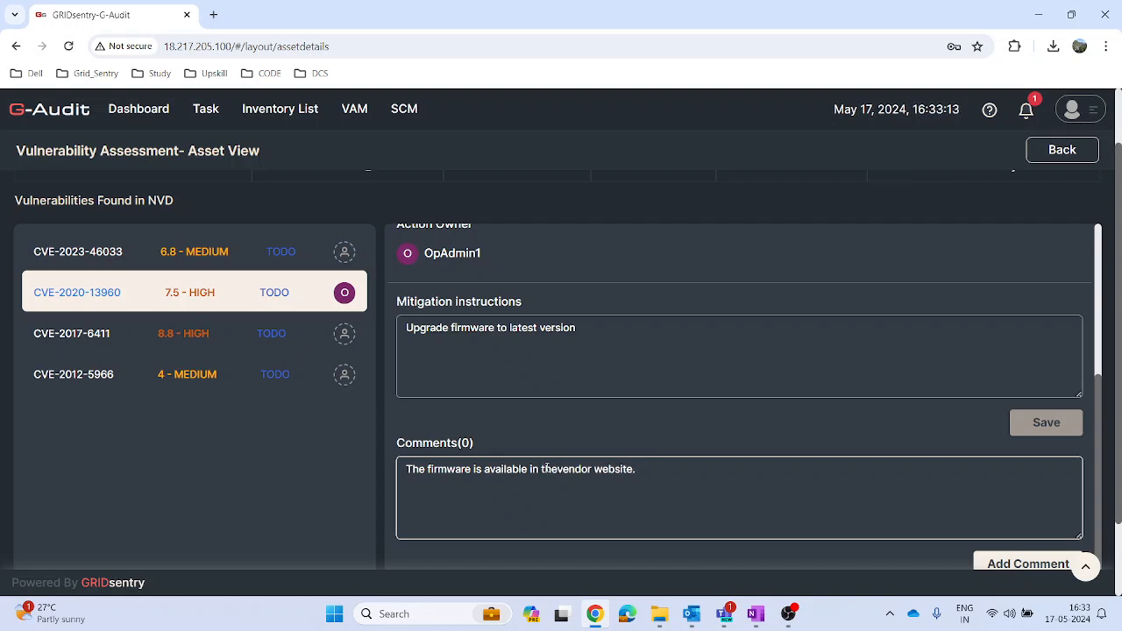
pyautogui.click(1000, 564)
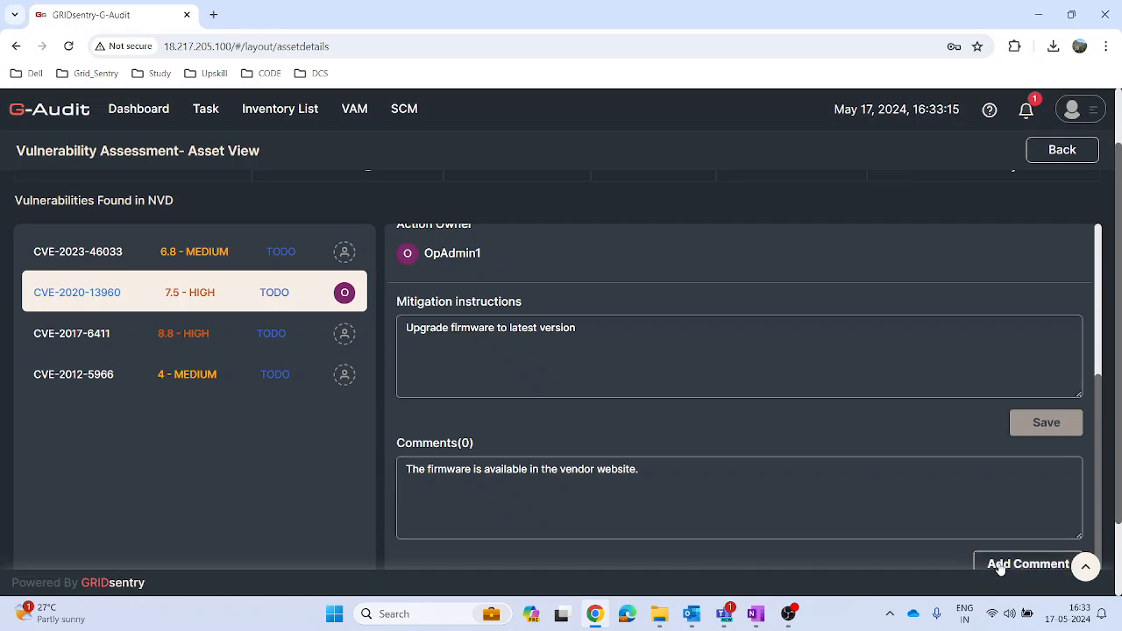
pyautogui.scroll(-1, 1114, 480)
pyautogui.scroll(3, 1102, 296)
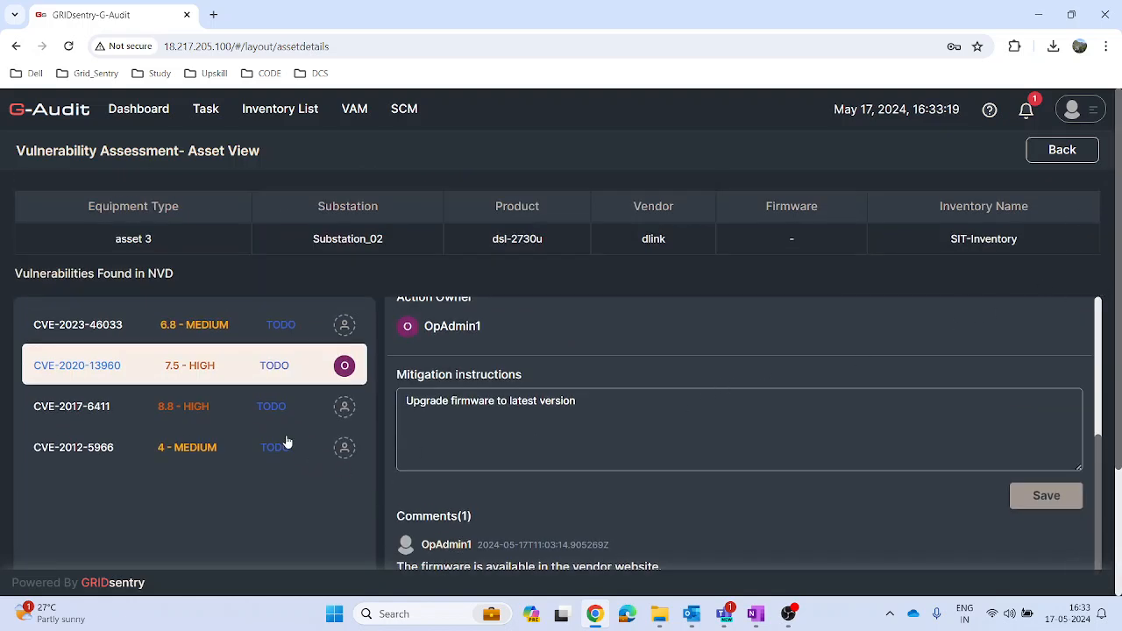
# Step: Leave the asset view and set the action status of the CVE-2020-13960 task to In Progress
pyautogui.click(1065, 152)
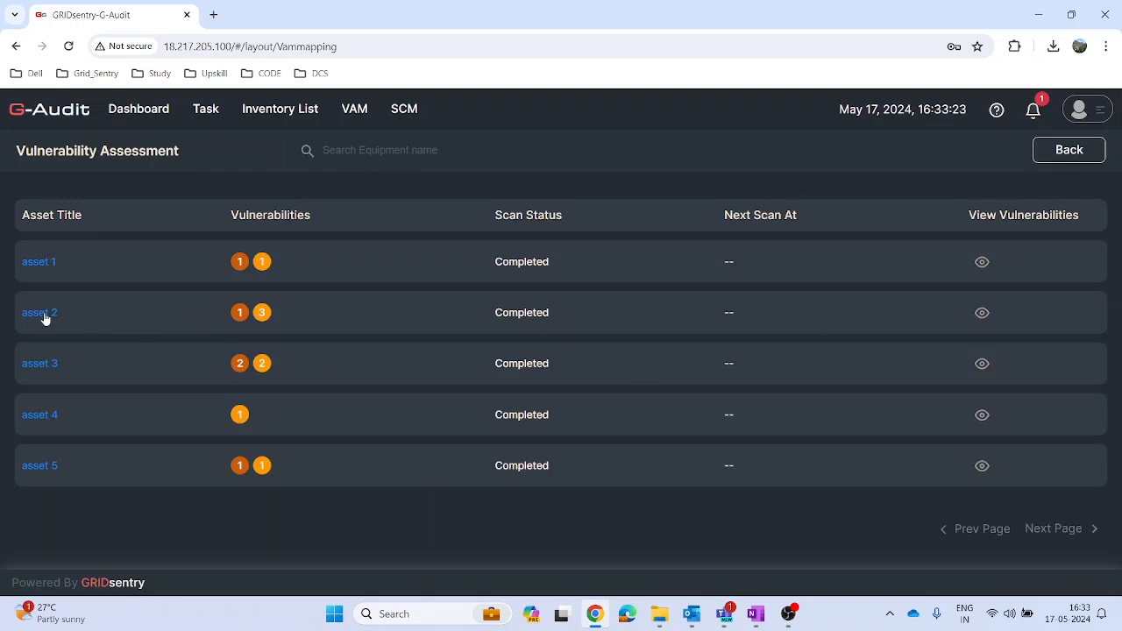
pyautogui.click(206, 112)
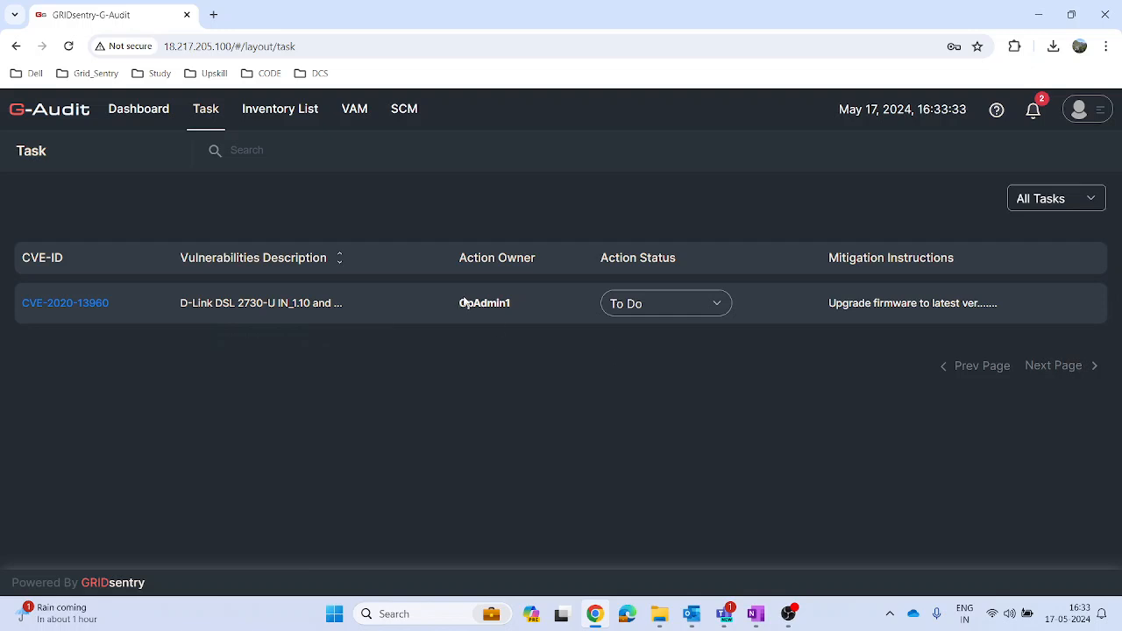
pyautogui.click(715, 305)
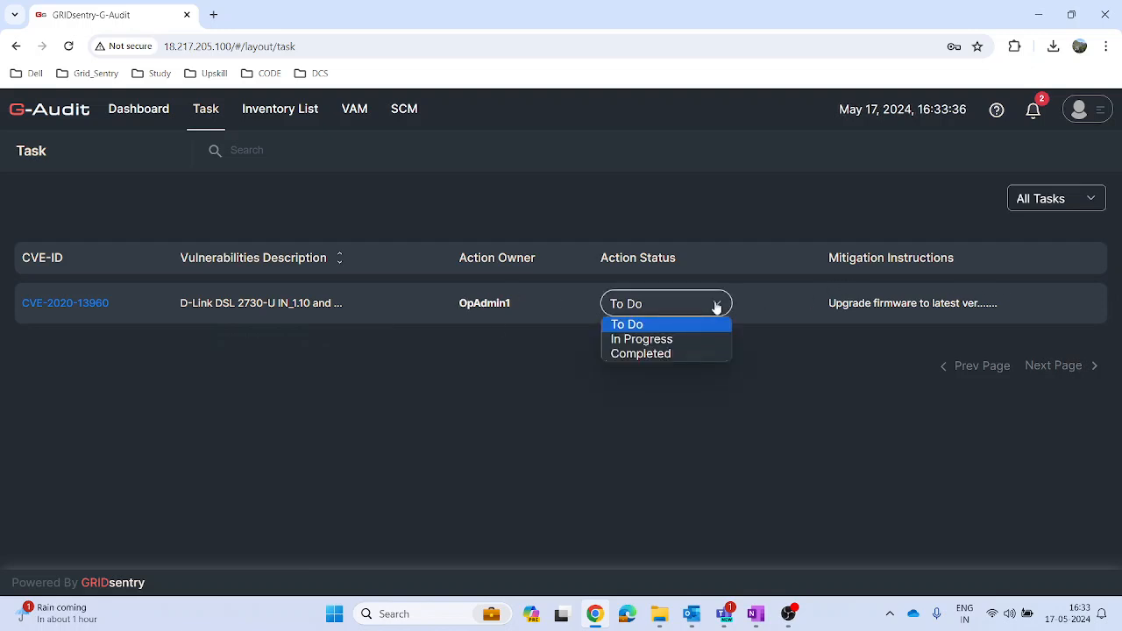
pyautogui.click(648, 342)
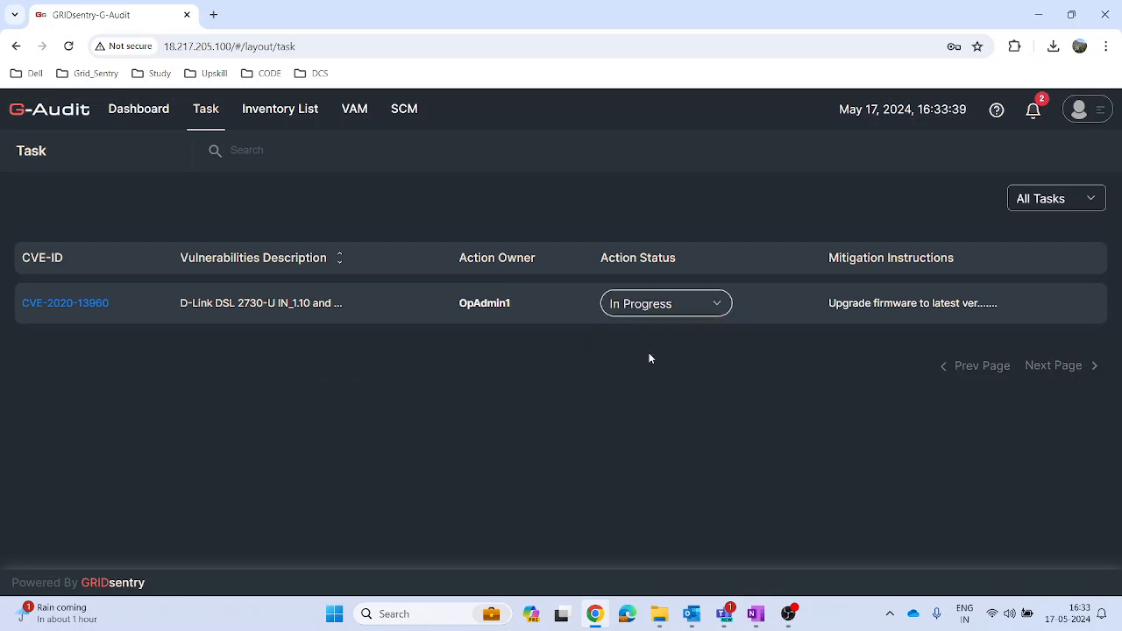
# Step: Check the vulnerability statuses of asset 3 in SIT-Inventory and return to the vulnerability assessment overview
pyautogui.click(358, 114)
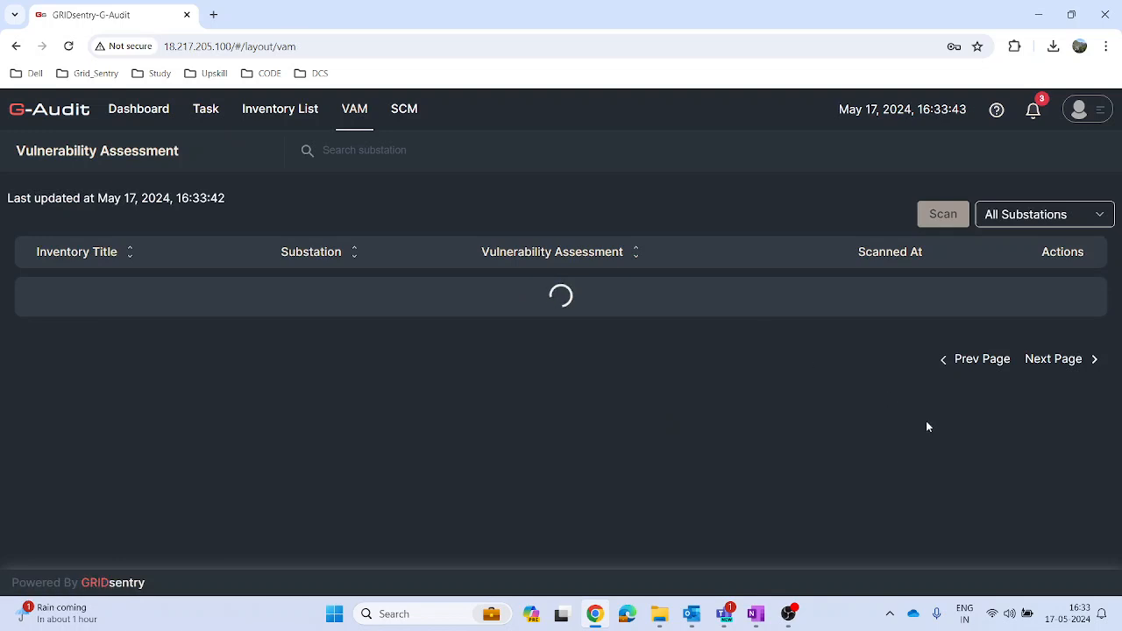
pyautogui.click(1055, 353)
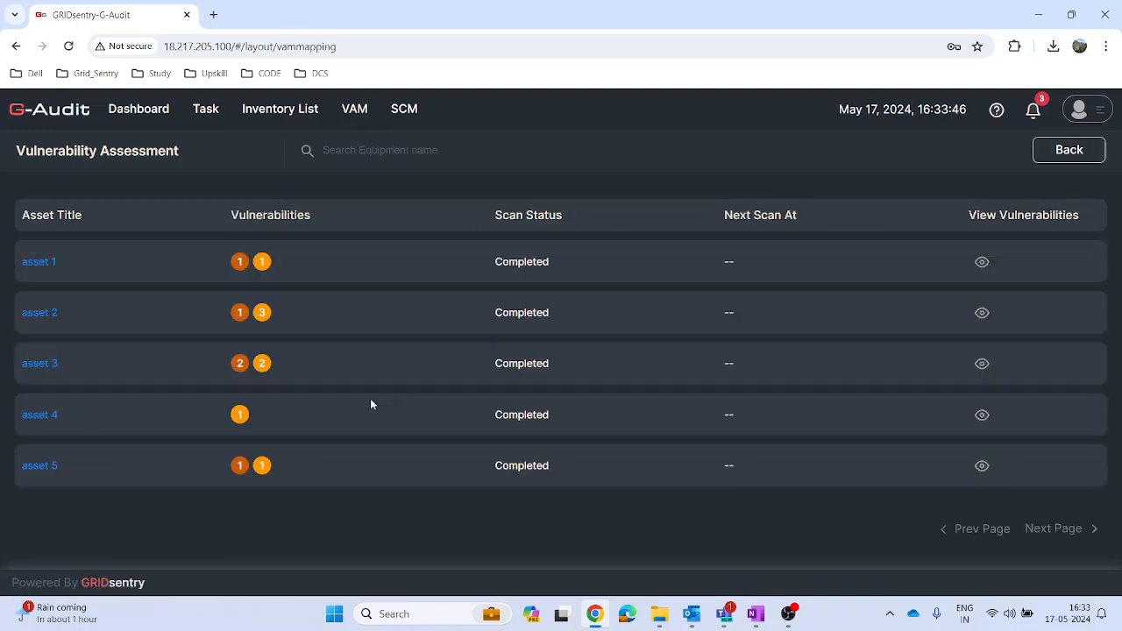
pyautogui.click(39, 363)
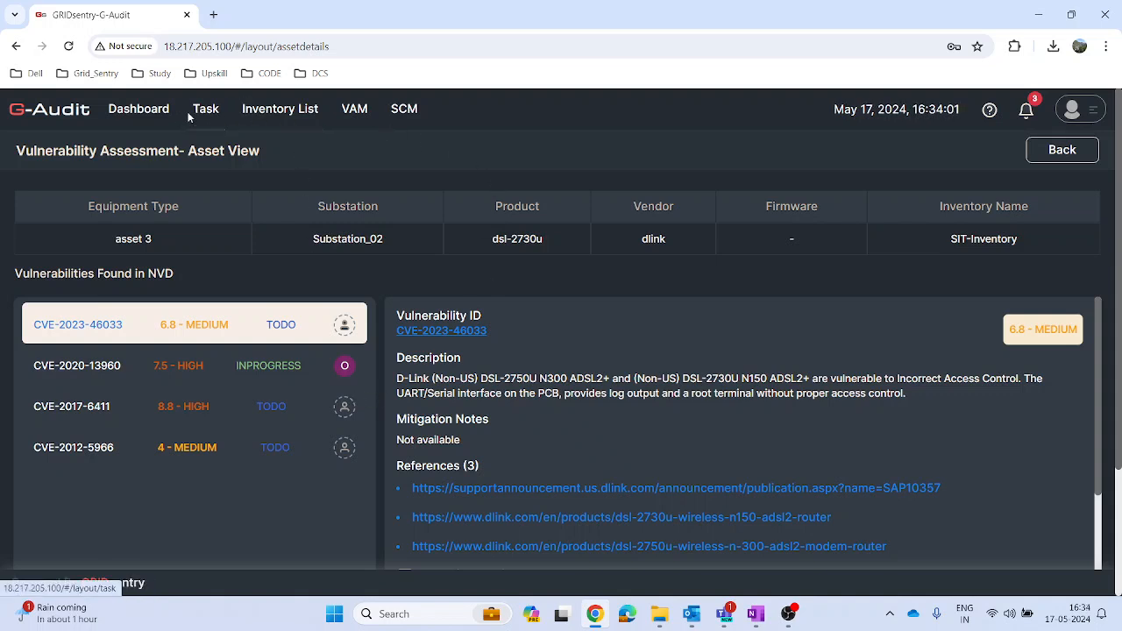
pyautogui.click(356, 111)
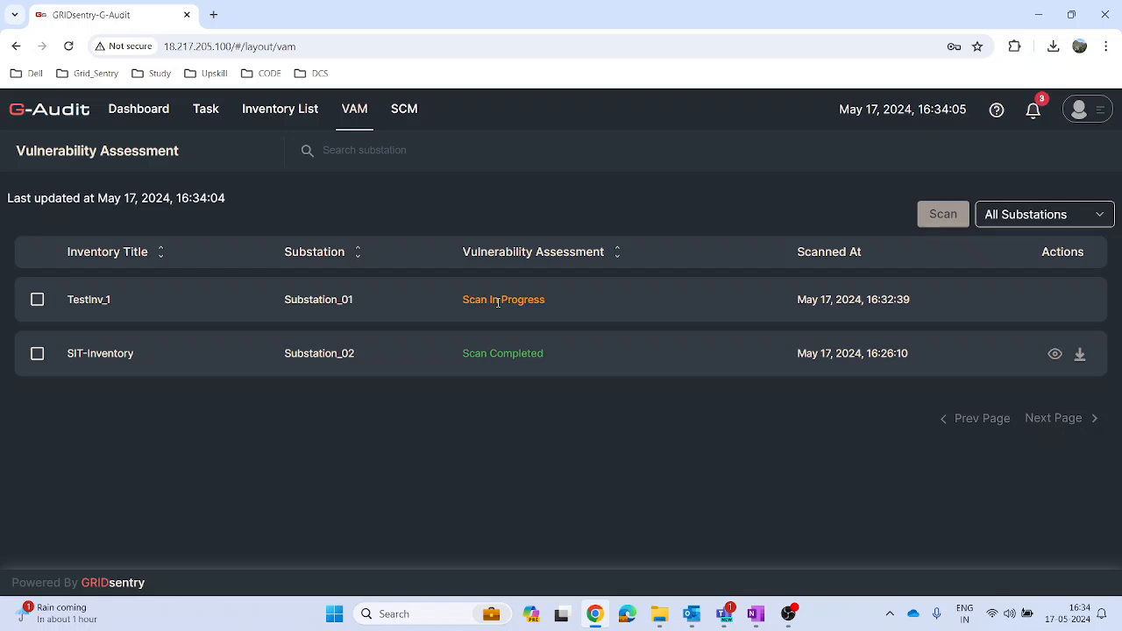
# Step: Open the form for setting a new VAM periodic schedule in the account settings
pyautogui.click(1078, 112)
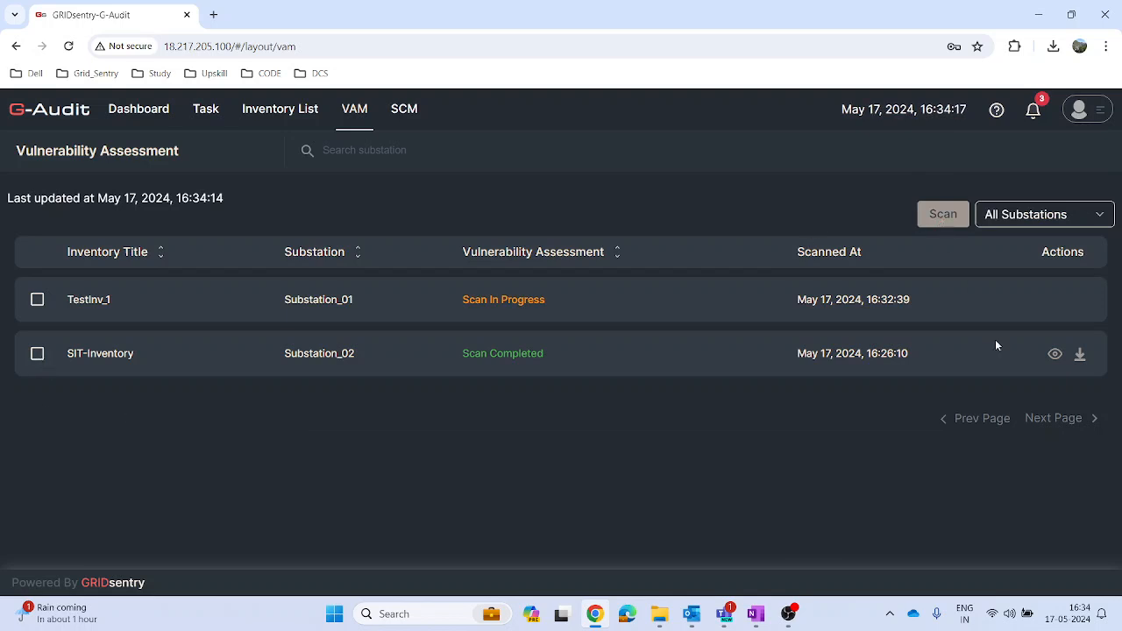
pyautogui.moveTo(1079, 114)
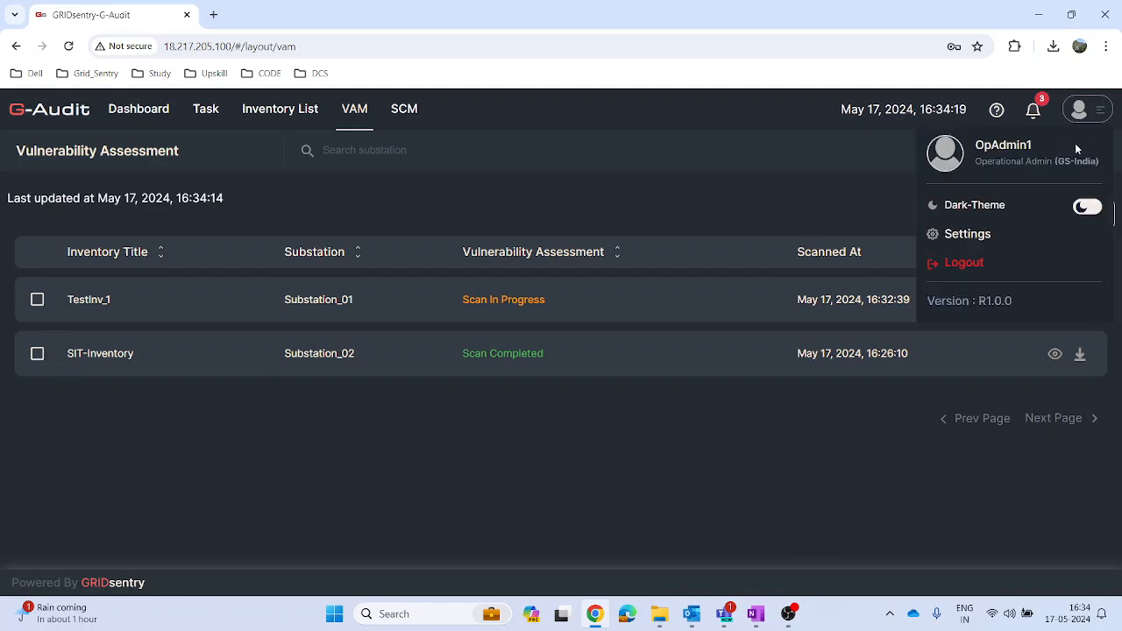
pyautogui.click(968, 237)
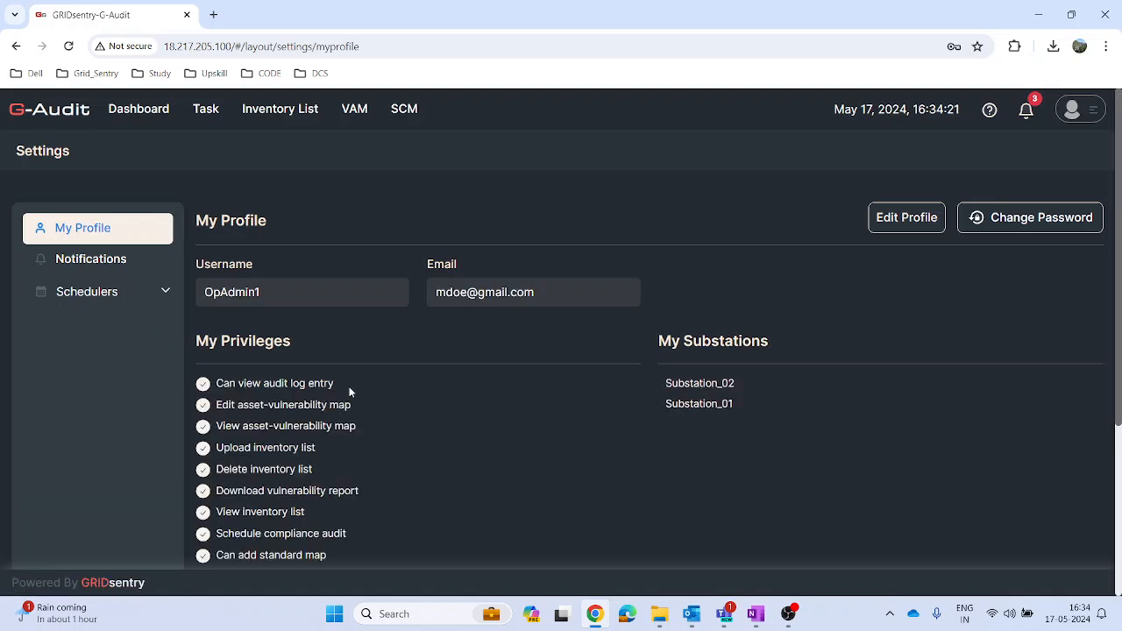
pyautogui.click(164, 327)
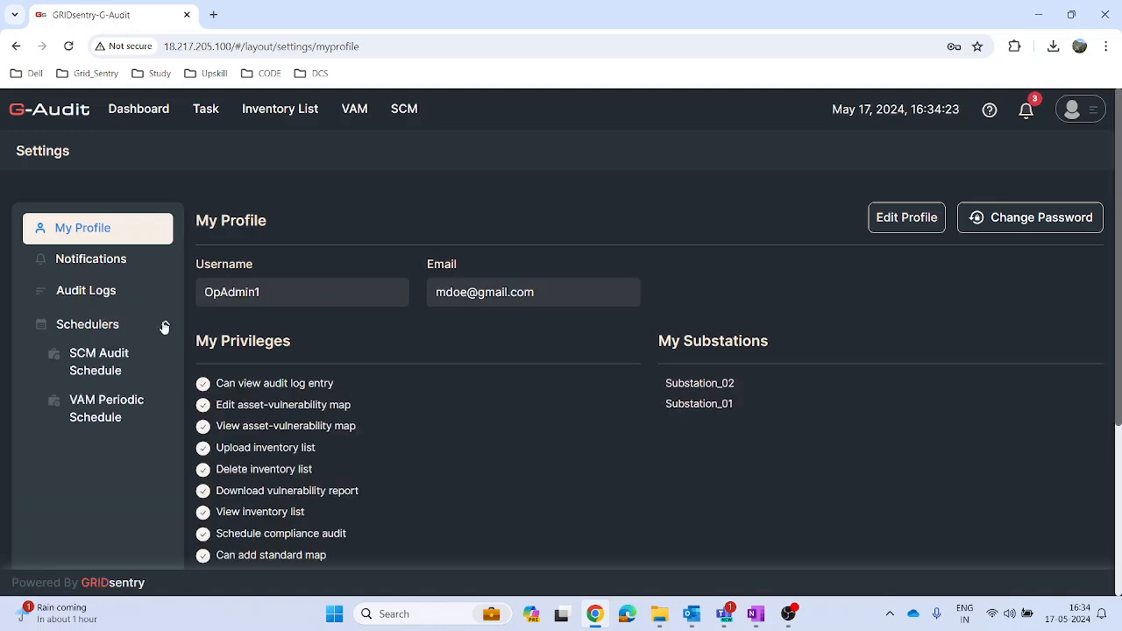
pyautogui.click(99, 410)
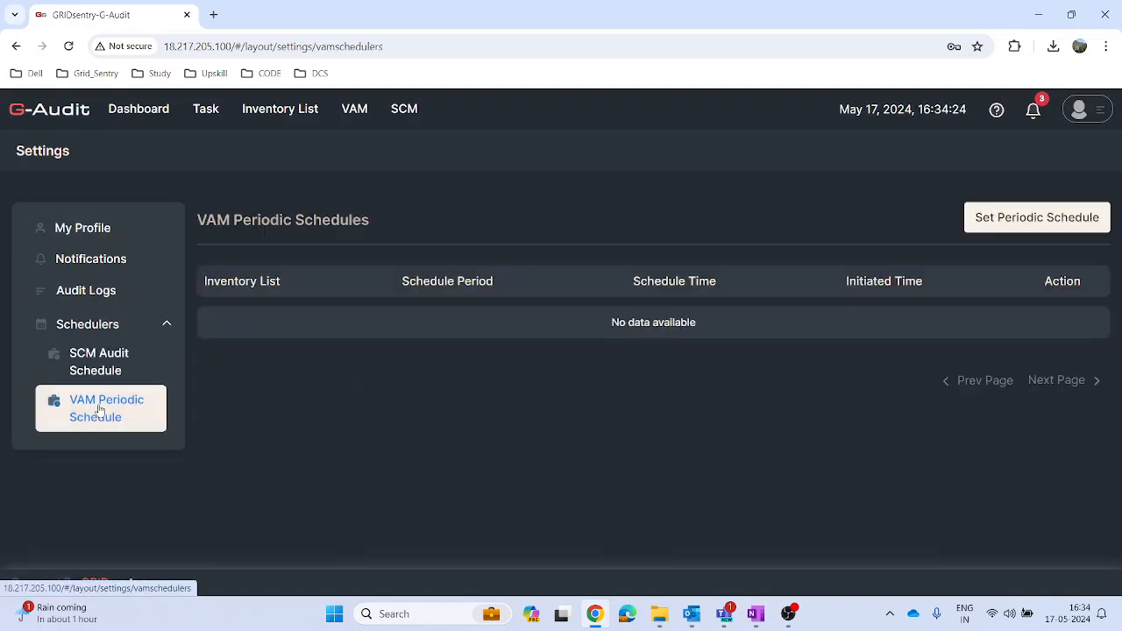
pyautogui.click(987, 225)
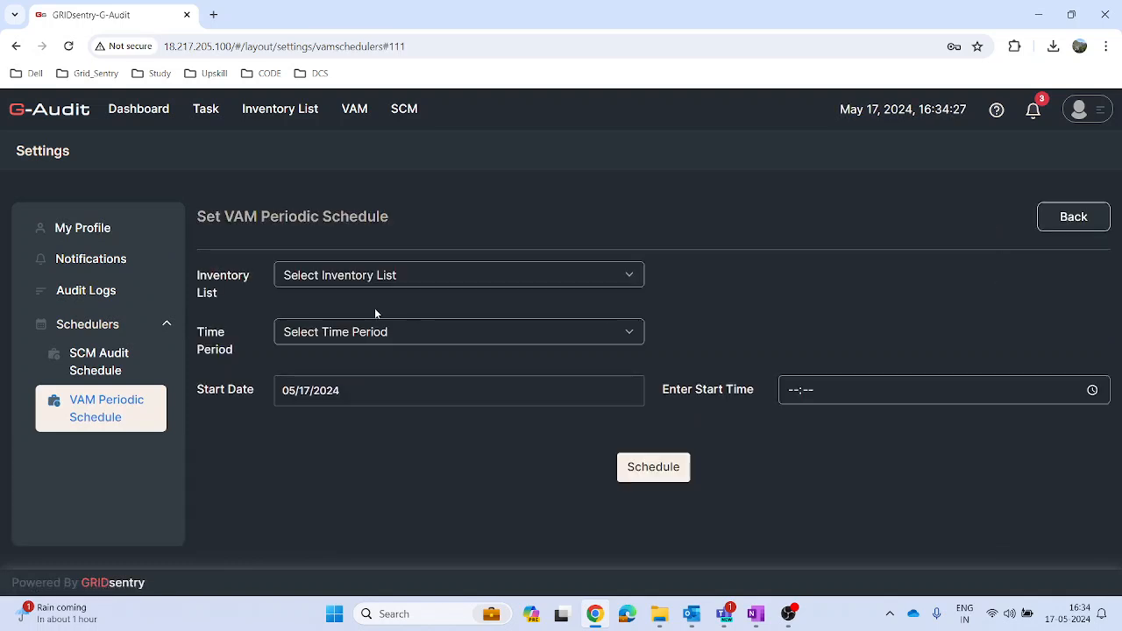
# Step: Examine the schedule form's inventory list and time period options, then return to the vulnerability assessment overview
pyautogui.click(617, 277)
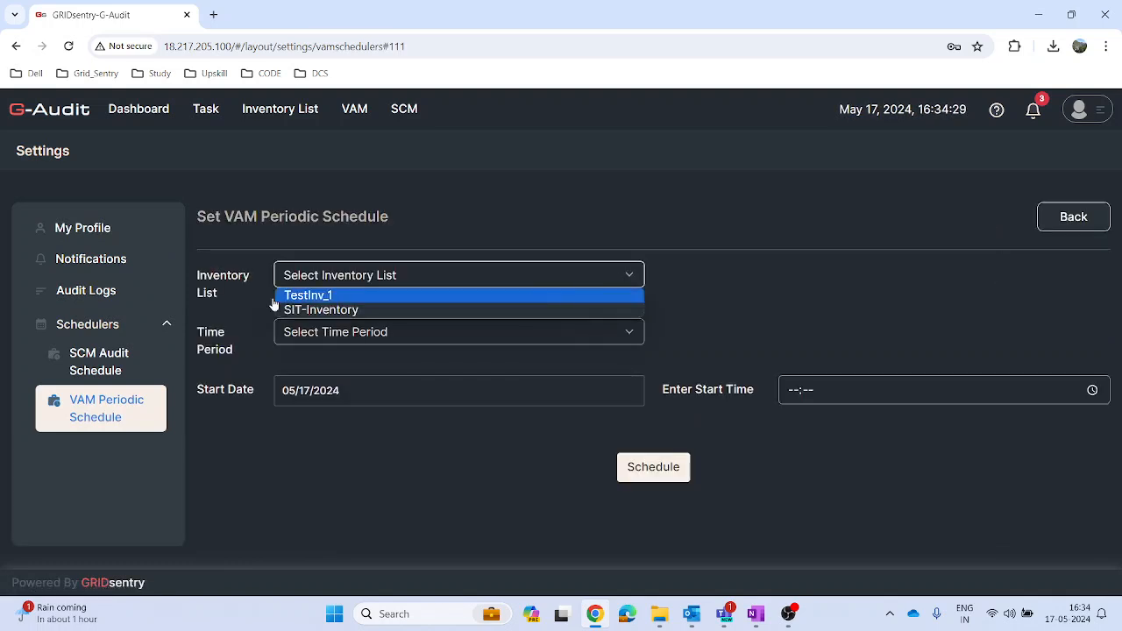
pyautogui.click(401, 454)
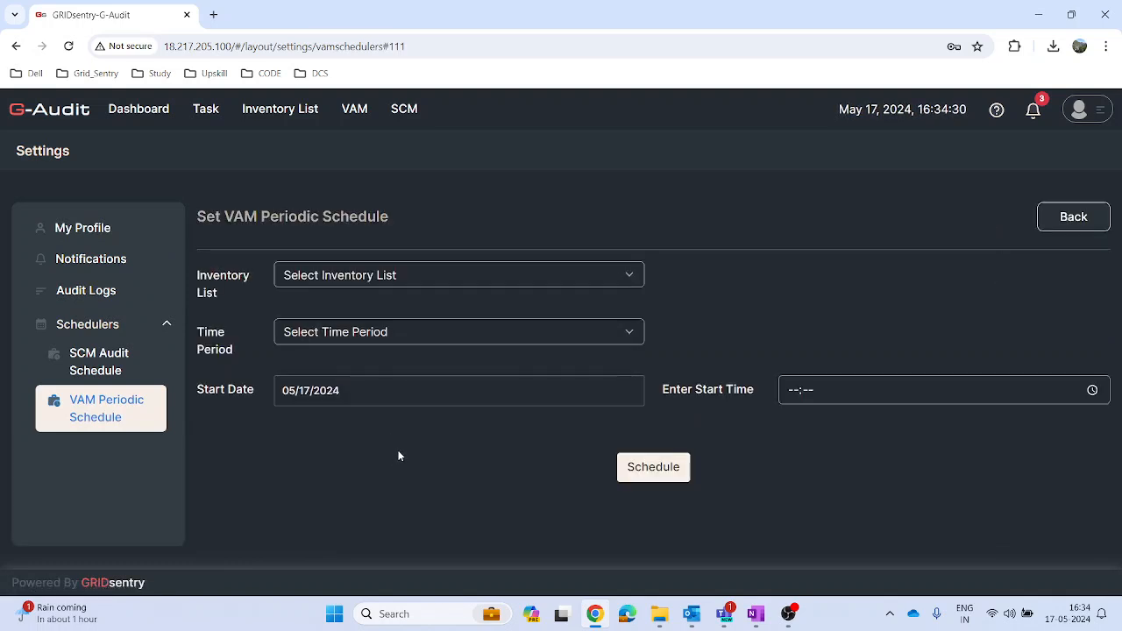
pyautogui.click(627, 332)
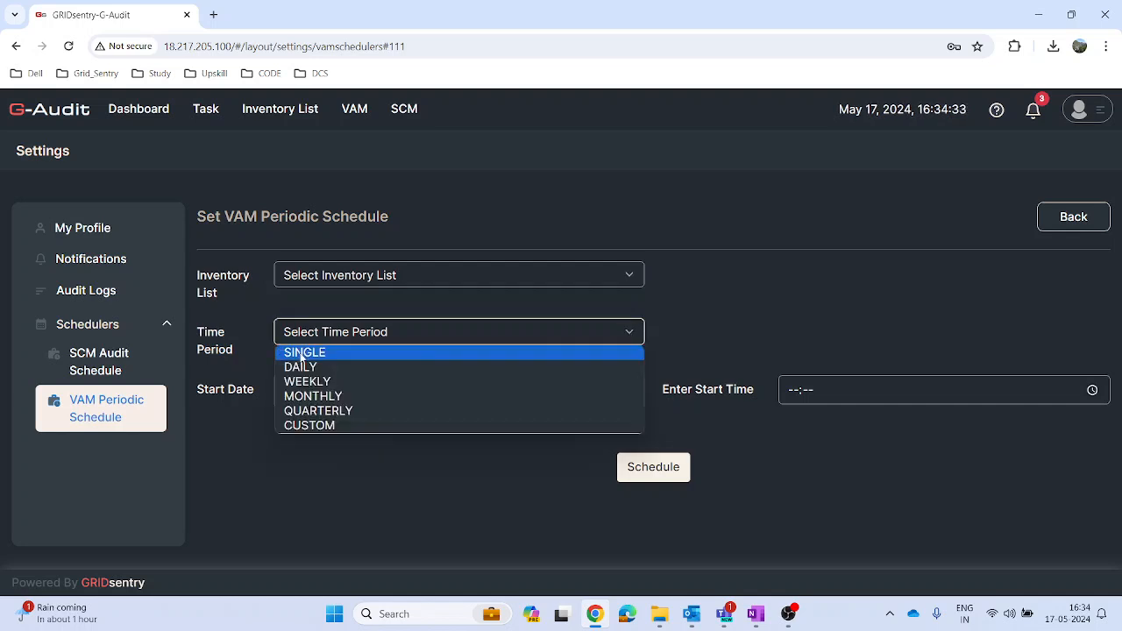
pyautogui.click(347, 481)
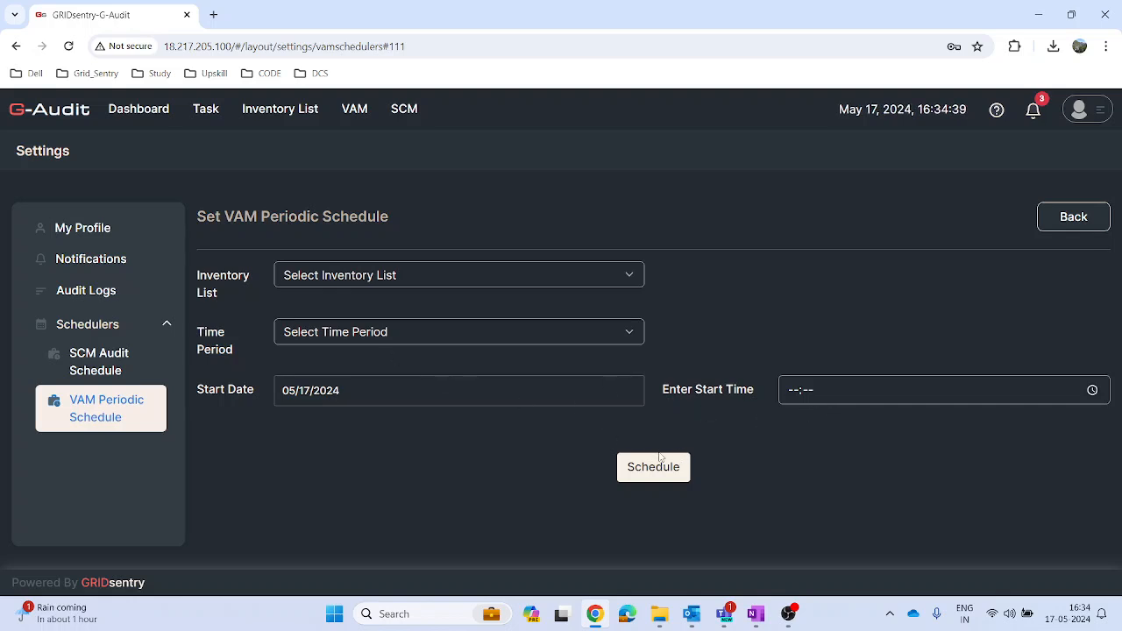
pyautogui.click(355, 114)
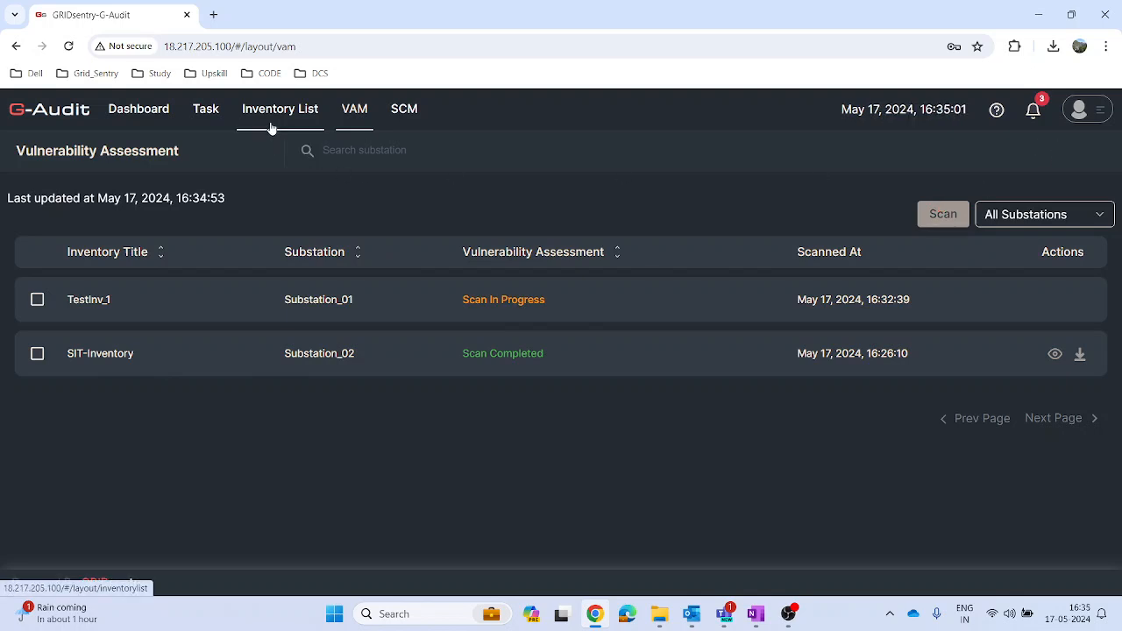
# Step: Examine the dashboard's substation, inventory and asset totals and its scan, task and compliance audit status charts
pyautogui.click(171, 121)
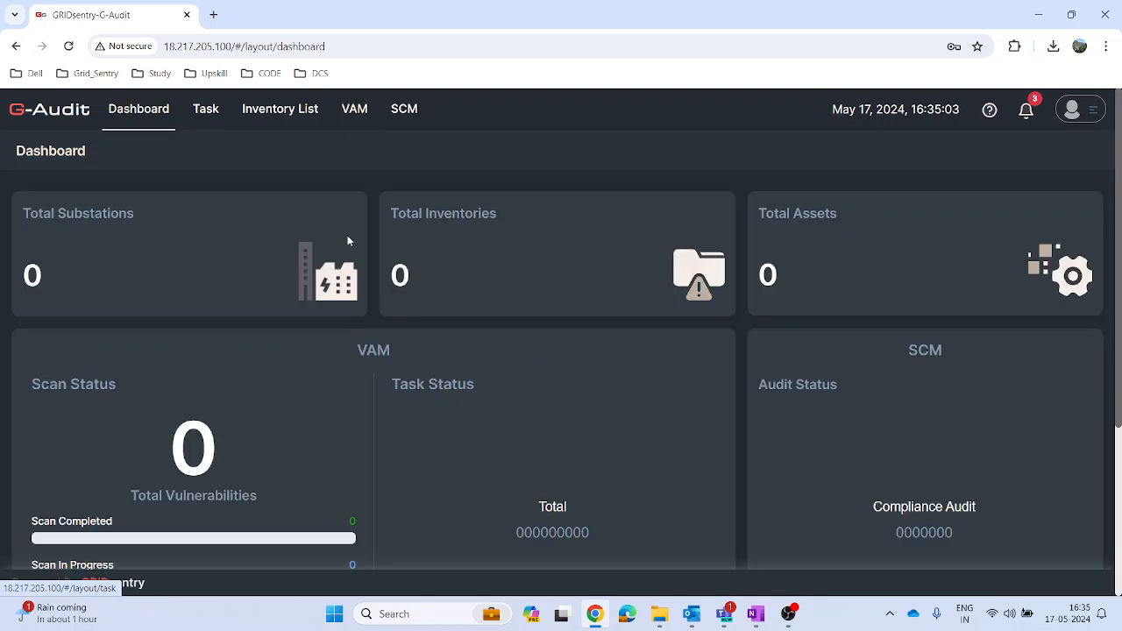
pyautogui.scroll(-1, 1118, 311)
pyautogui.scroll(-1, 1119, 310)
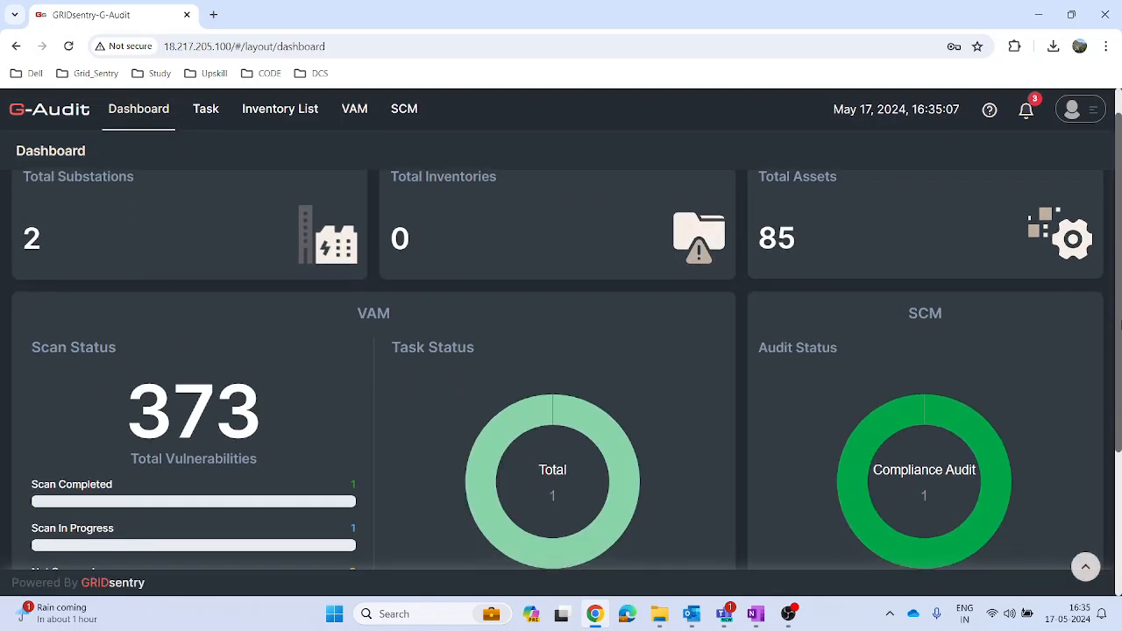
pyautogui.scroll(1, 1119, 325)
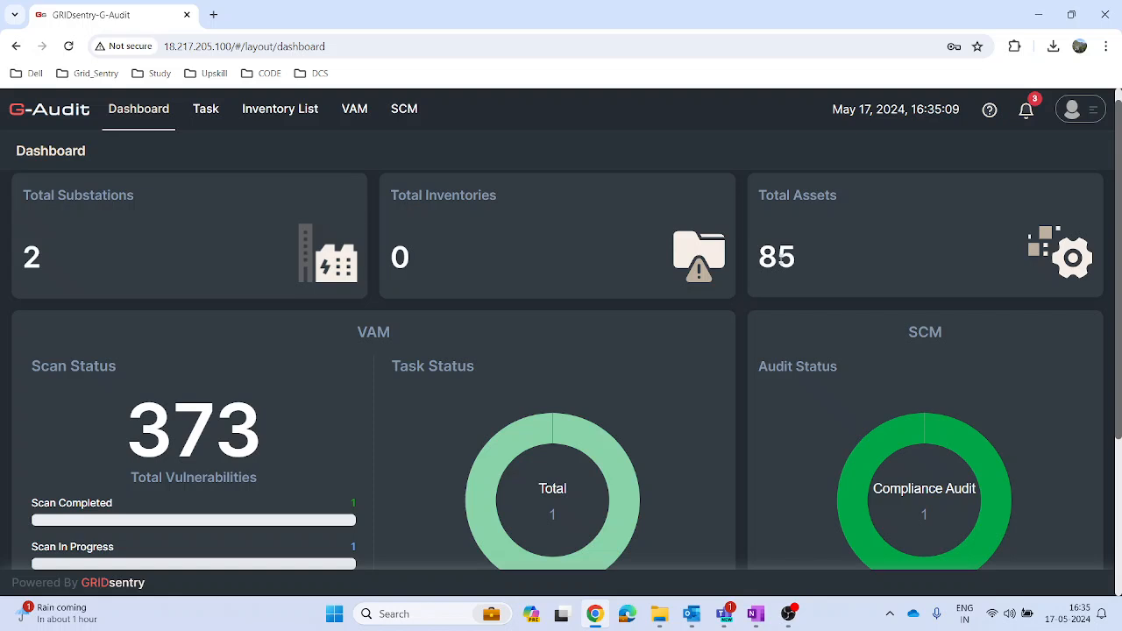
pyautogui.scroll(-3, 1120, 271)
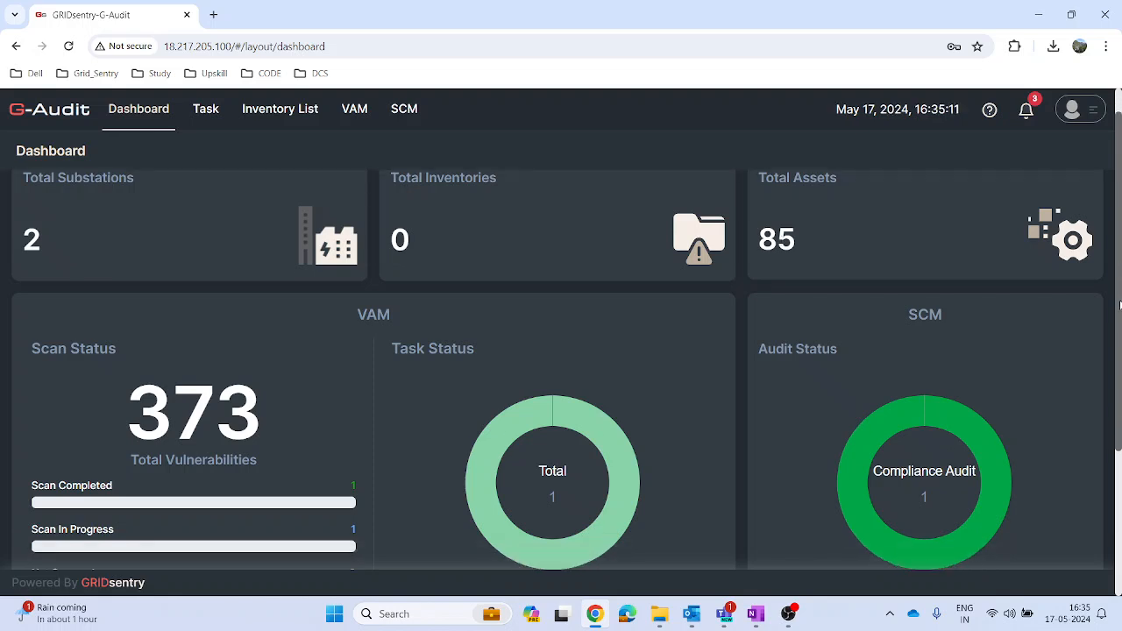
pyautogui.scroll(-2, 1119, 324)
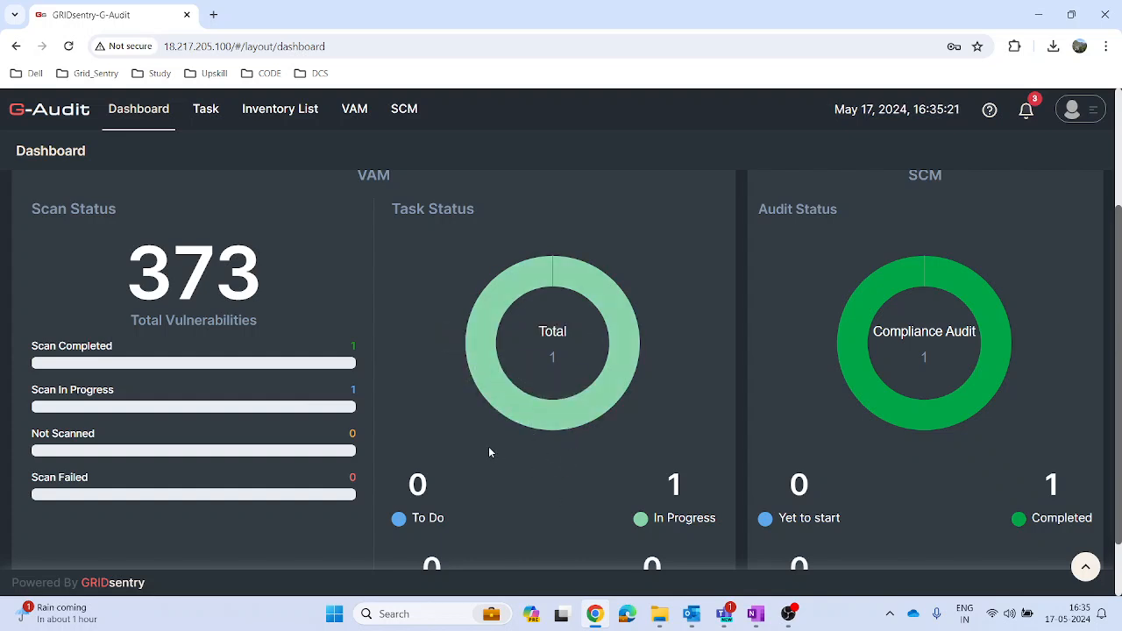
pyautogui.scroll(-1, 490, 452)
pyautogui.scroll(1, 561, 408)
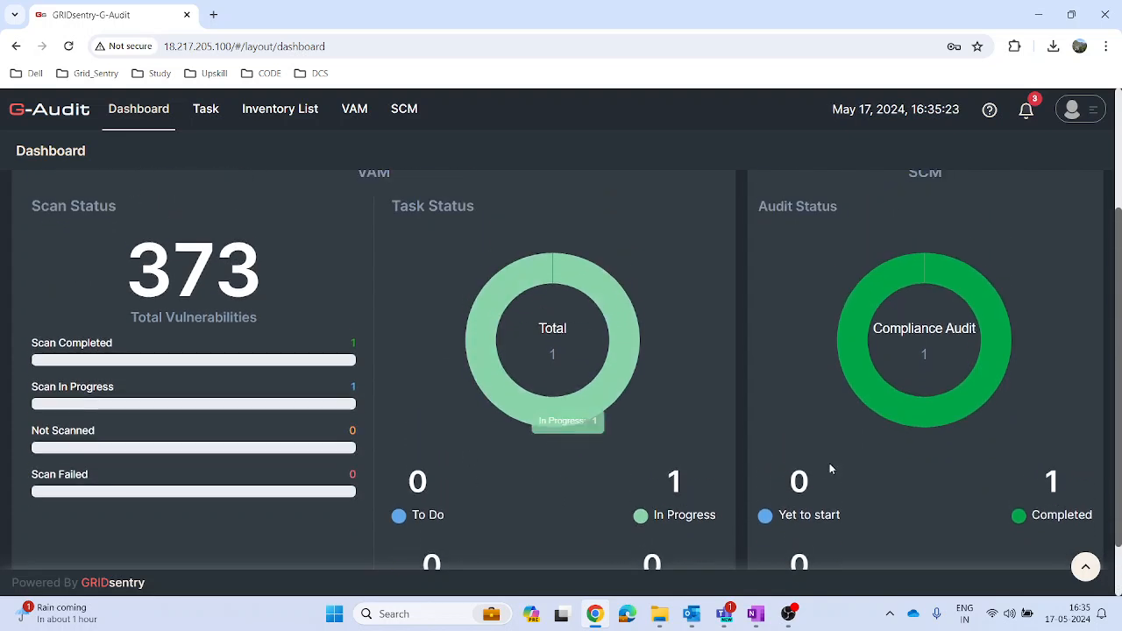
pyautogui.scroll(-1, 903, 486)
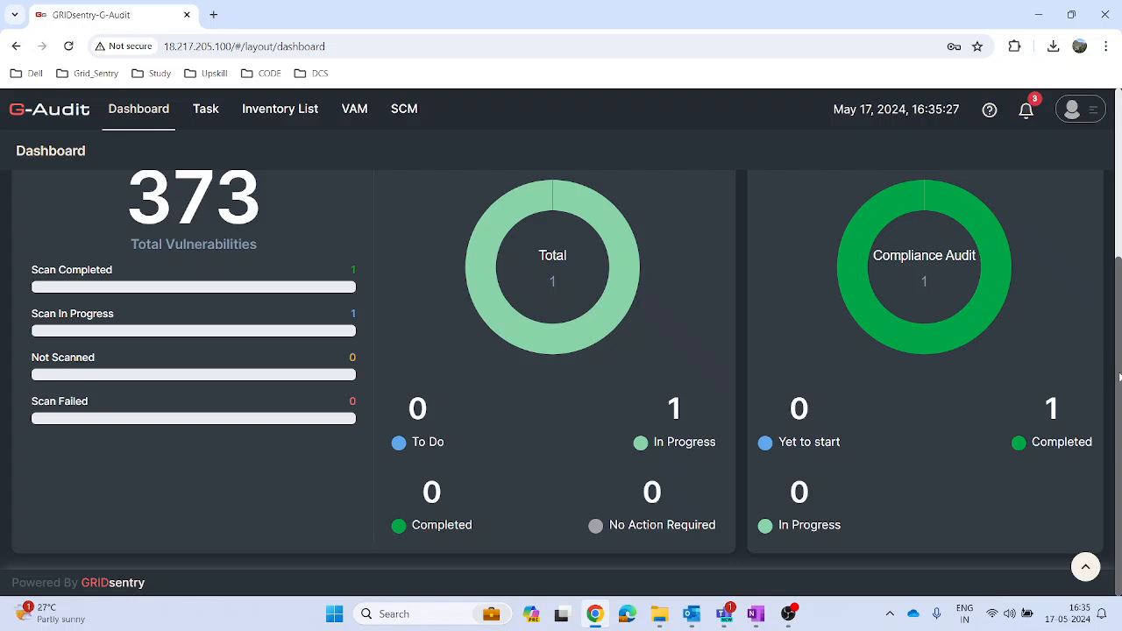
pyautogui.scroll(3, 1111, 339)
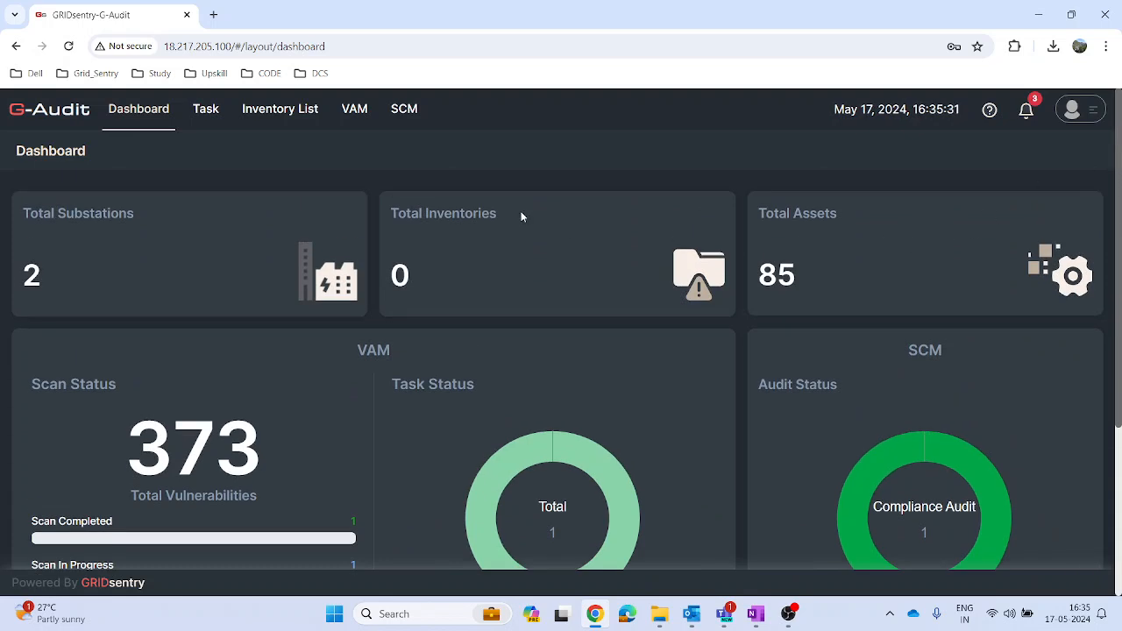
# Step: Open the audit logs in the account settings to view the recorded actions, times and users
pyautogui.click(1071, 111)
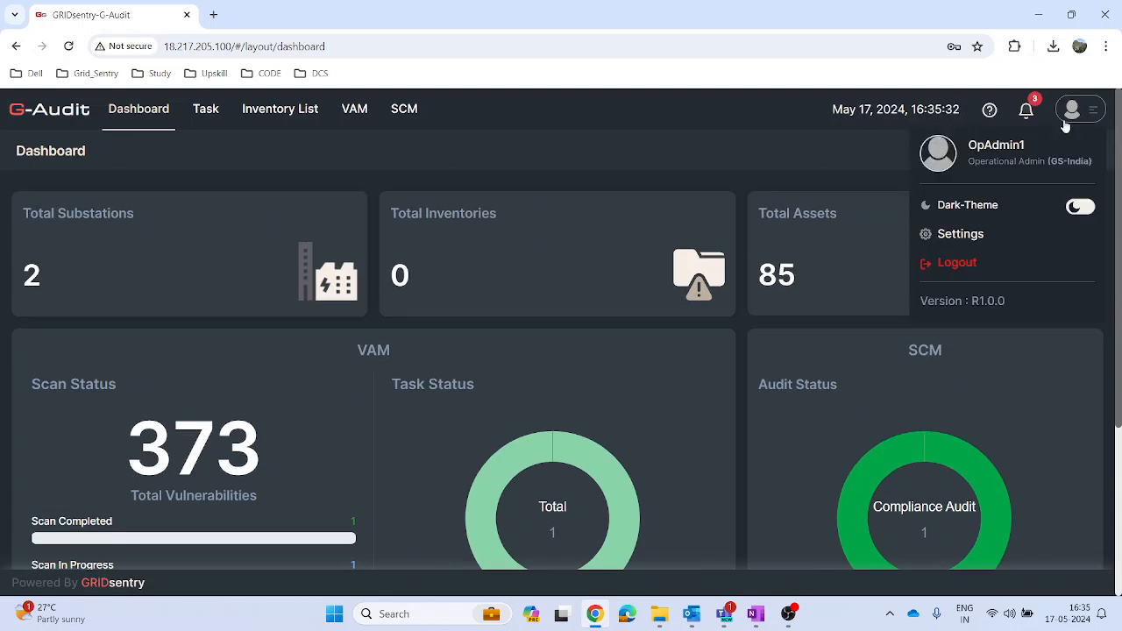
pyautogui.click(965, 235)
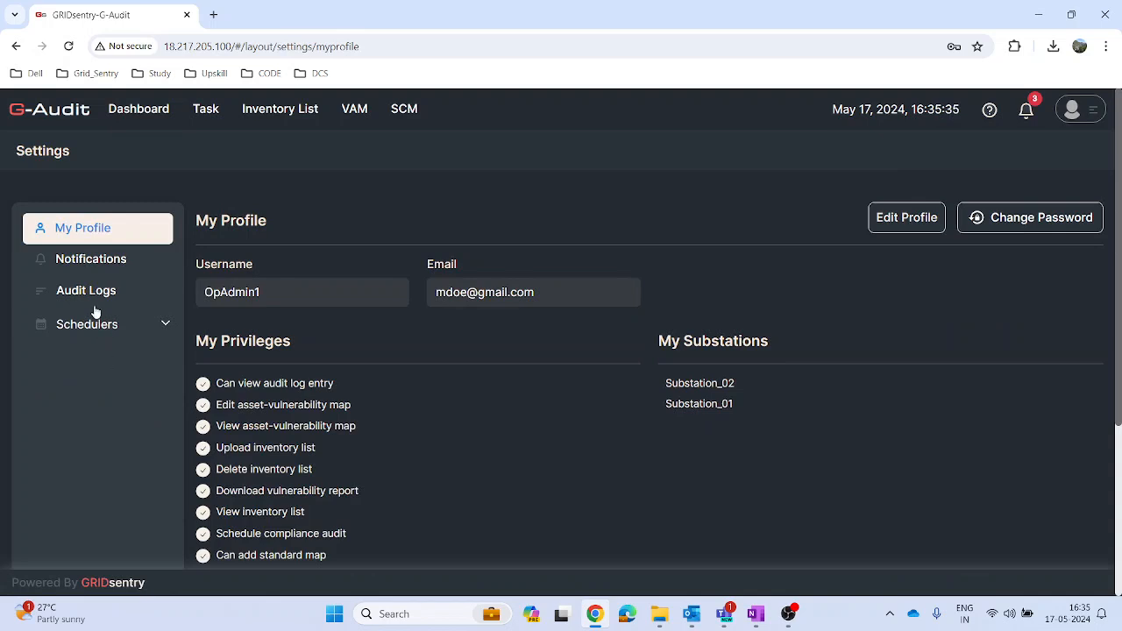
pyautogui.click(91, 292)
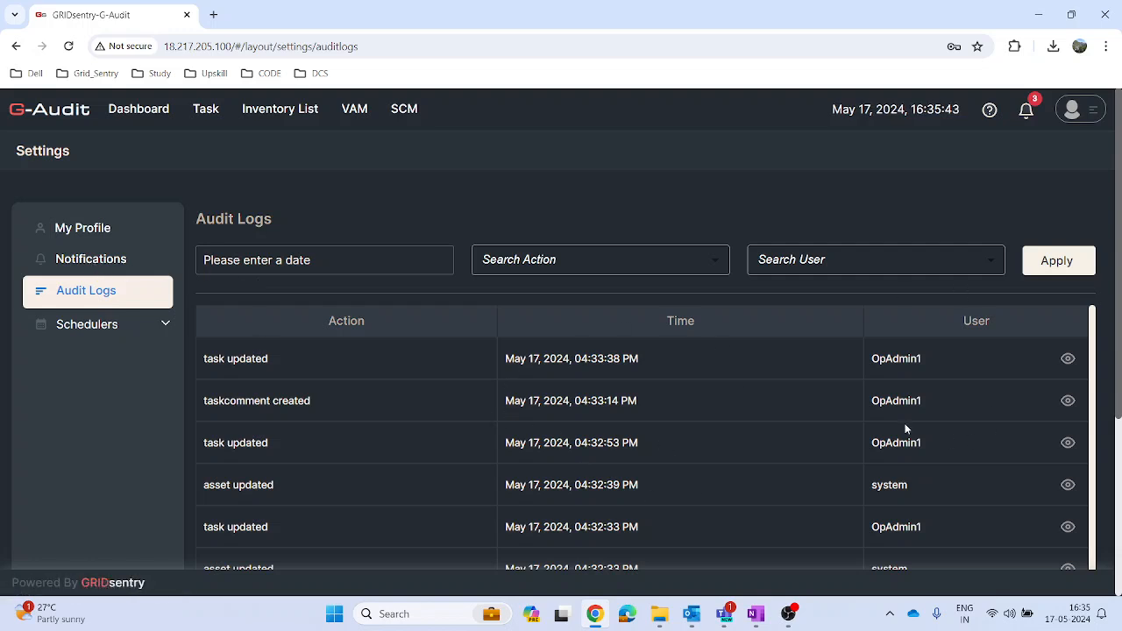
# Step: View the account's notification list and log out of the OpAdmin1 account
pyautogui.click(66, 258)
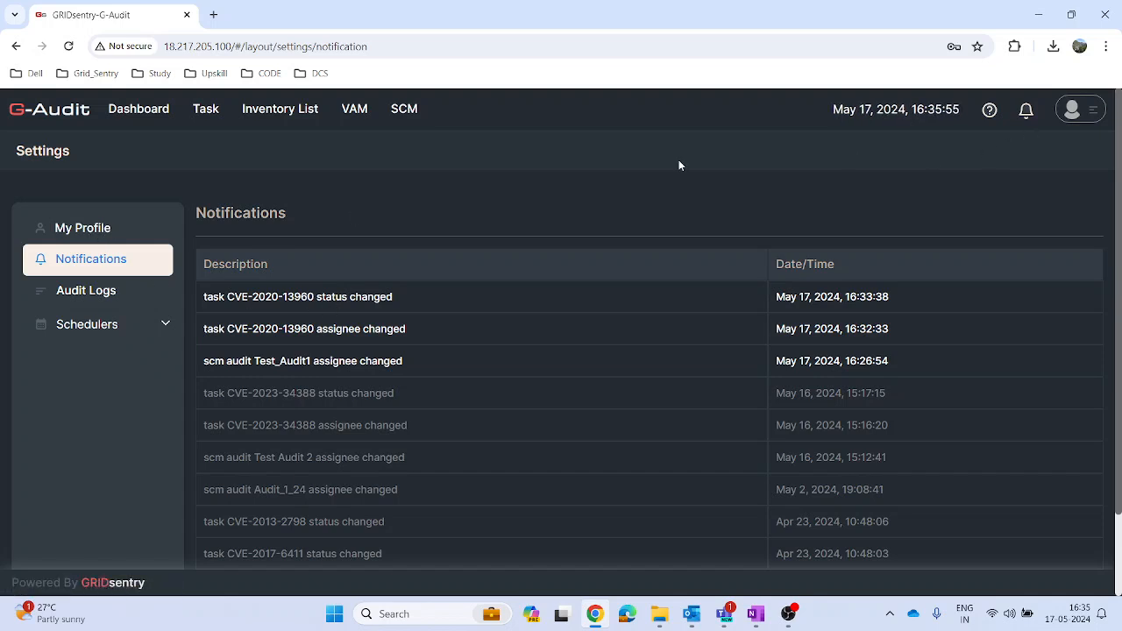
pyautogui.click(1081, 112)
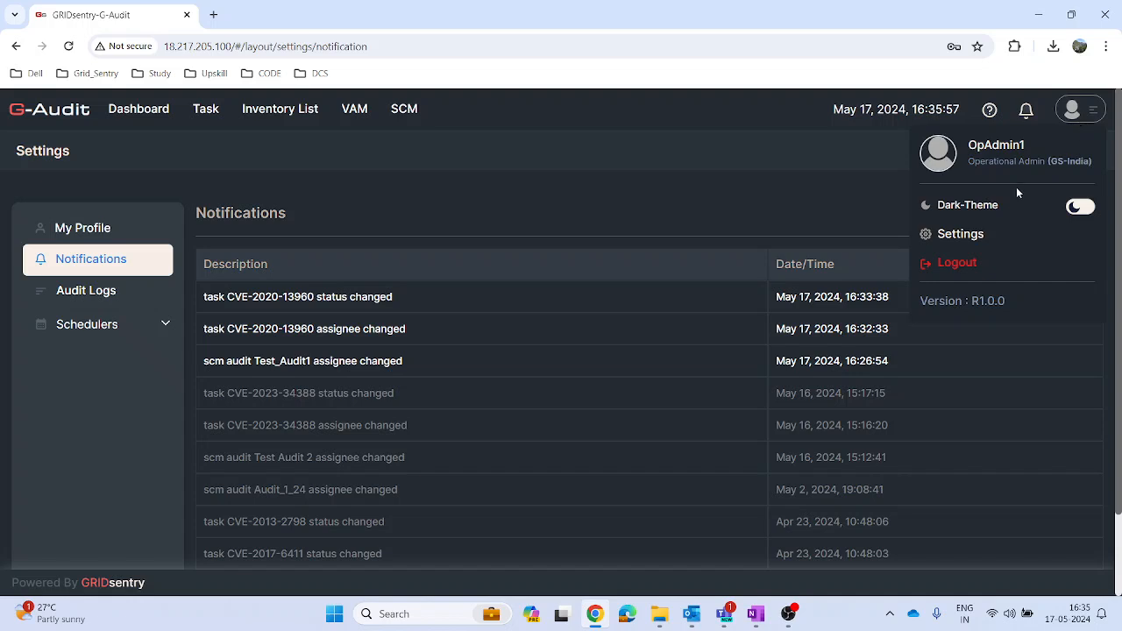
pyautogui.click(957, 263)
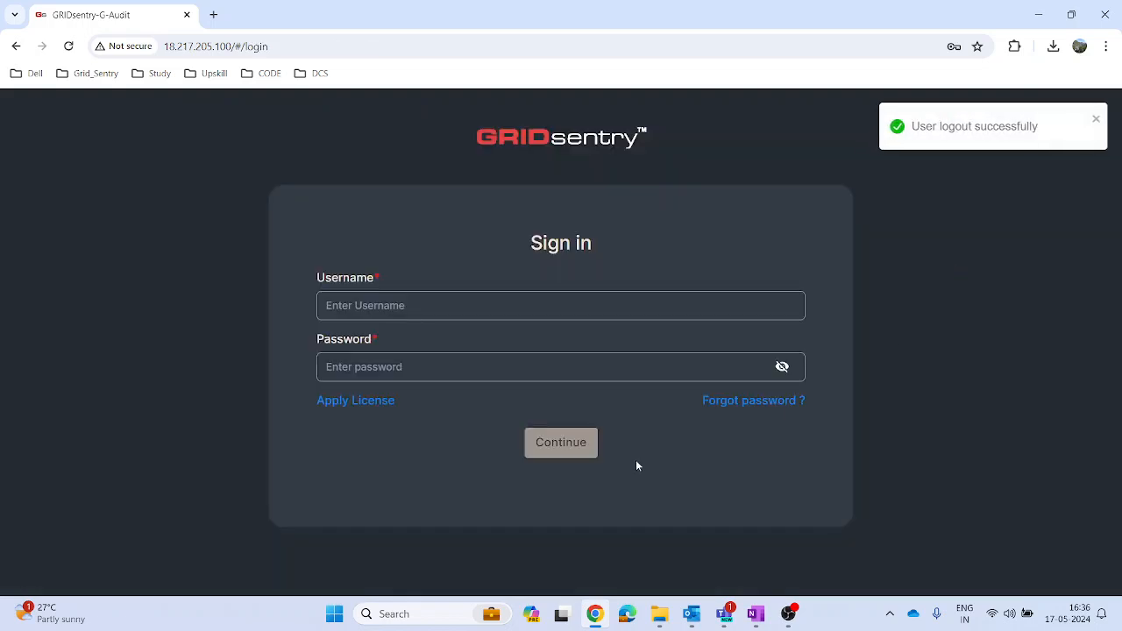